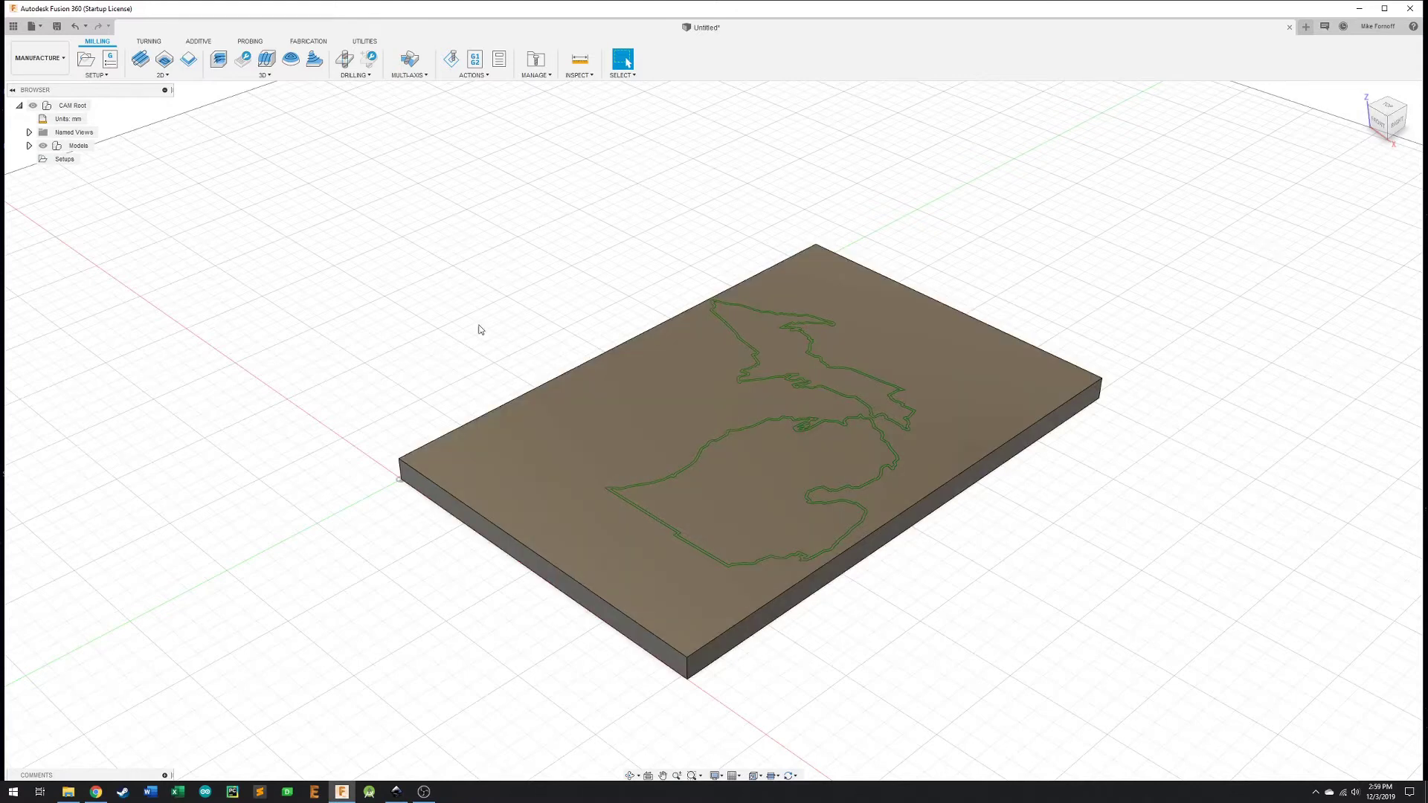
Step: Create a milling setup with Model orientation and the stock box point as WCS origin
{"action": "left_click", "coordinate": [88, 62]}
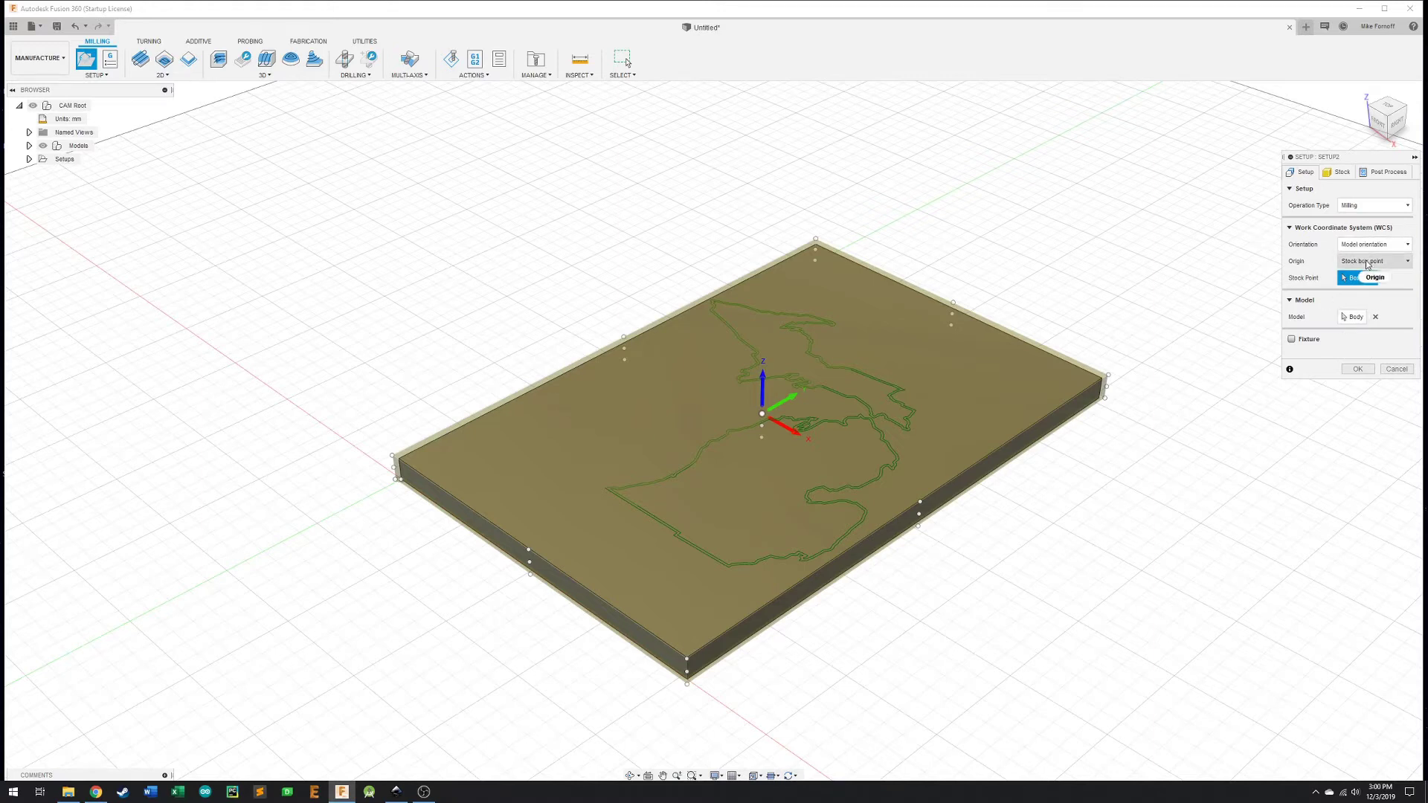
{"action": "left_click", "coordinate": [1367, 262]}
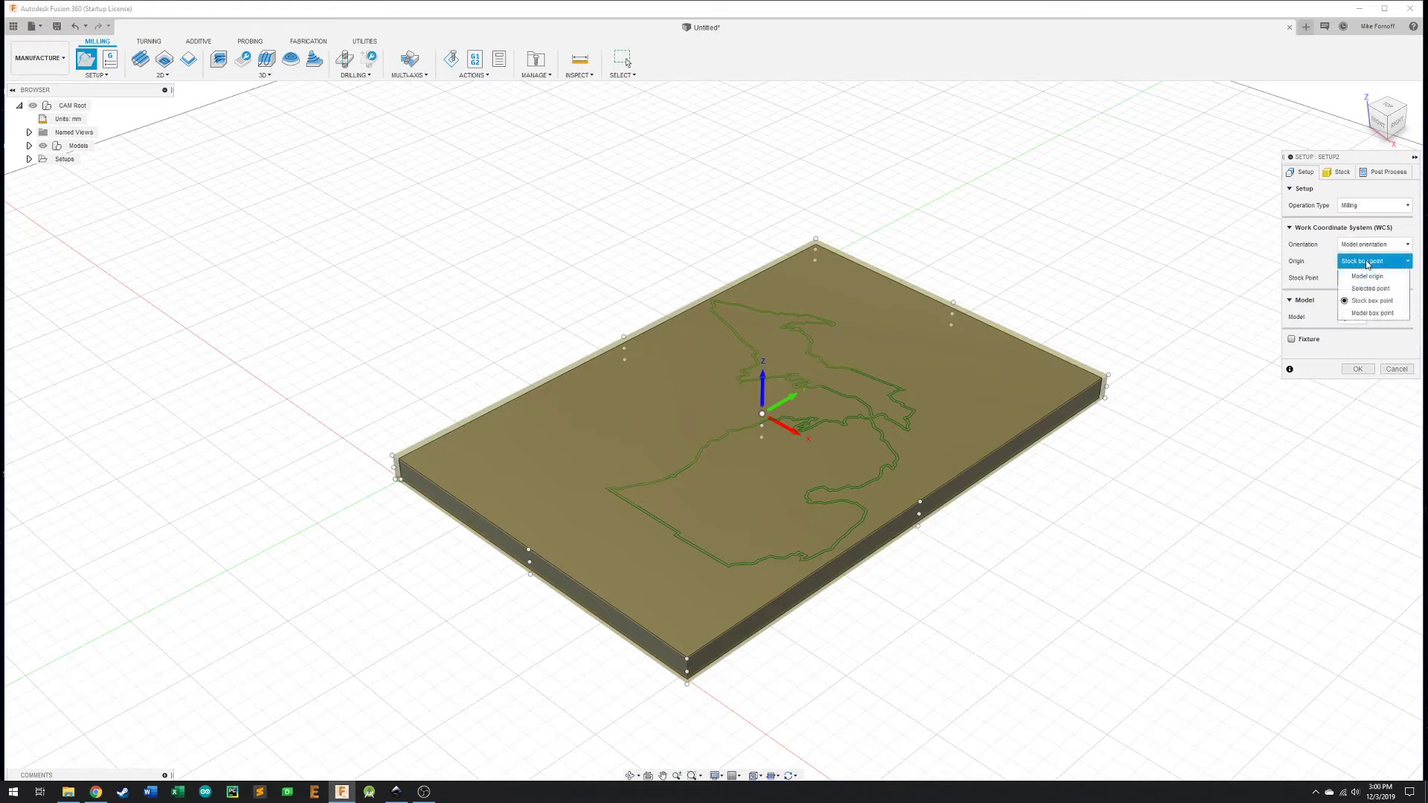
{"action": "left_click", "coordinate": [1305, 261]}
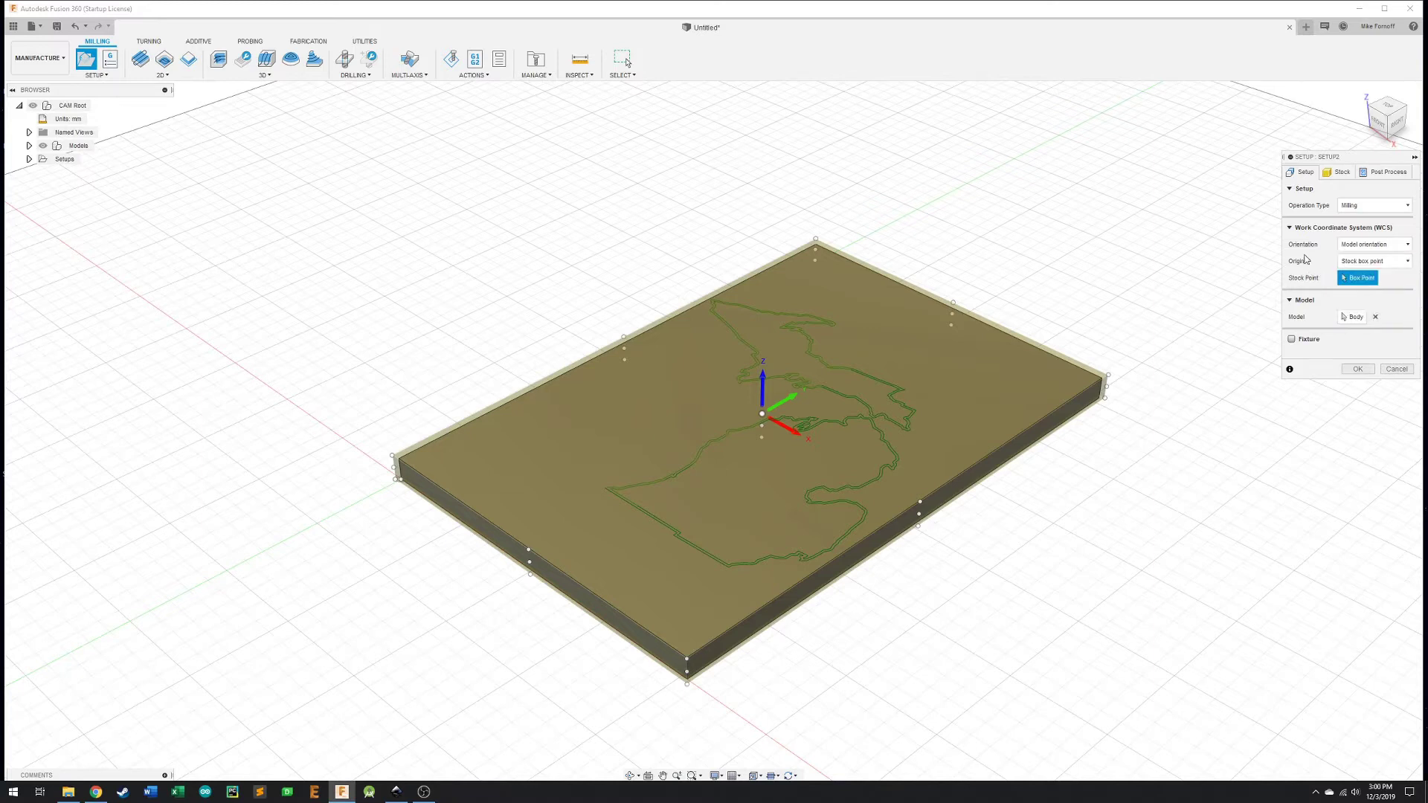
{"action": "left_click", "coordinate": [1370, 245]}
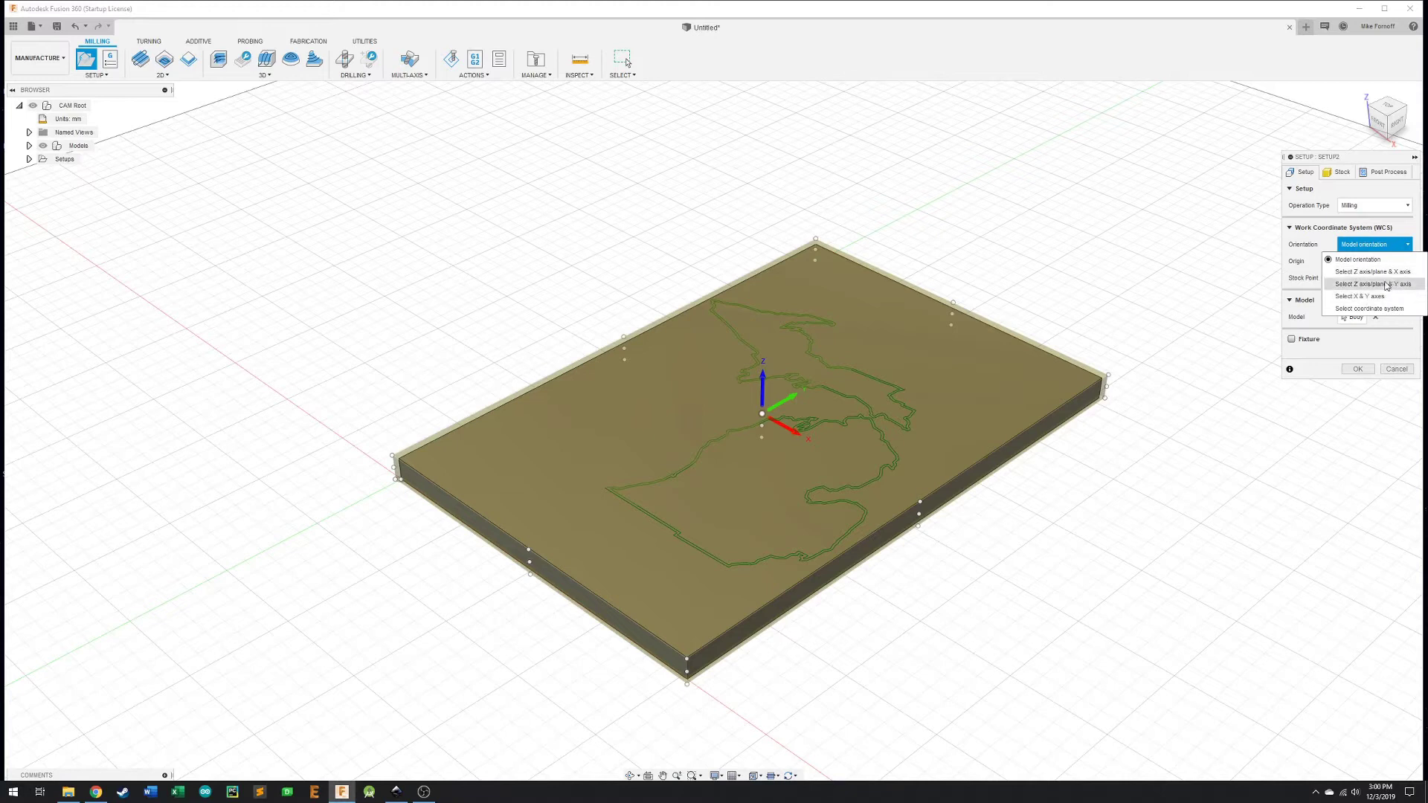
{"action": "left_click", "coordinate": [1300, 239]}
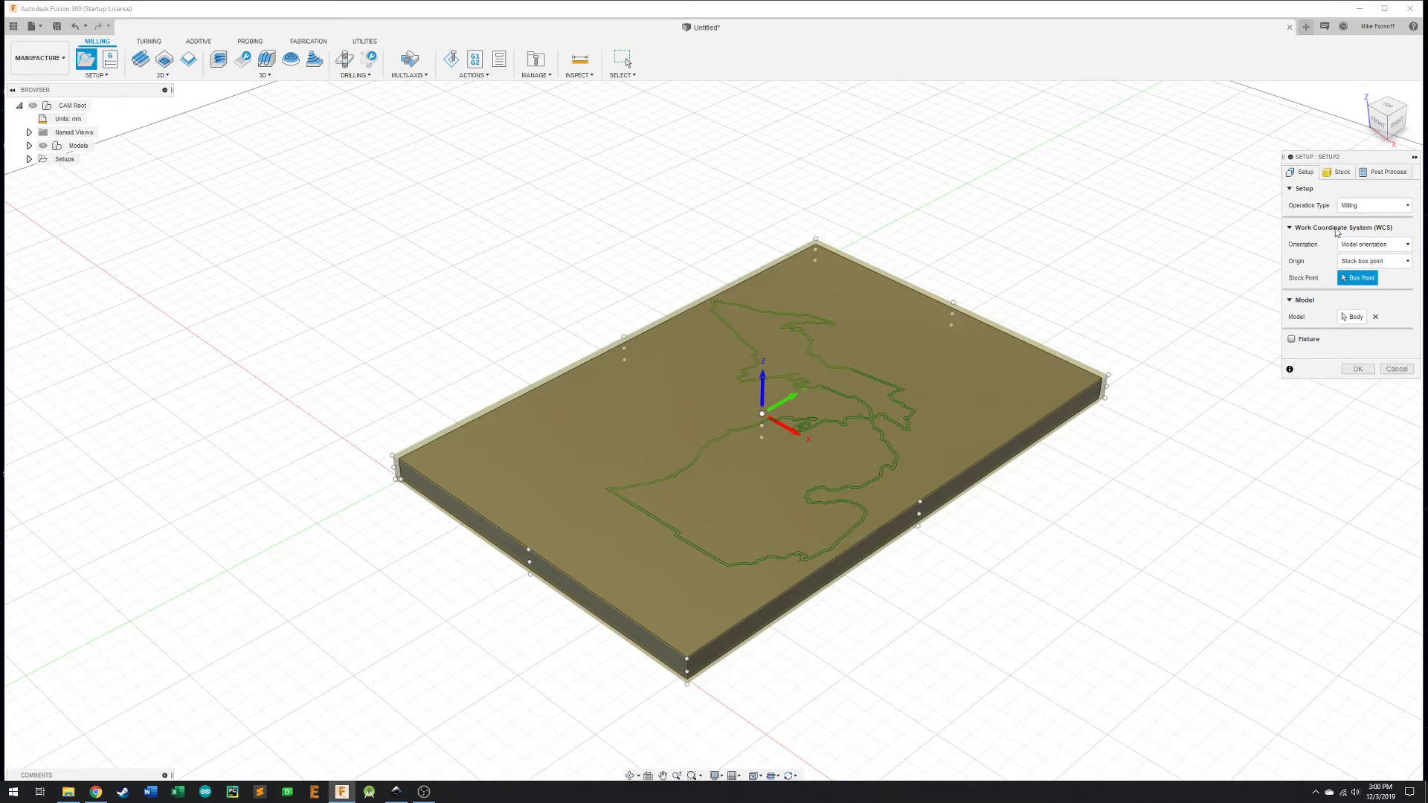
{"action": "left_click", "coordinate": [1337, 172]}
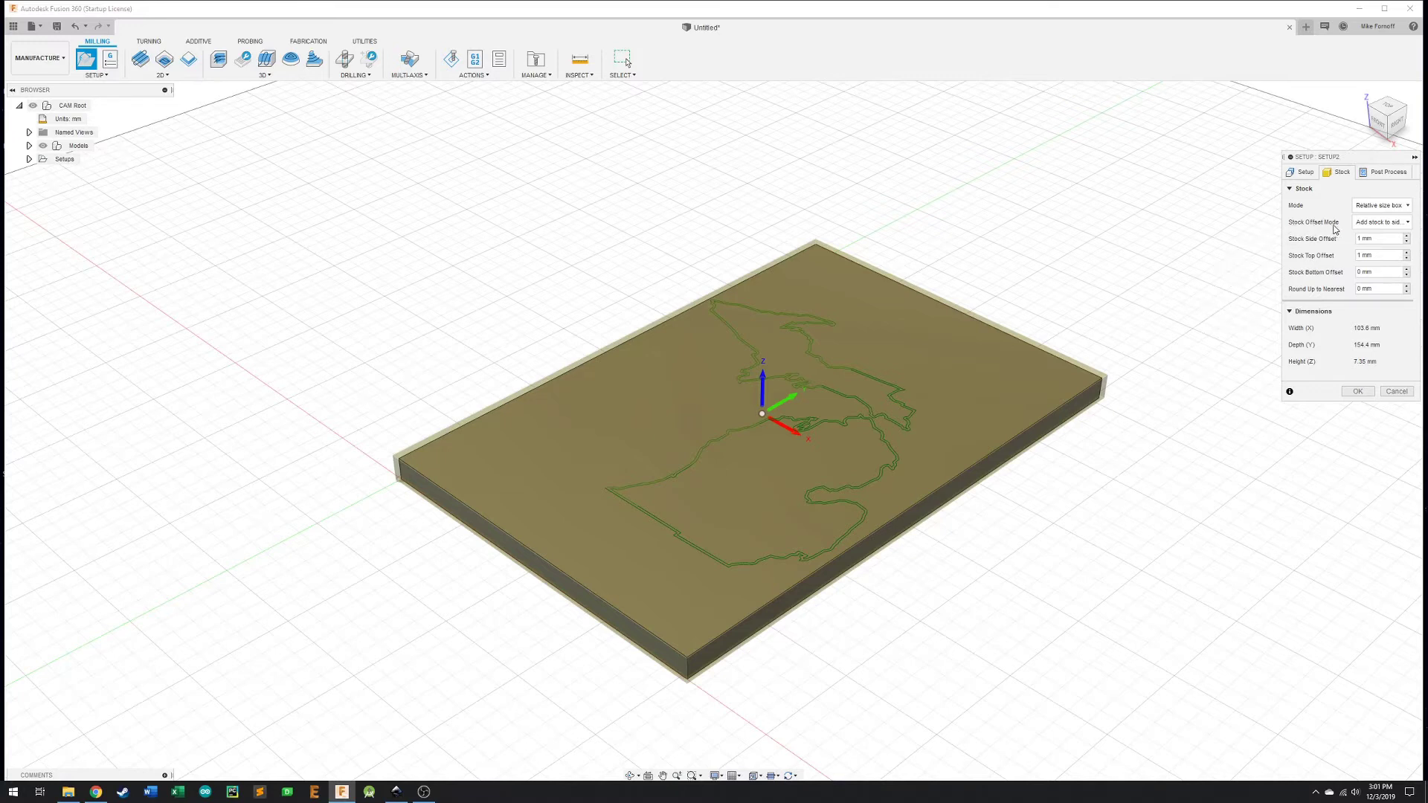
Step: Set Stock Offset Mode to No additional stock, giving a 101.6 × 152.4 × 6.35 mm stock
{"action": "left_click", "coordinate": [1367, 224]}
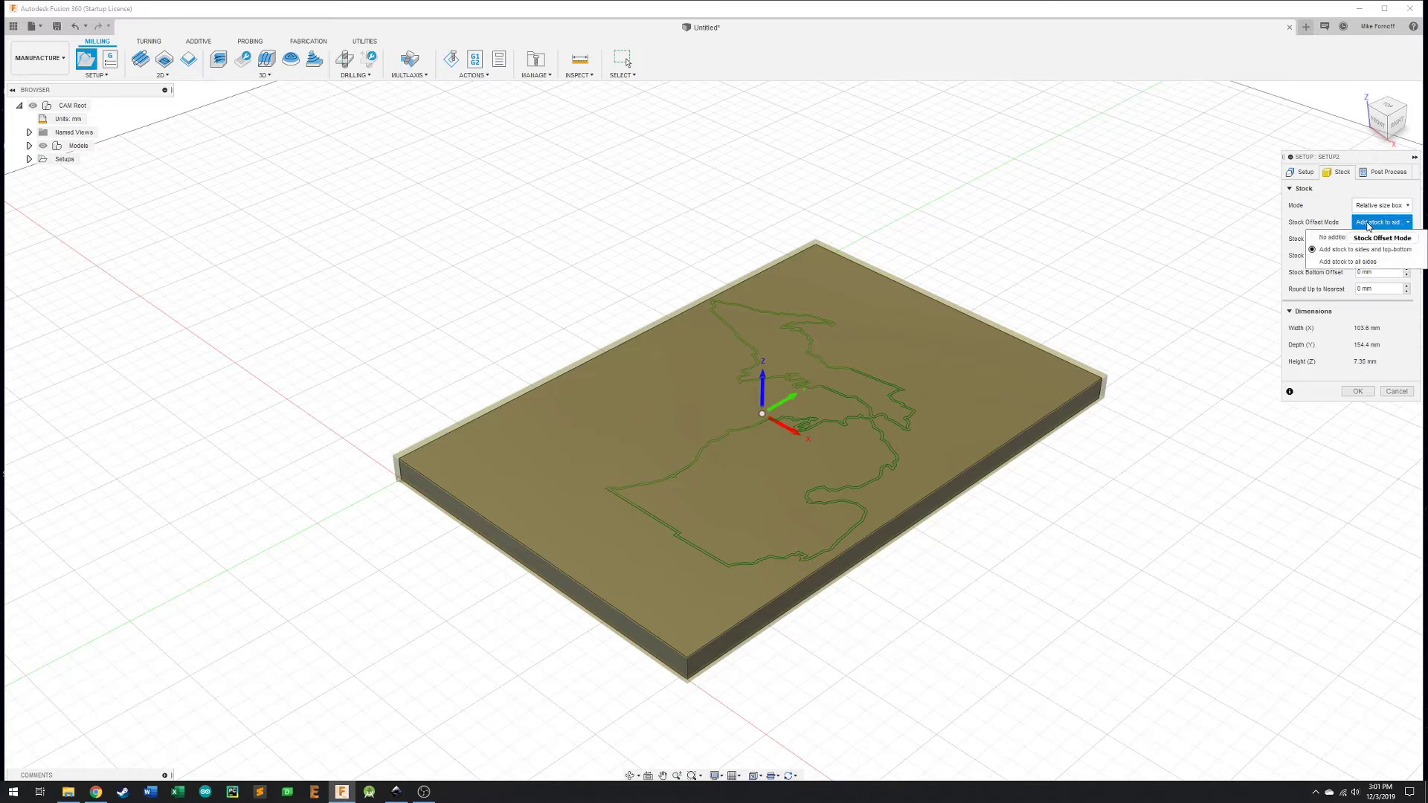
{"action": "left_click", "coordinate": [1329, 238]}
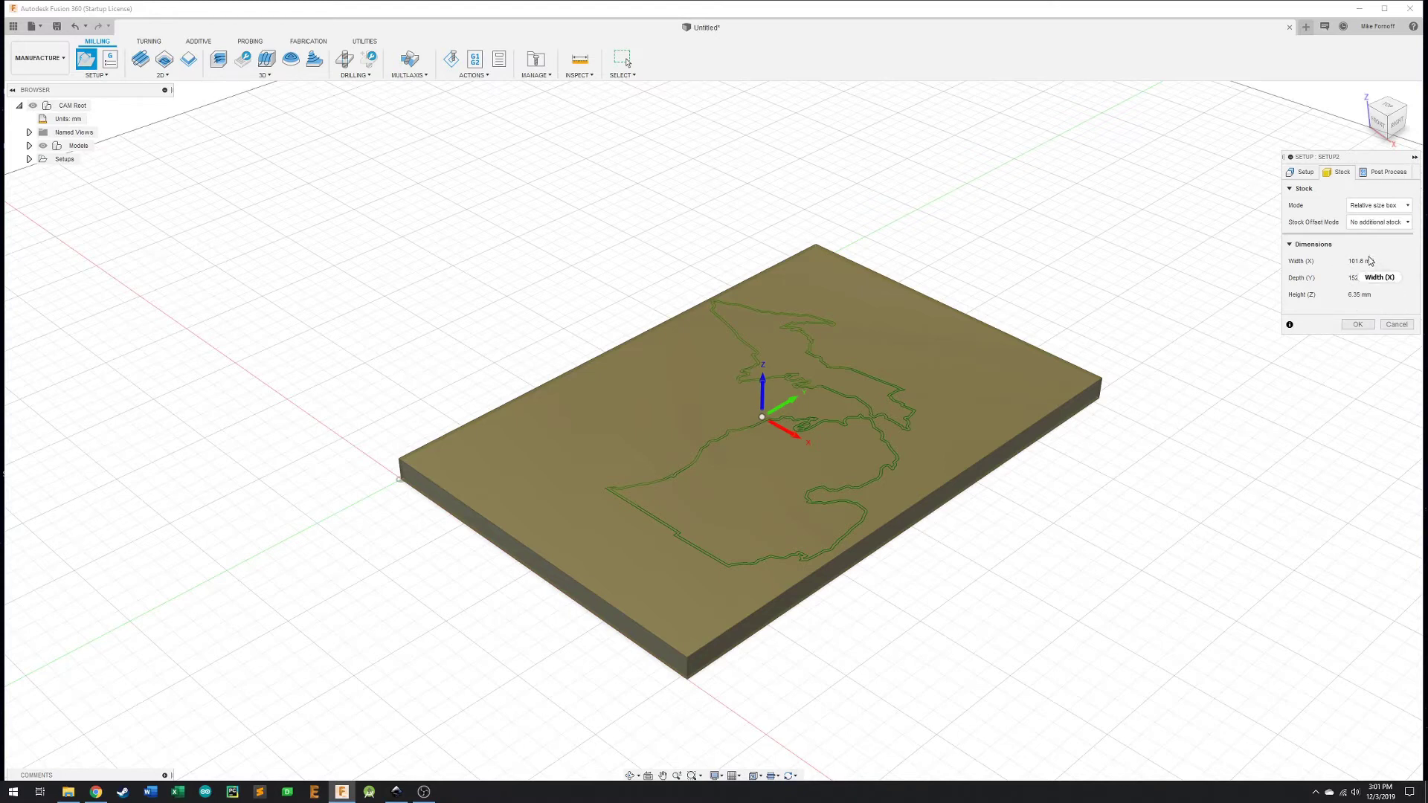
Step: Replace program name 1001 with MI_outline on the Post Process tab and confirm the setup
{"action": "left_click", "coordinate": [1367, 173]}
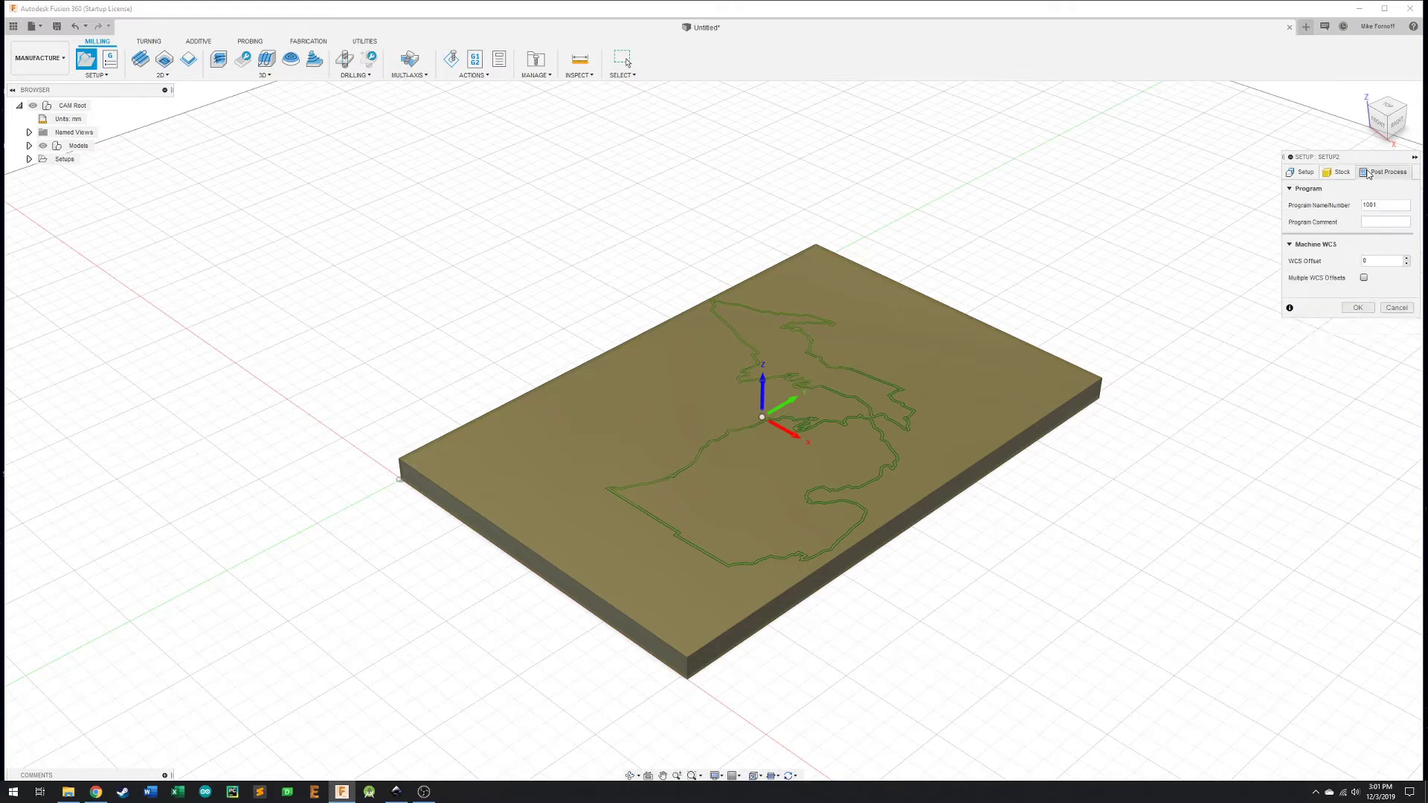
{"action": "double_click", "coordinate": [1385, 204]}
{"action": "type", "text": "Program"}
{"action": "double_click", "coordinate": [1390, 203]}
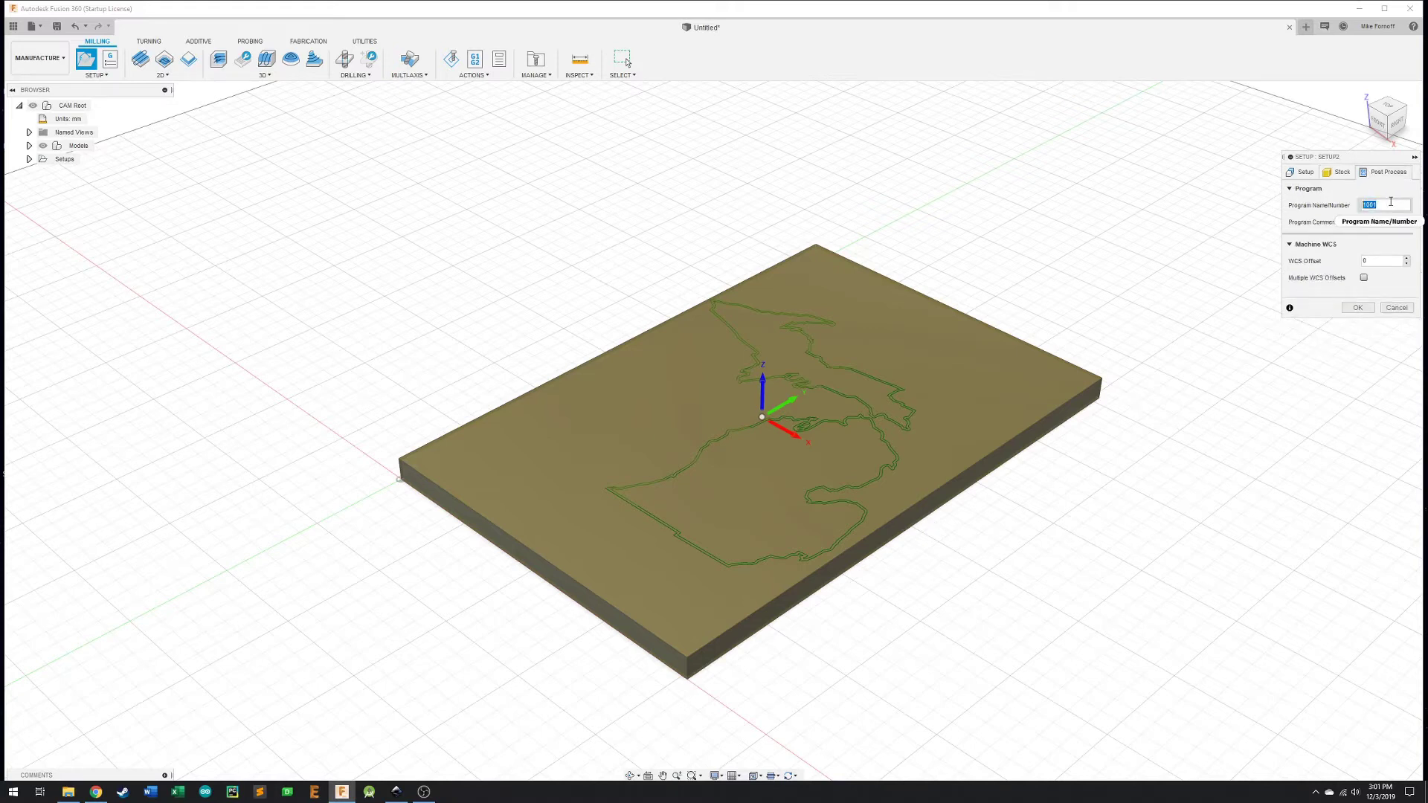
{"action": "type", "text": "M"}
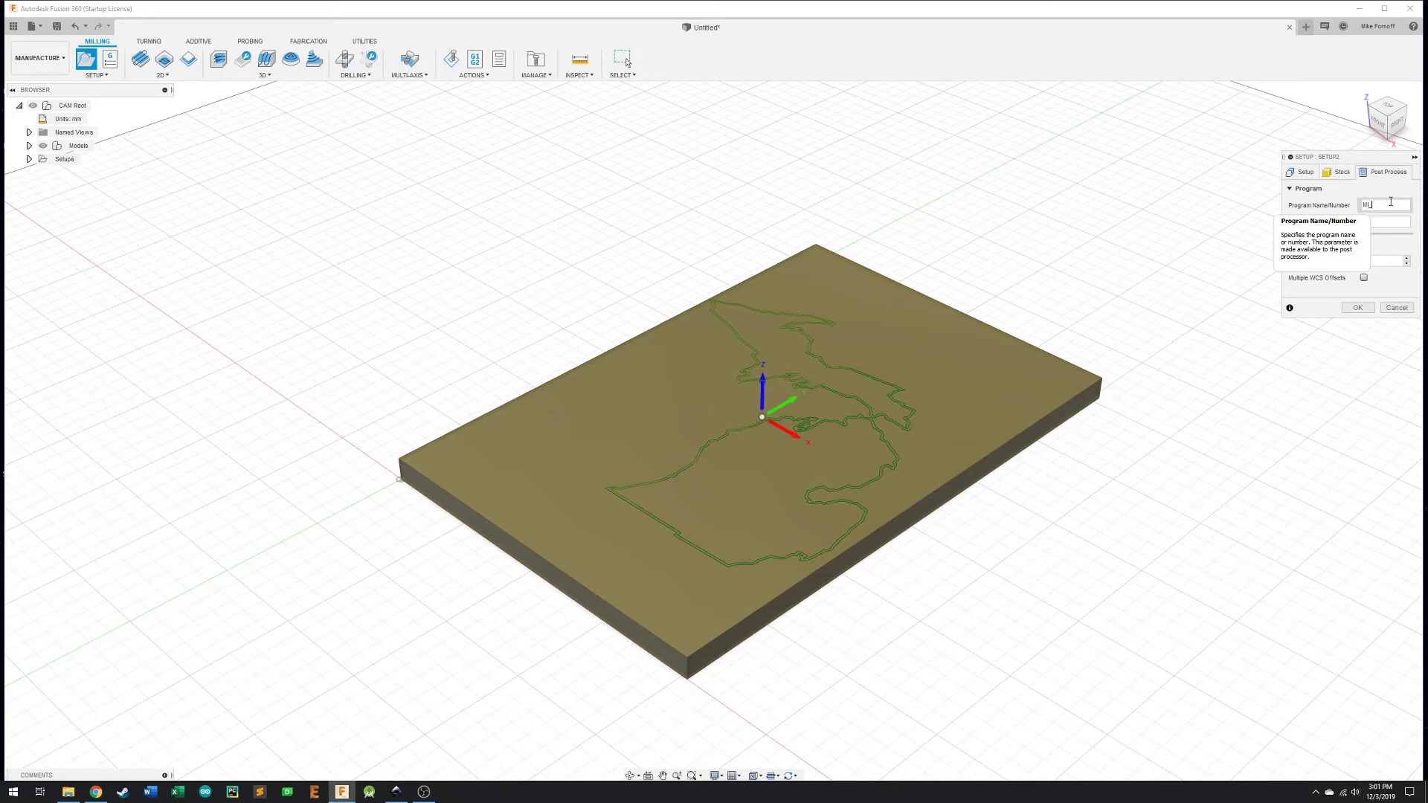
{"action": "type", "text": "I_outline"}
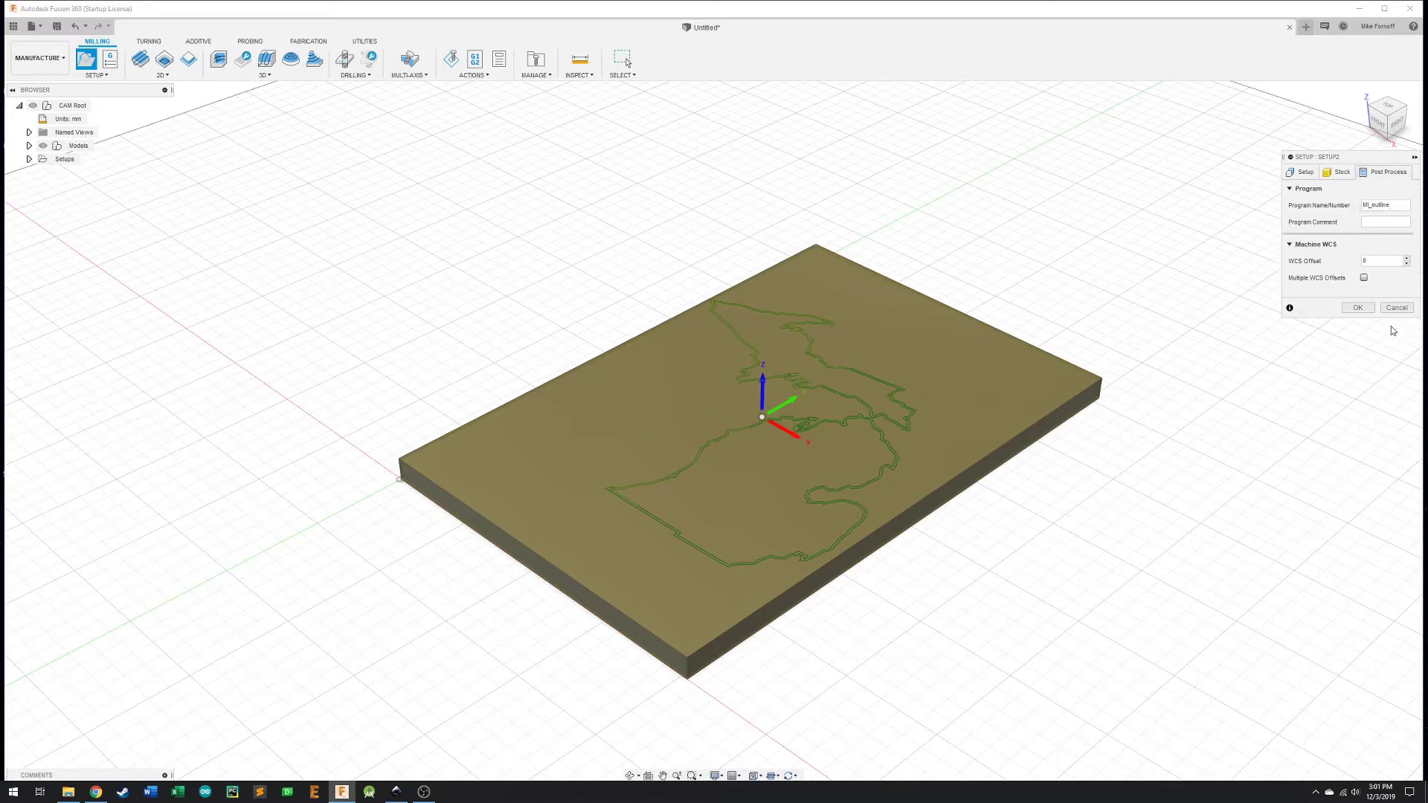
{"action": "left_click", "coordinate": [1349, 308]}
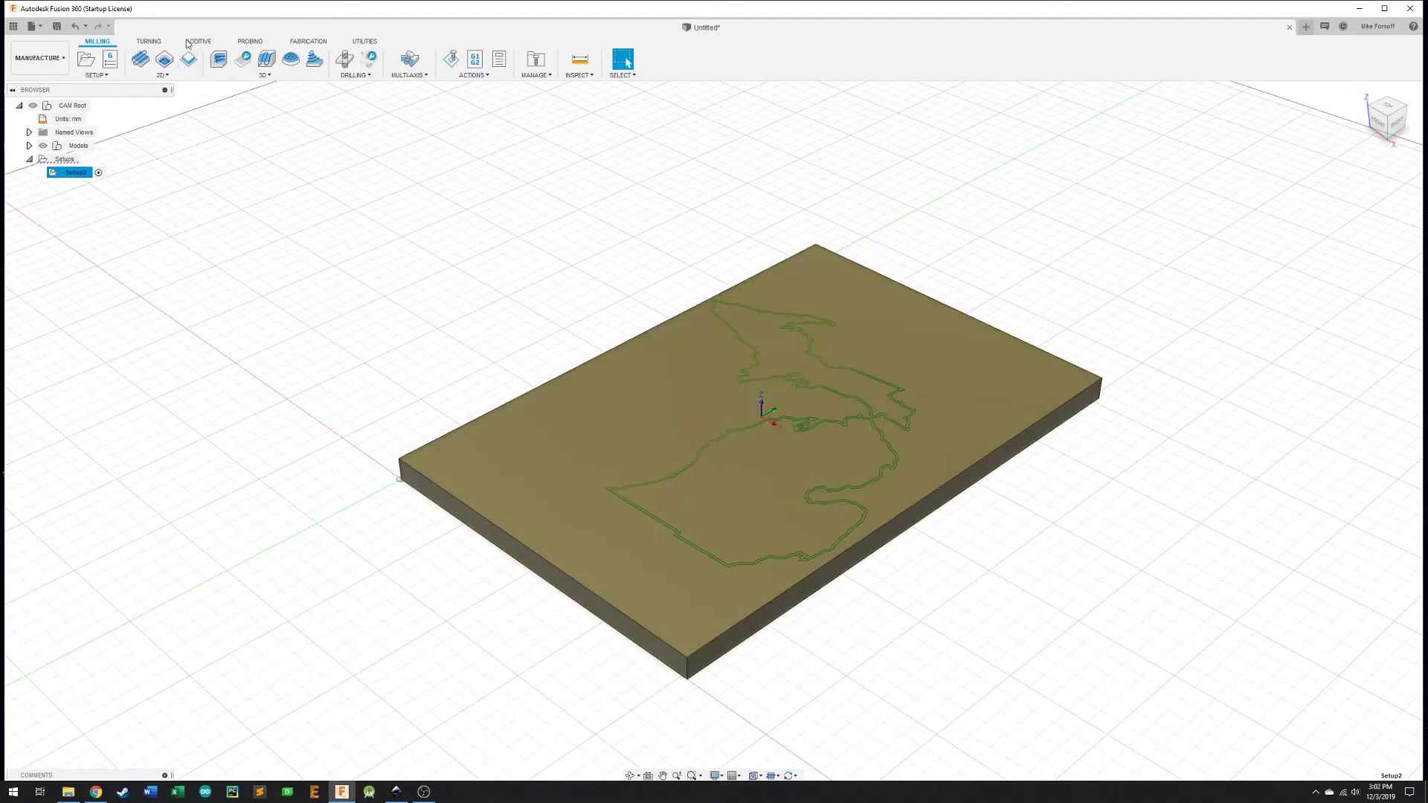
Step: Choose Engrave from the 2D milling operations list
{"action": "left_click", "coordinate": [167, 75]}
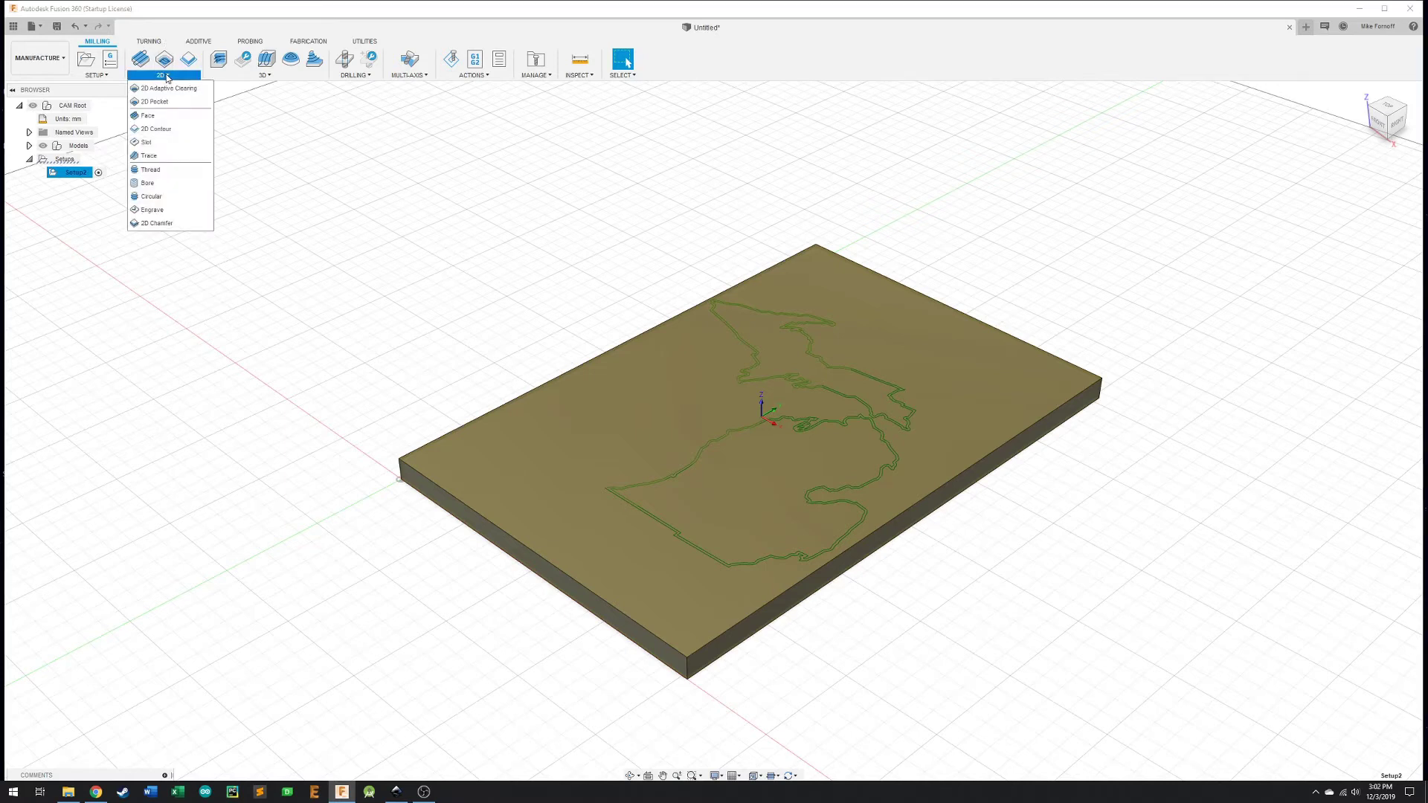
{"action": "left_click", "coordinate": [152, 210]}
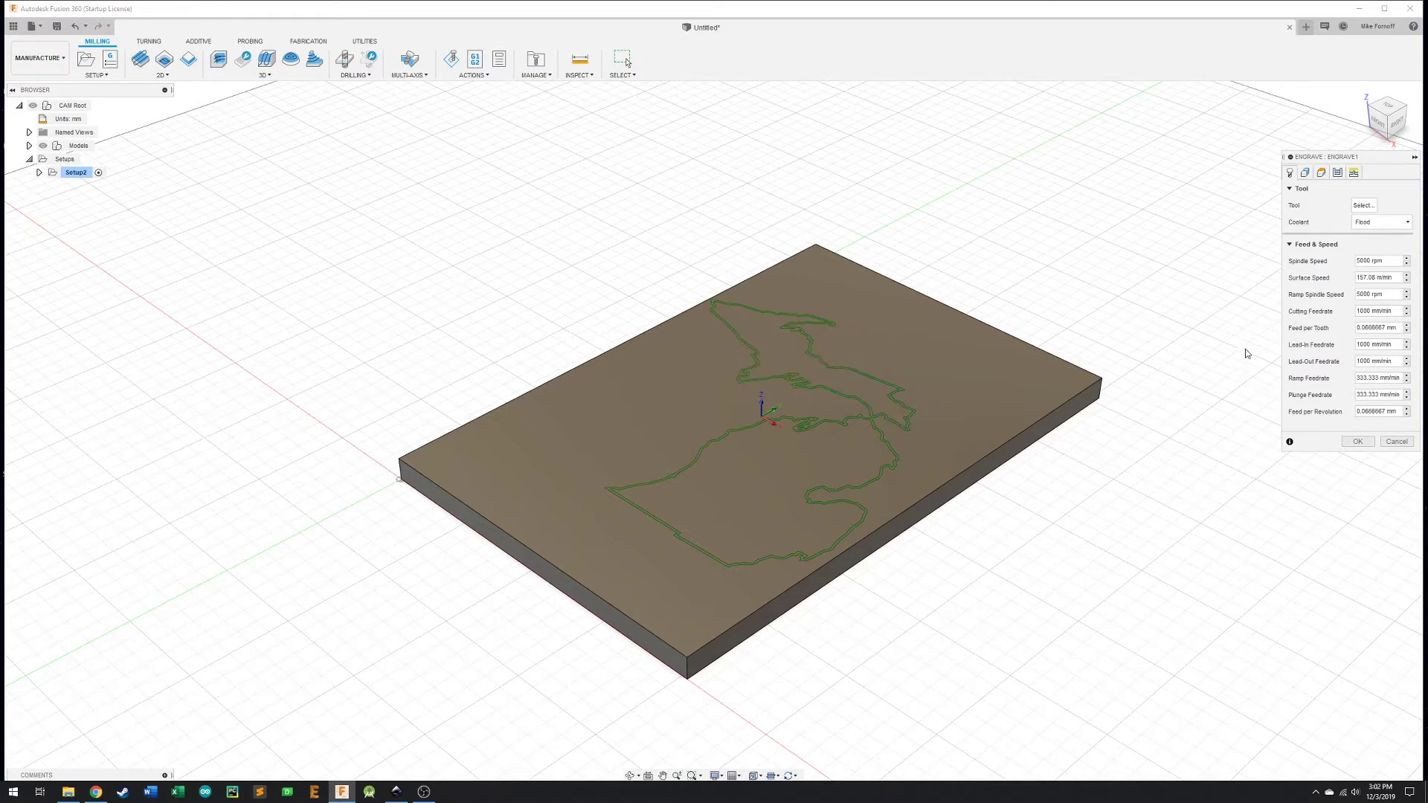
Step: Compare tools in the local library and assign the Ø6.35 mm 45° chamfer mill to Engrave1
{"action": "left_click", "coordinate": [1361, 205]}
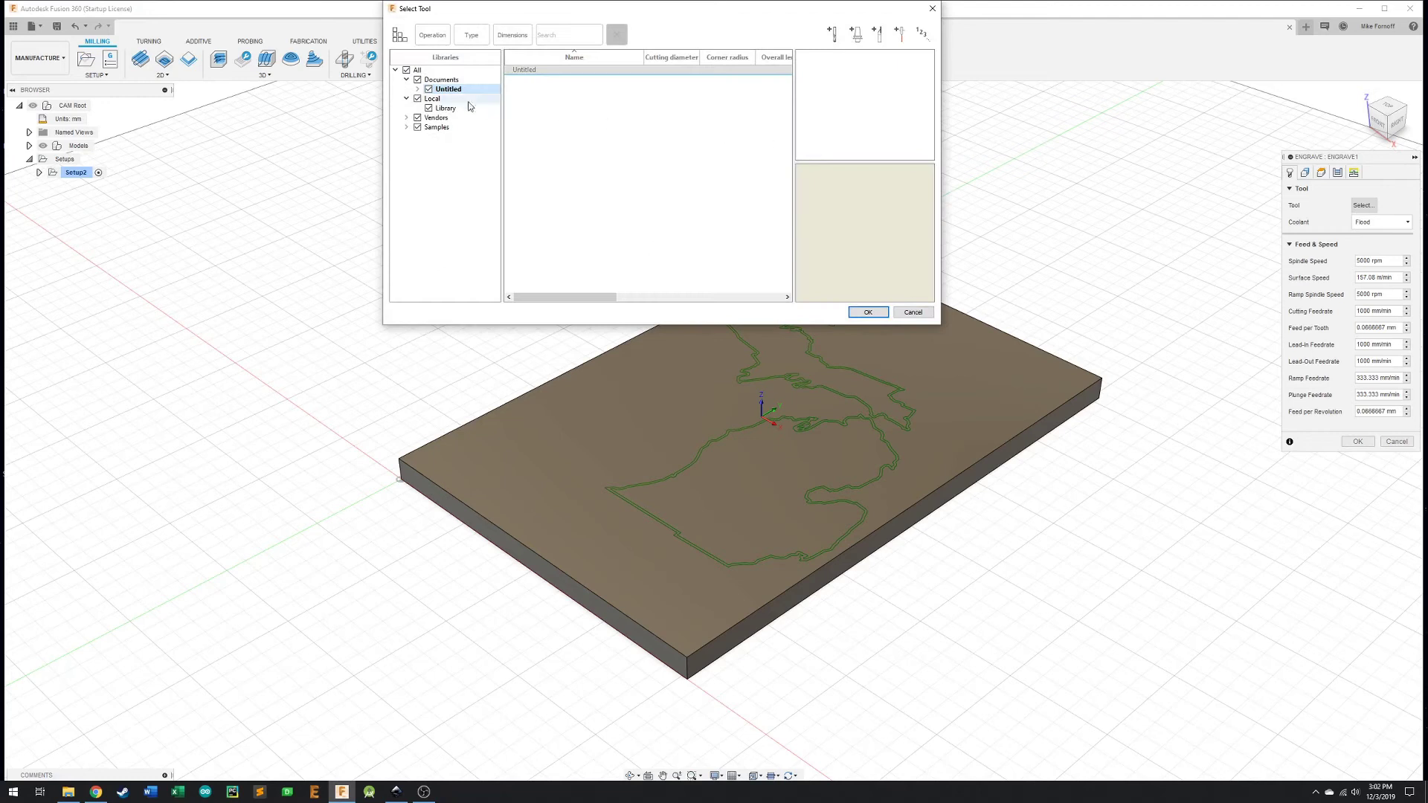
{"action": "left_click", "coordinate": [446, 109]}
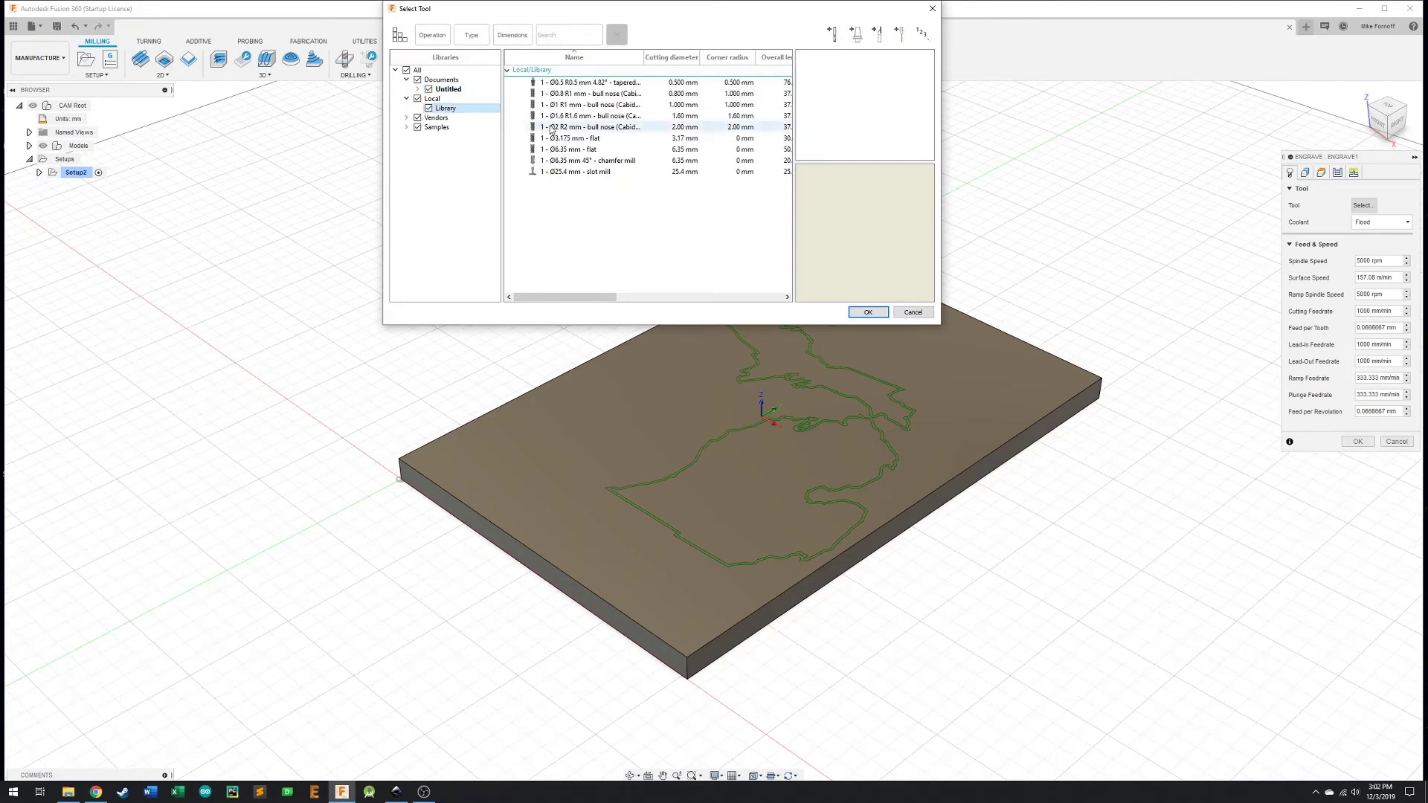
{"action": "left_click_drag", "start_coordinate": [709, 325], "coordinate": [709, 357]}
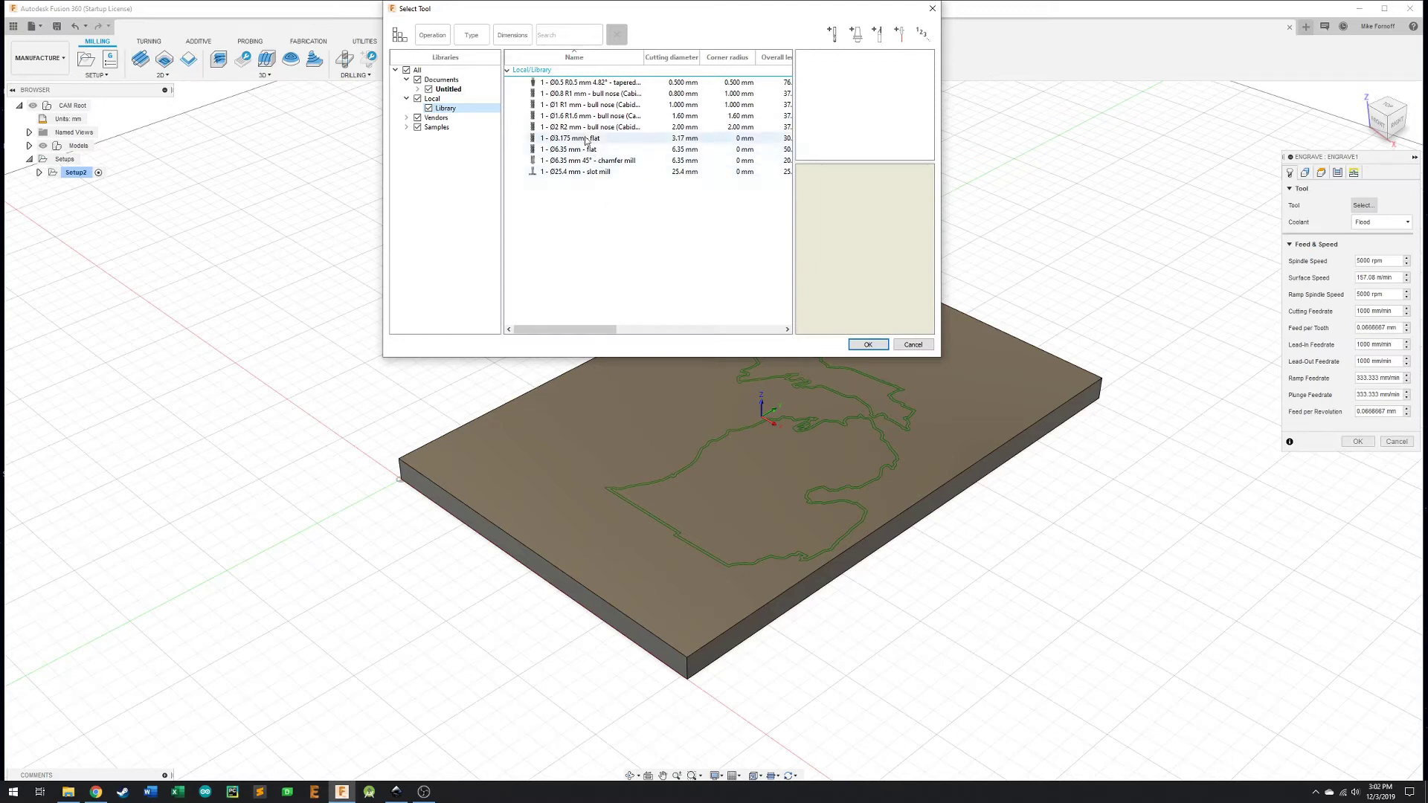
{"action": "left_click", "coordinate": [585, 83]}
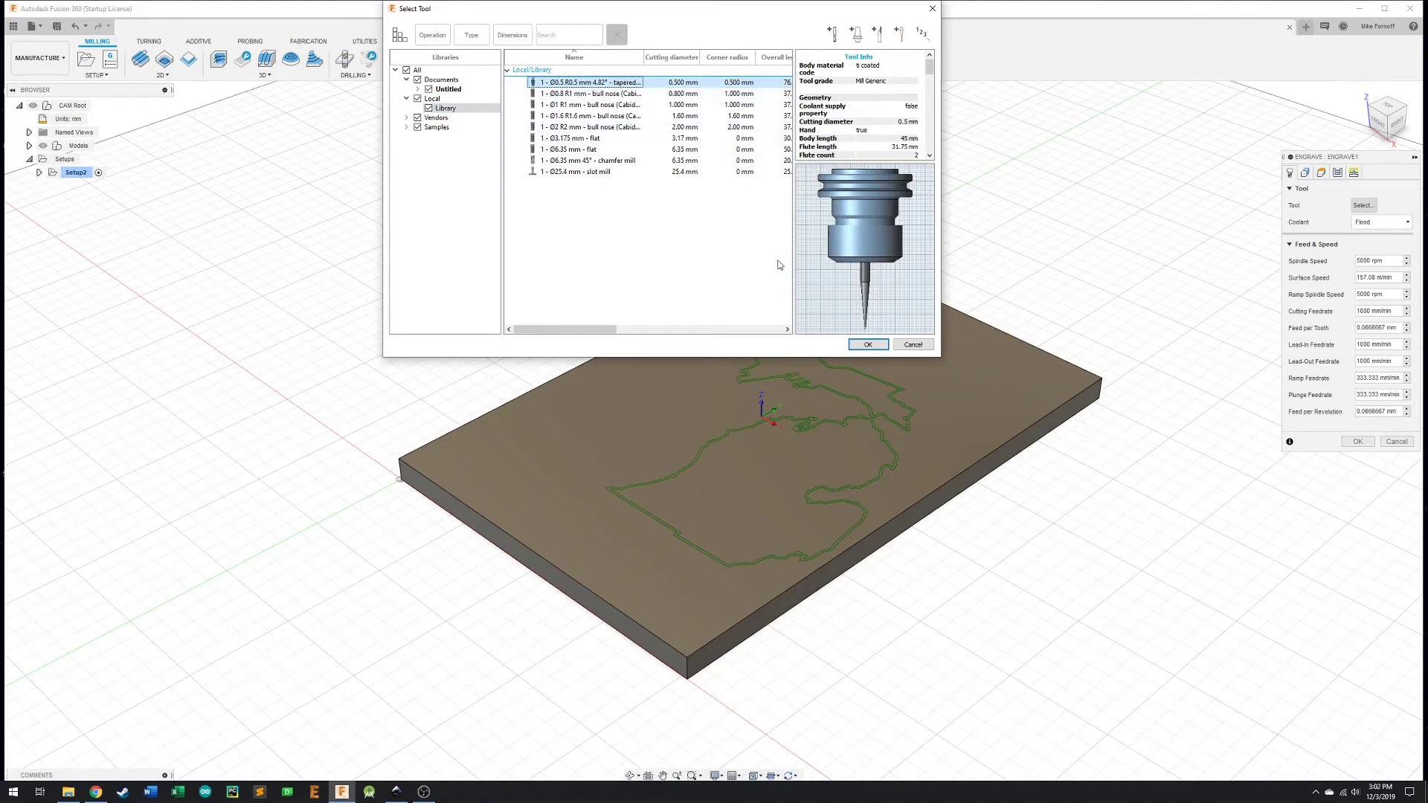
{"action": "left_click", "coordinate": [600, 93]}
{"action": "left_click", "coordinate": [600, 128]}
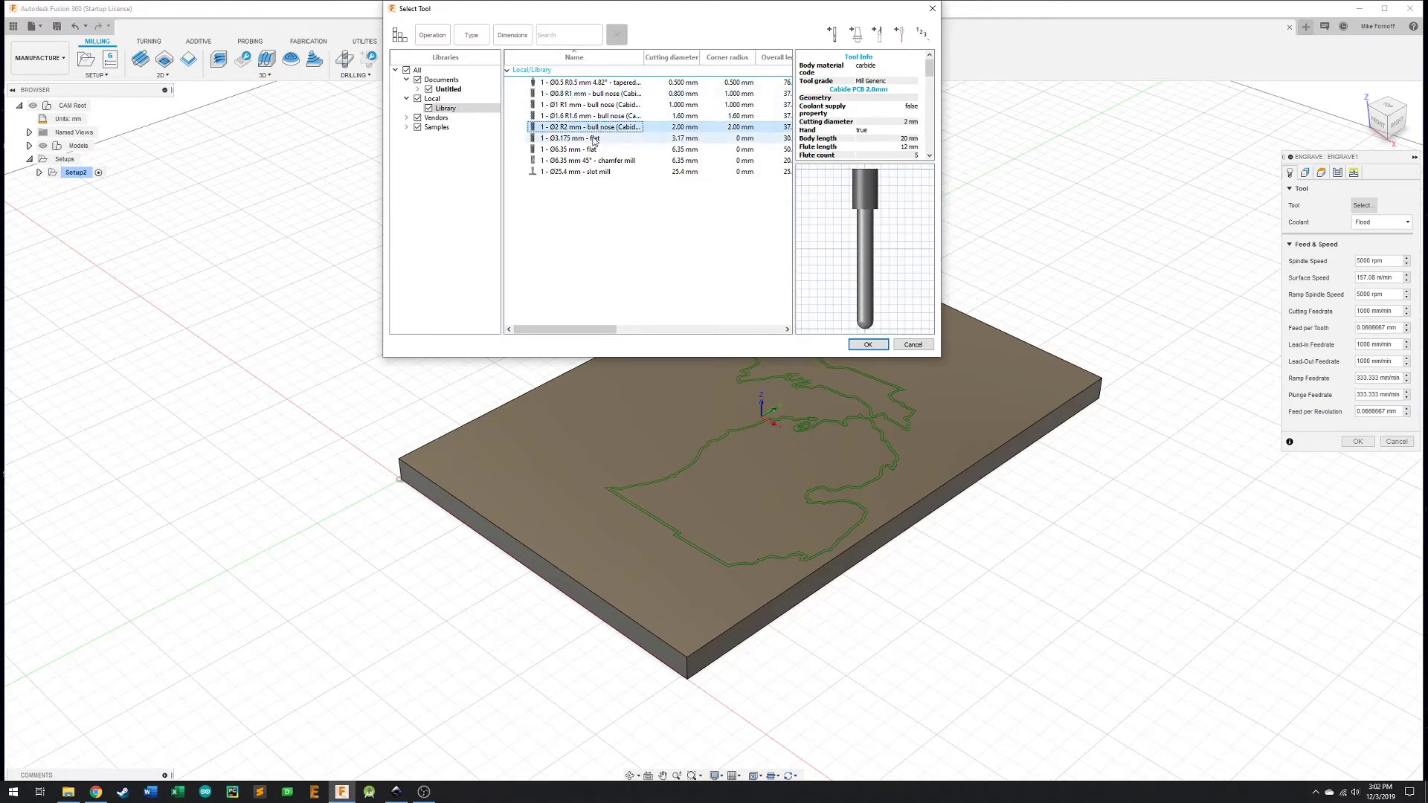
{"action": "left_click", "coordinate": [594, 139]}
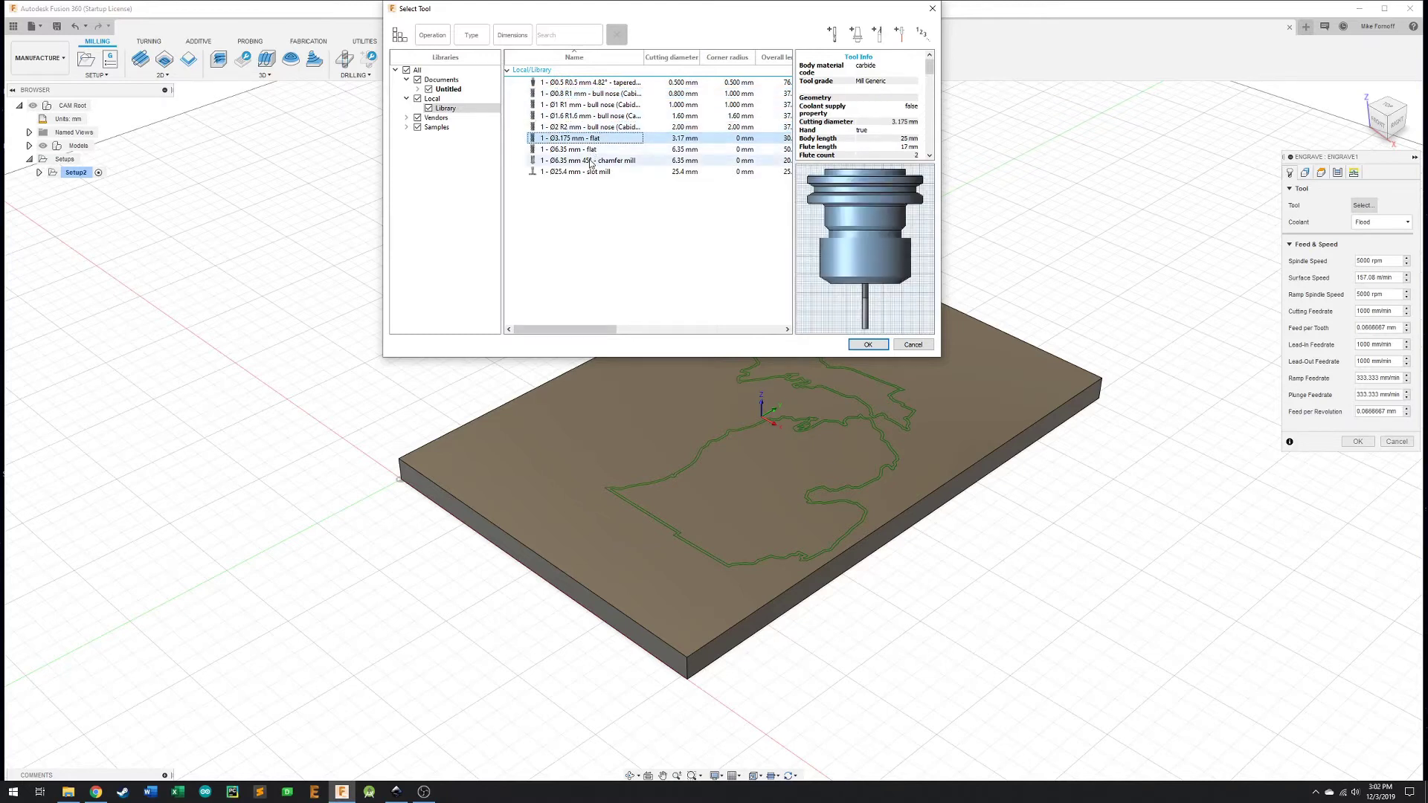
{"action": "left_click", "coordinate": [620, 160]}
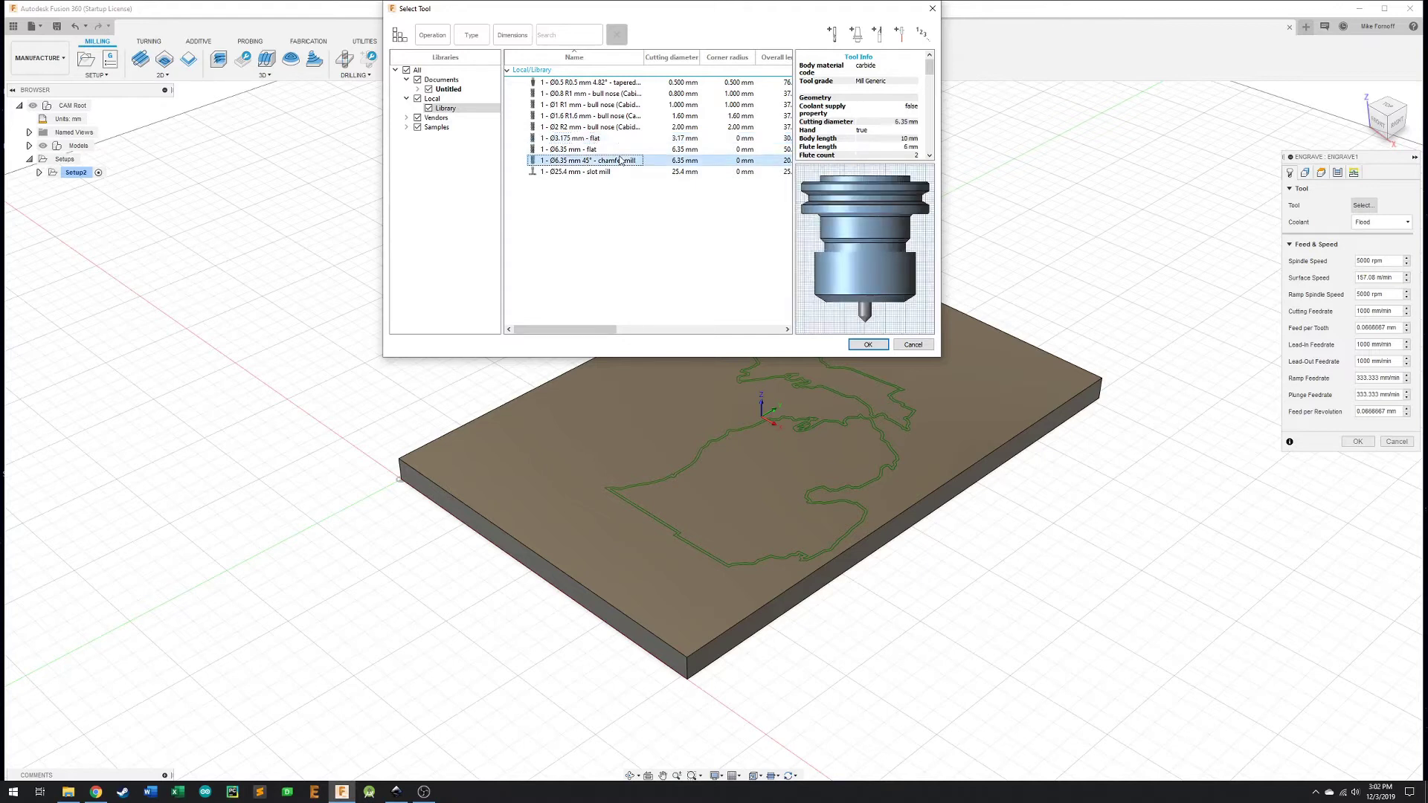
{"action": "left_click", "coordinate": [611, 172]}
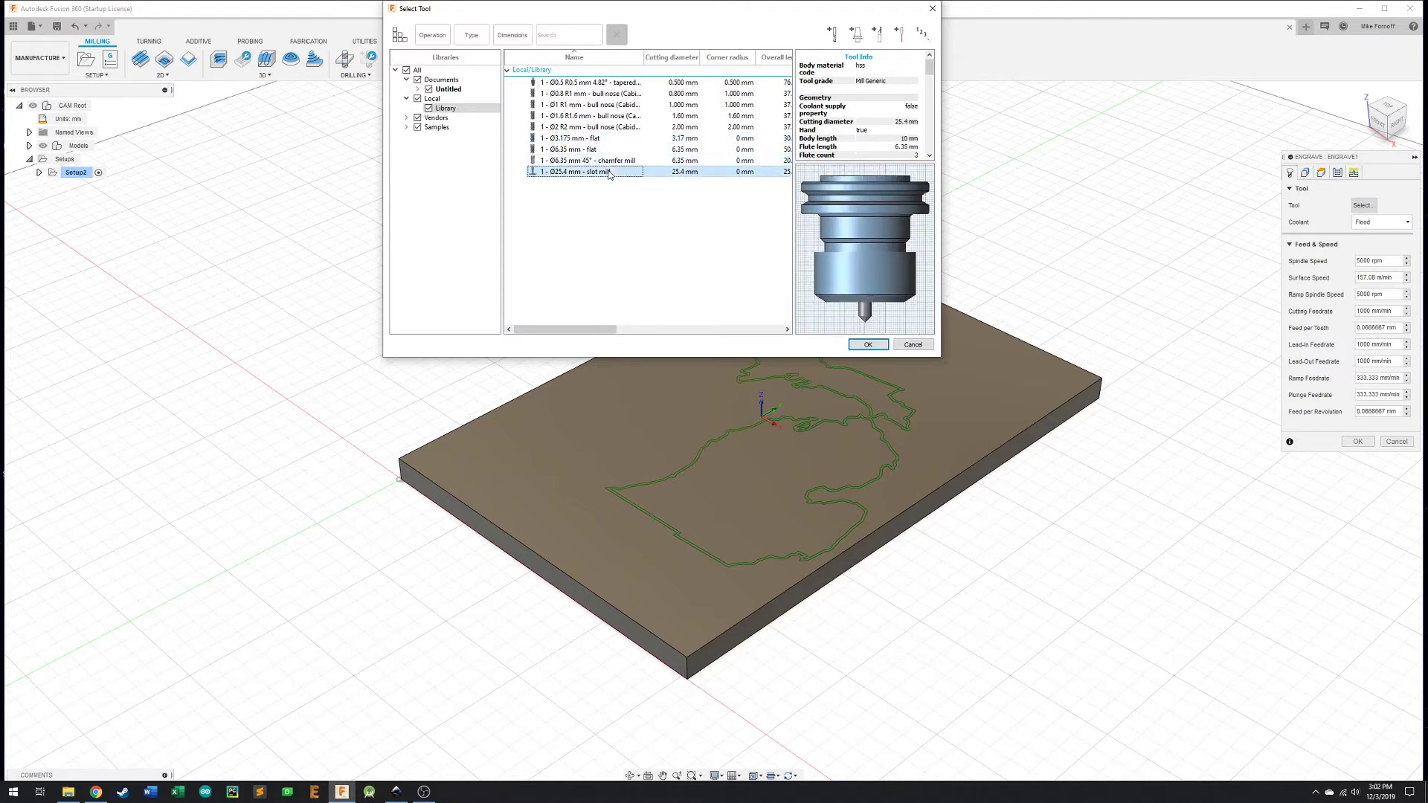
{"action": "left_click", "coordinate": [619, 161]}
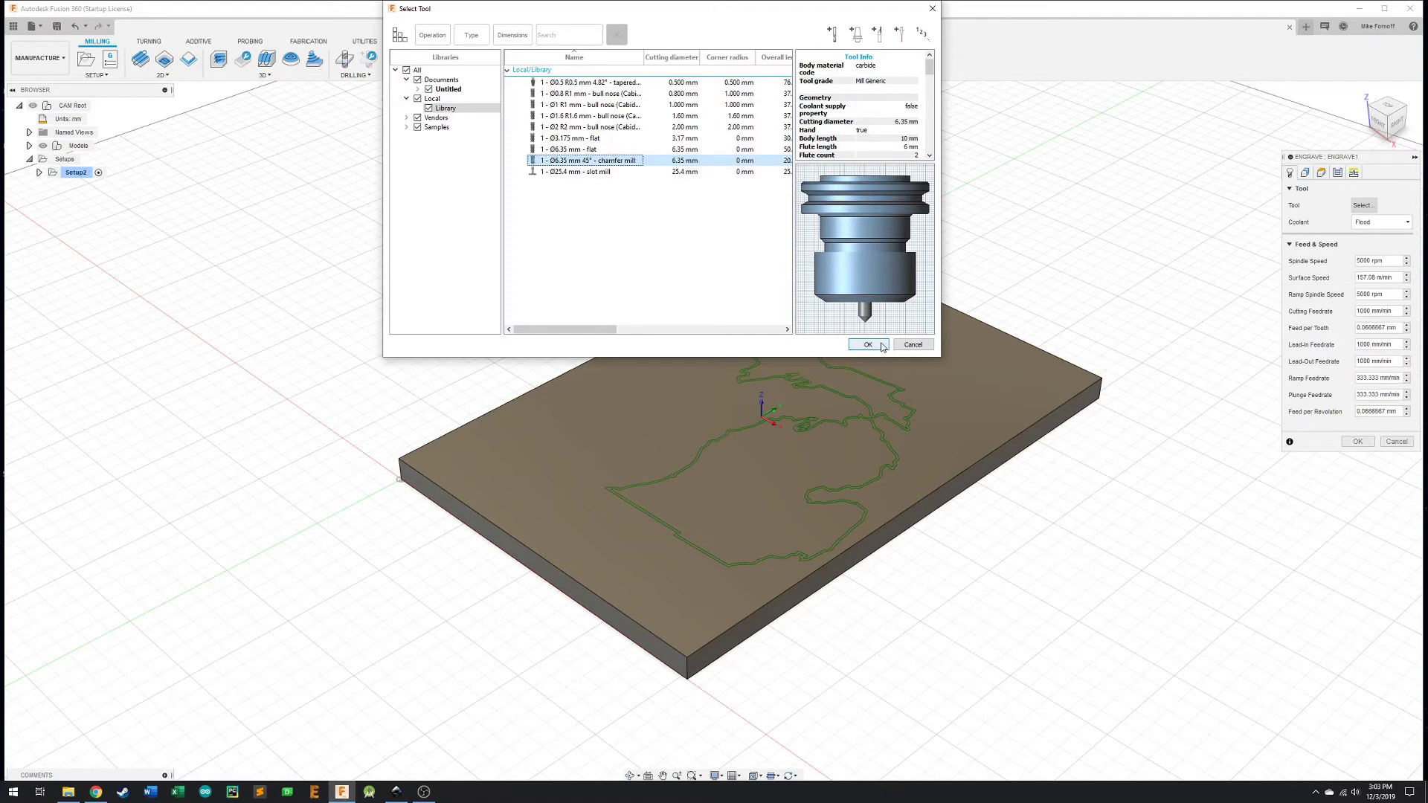
{"action": "left_click", "coordinate": [867, 344]}
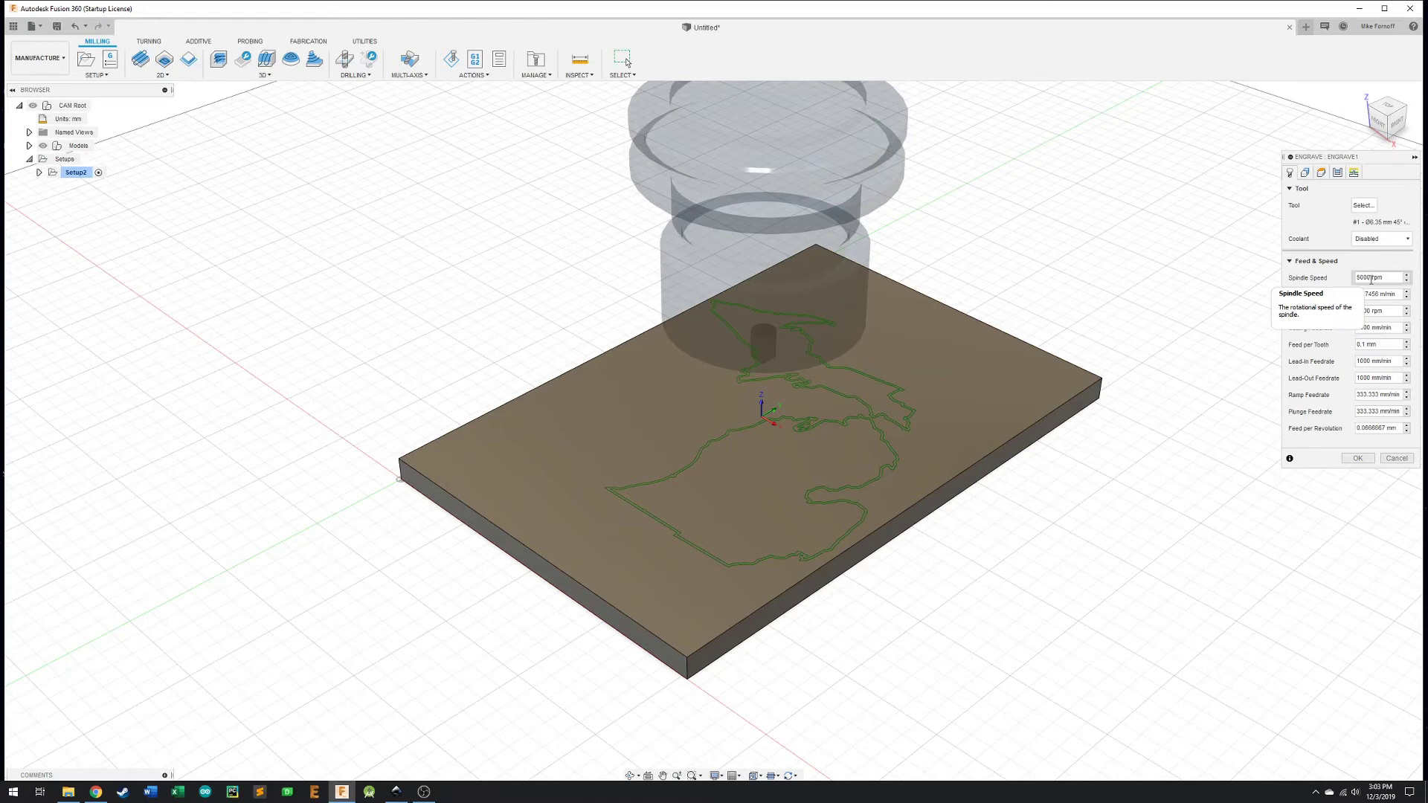
Step: Replace Engrave1's spindle speed with 30000 rpm
{"action": "left_click_drag", "start_coordinate": [1371, 280], "coordinate": [1360, 279]}
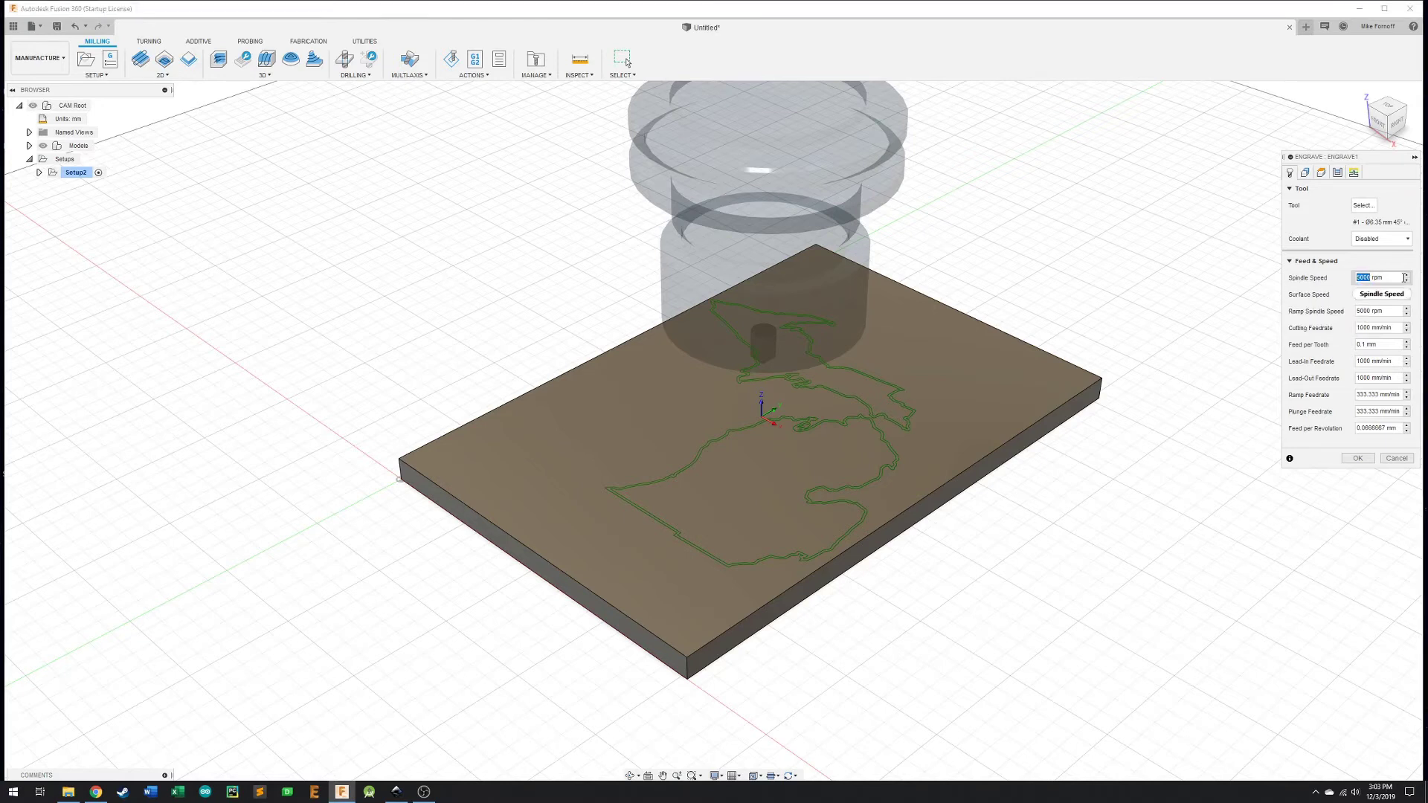
{"action": "type", "text": "30"}
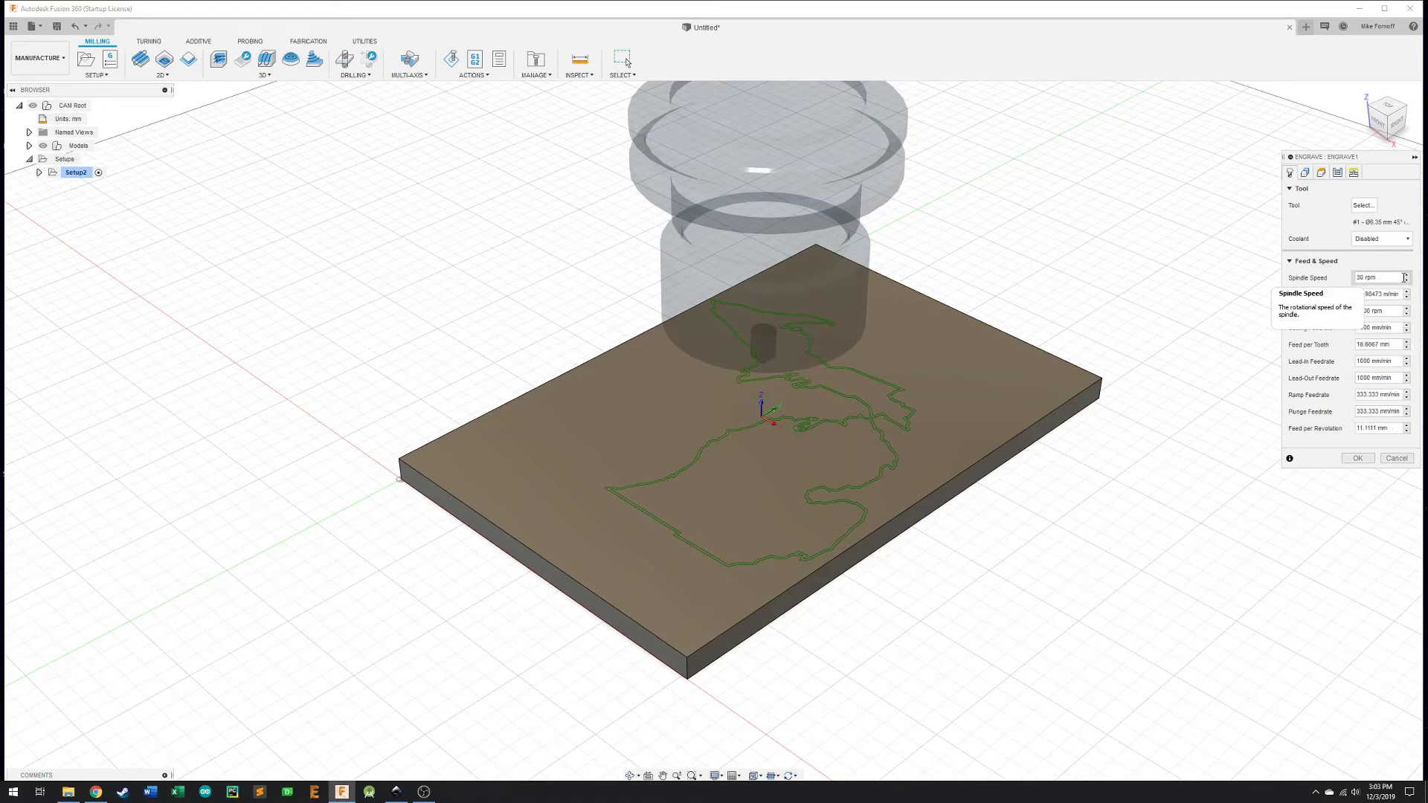
{"action": "type", "text": "000"}
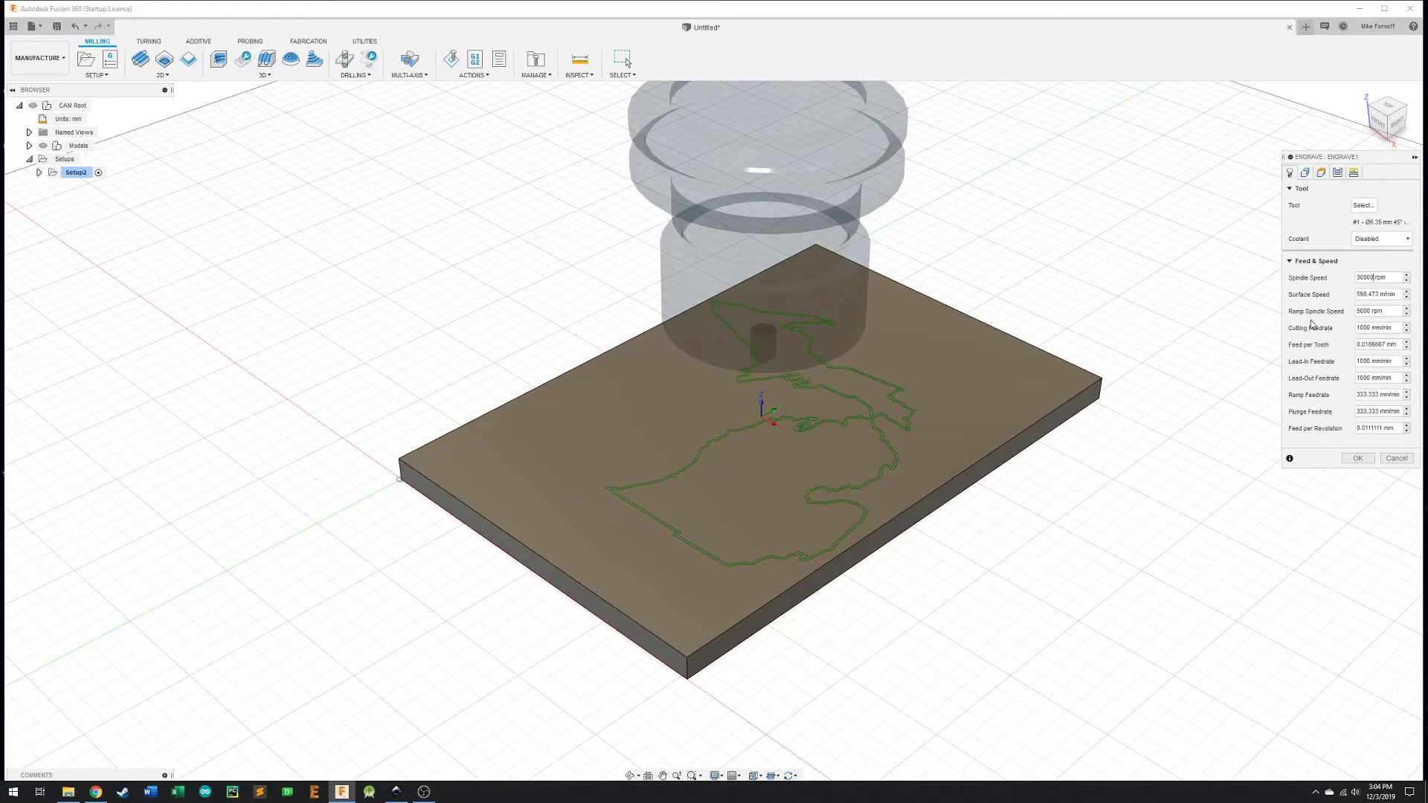
Step: Select the upper and lower peninsula outlines as Engrave1's 2 contour chains
{"action": "left_click", "coordinate": [1305, 173]}
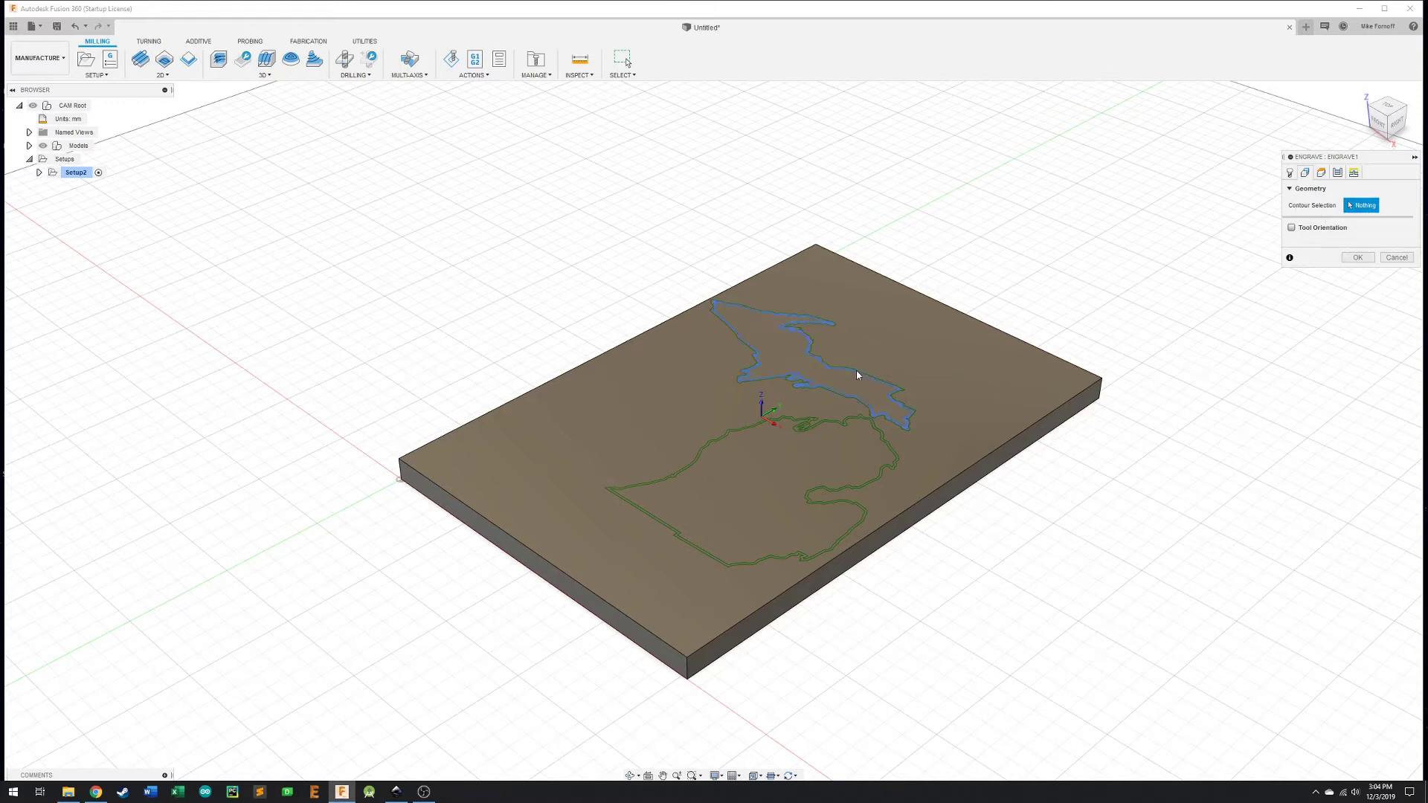
{"action": "scroll", "coordinate": [853, 368], "scroll_direction": "up", "scroll_amount": 2}
{"action": "scroll", "coordinate": [857, 364], "scroll_direction": "up", "scroll_amount": 1}
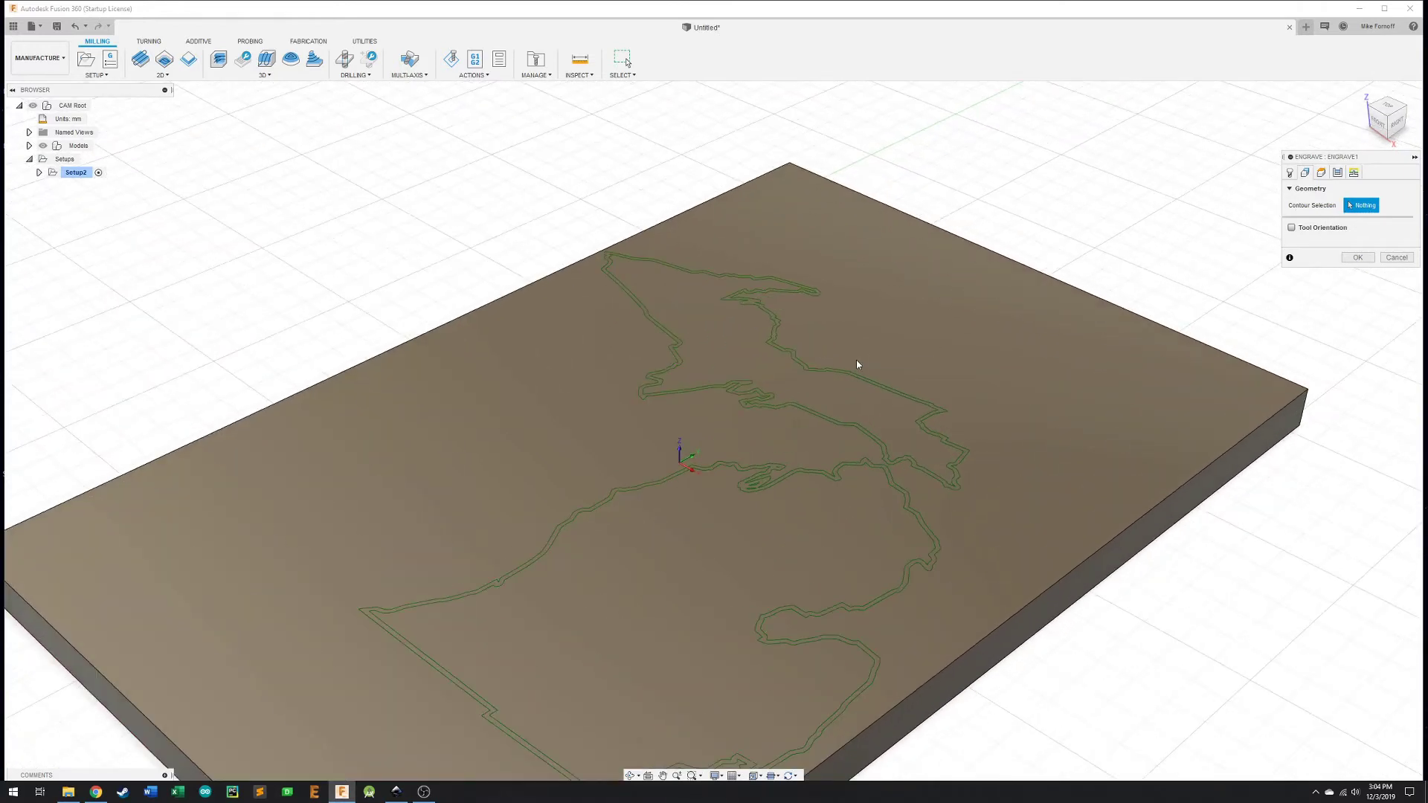
{"action": "scroll", "coordinate": [854, 357], "scroll_direction": "up", "scroll_amount": 1}
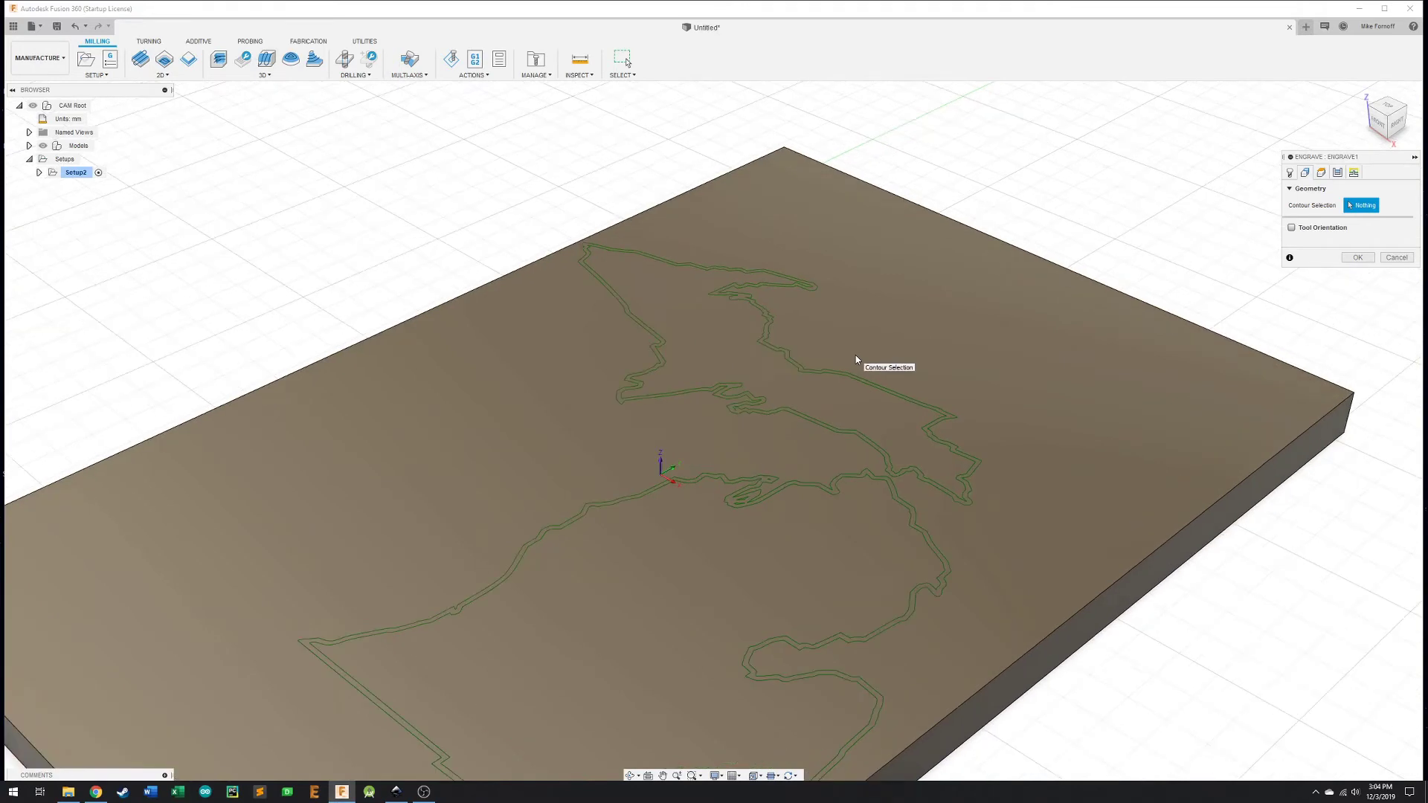
{"action": "left_click", "coordinate": [921, 405]}
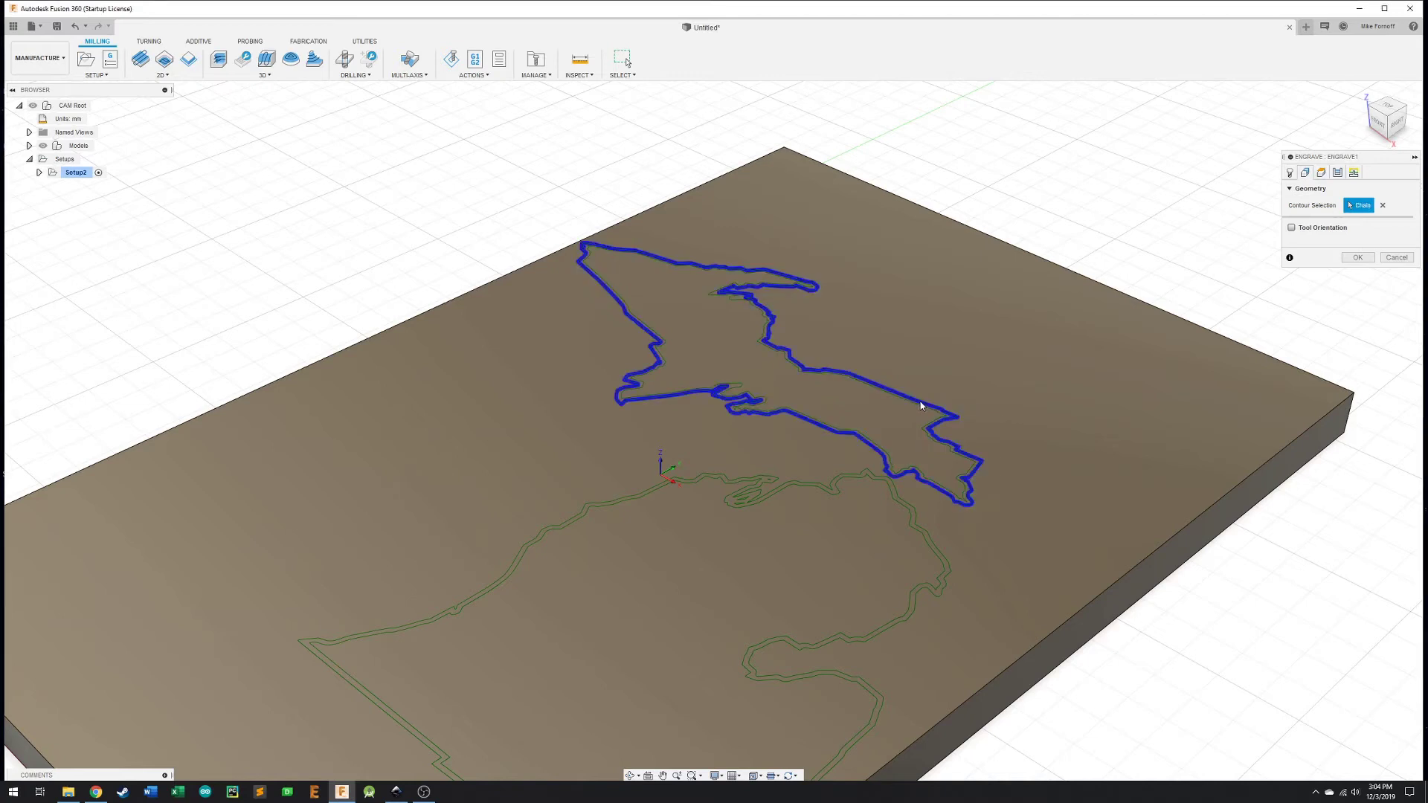
{"action": "left_click", "coordinate": [905, 503]}
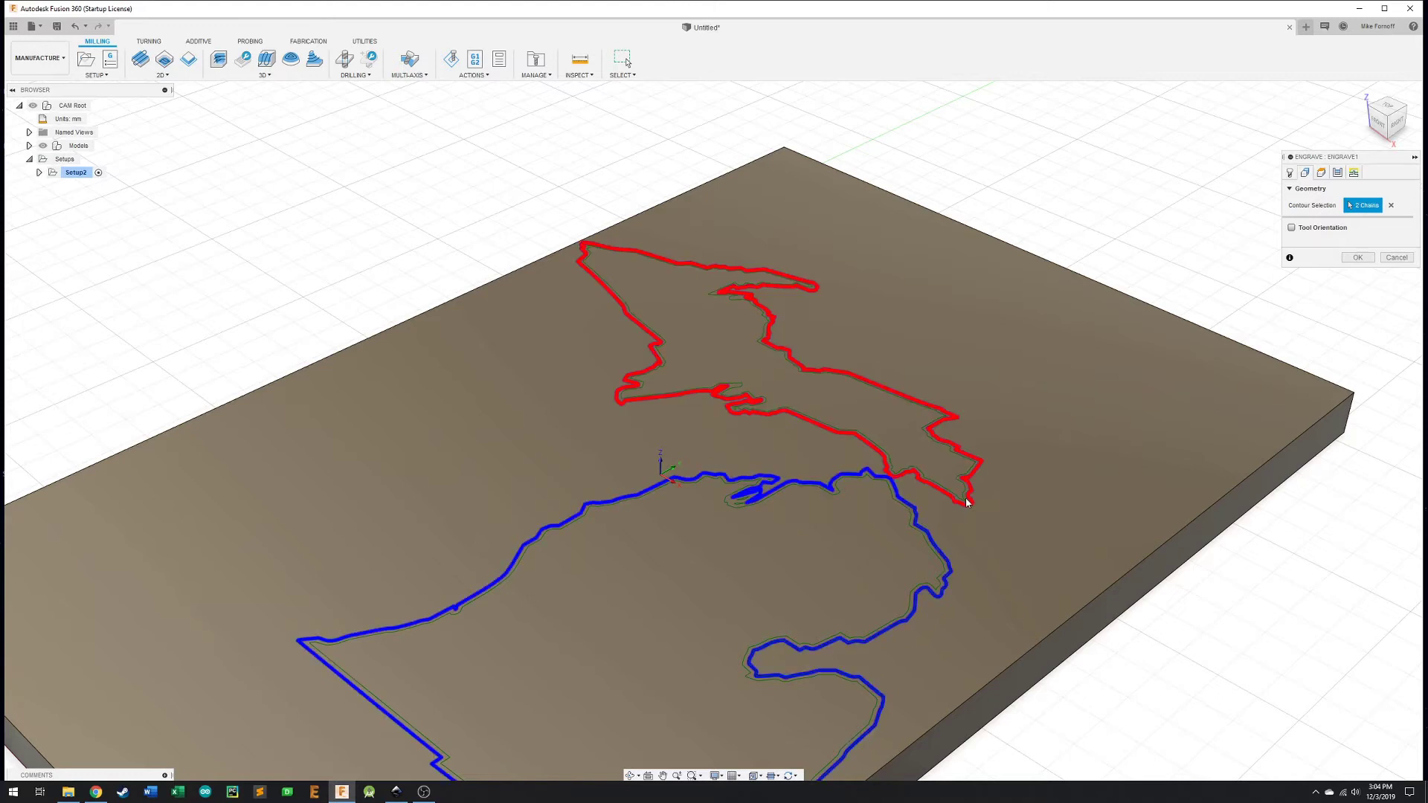
{"action": "scroll", "coordinate": [1079, 543], "scroll_direction": "down", "scroll_amount": 5}
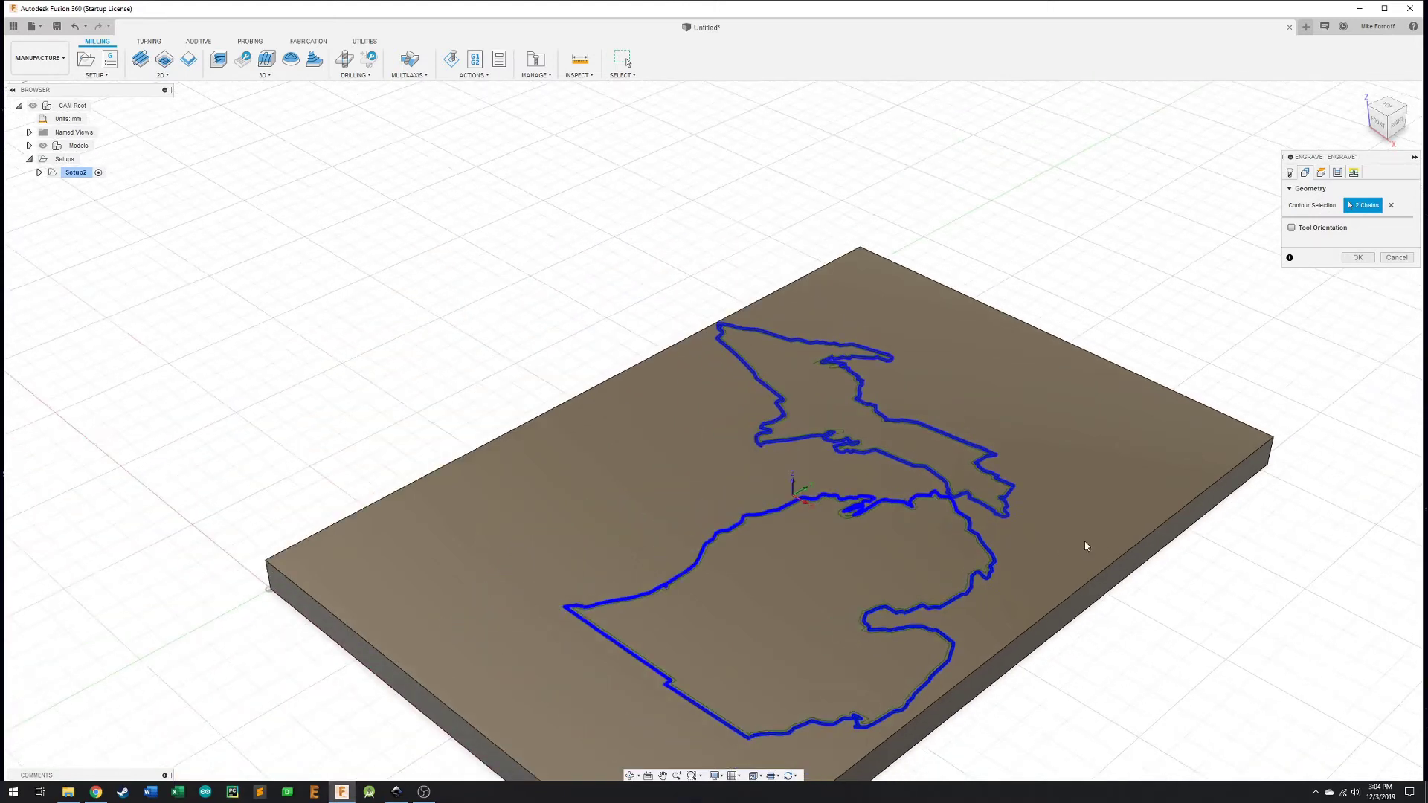
{"action": "middle_click_drag", "start_coordinate": [1152, 594], "coordinate": [1103, 545]}
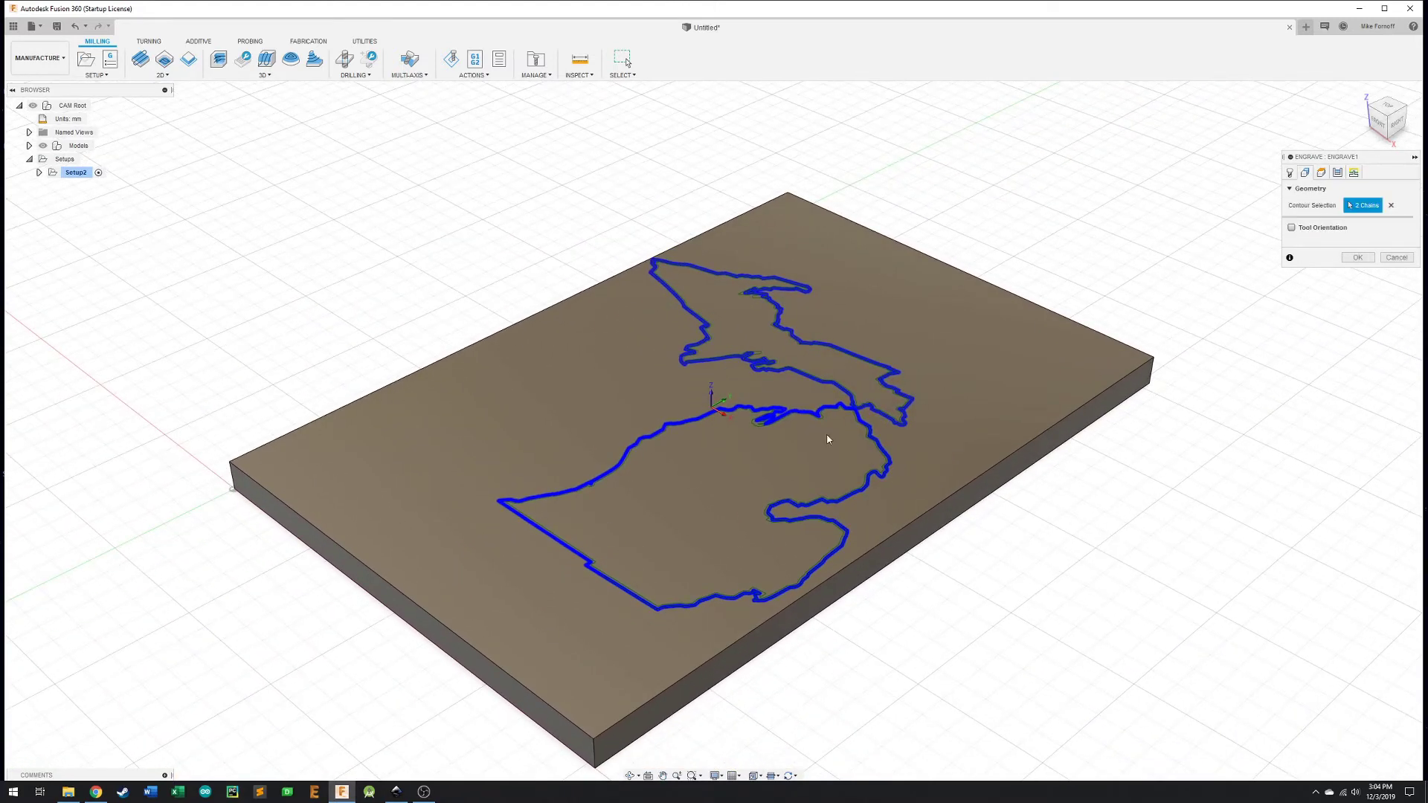
Step: Inspect the 15 mm clearance and 5 mm retract heights from a lower view angle
{"action": "left_click", "coordinate": [1321, 173]}
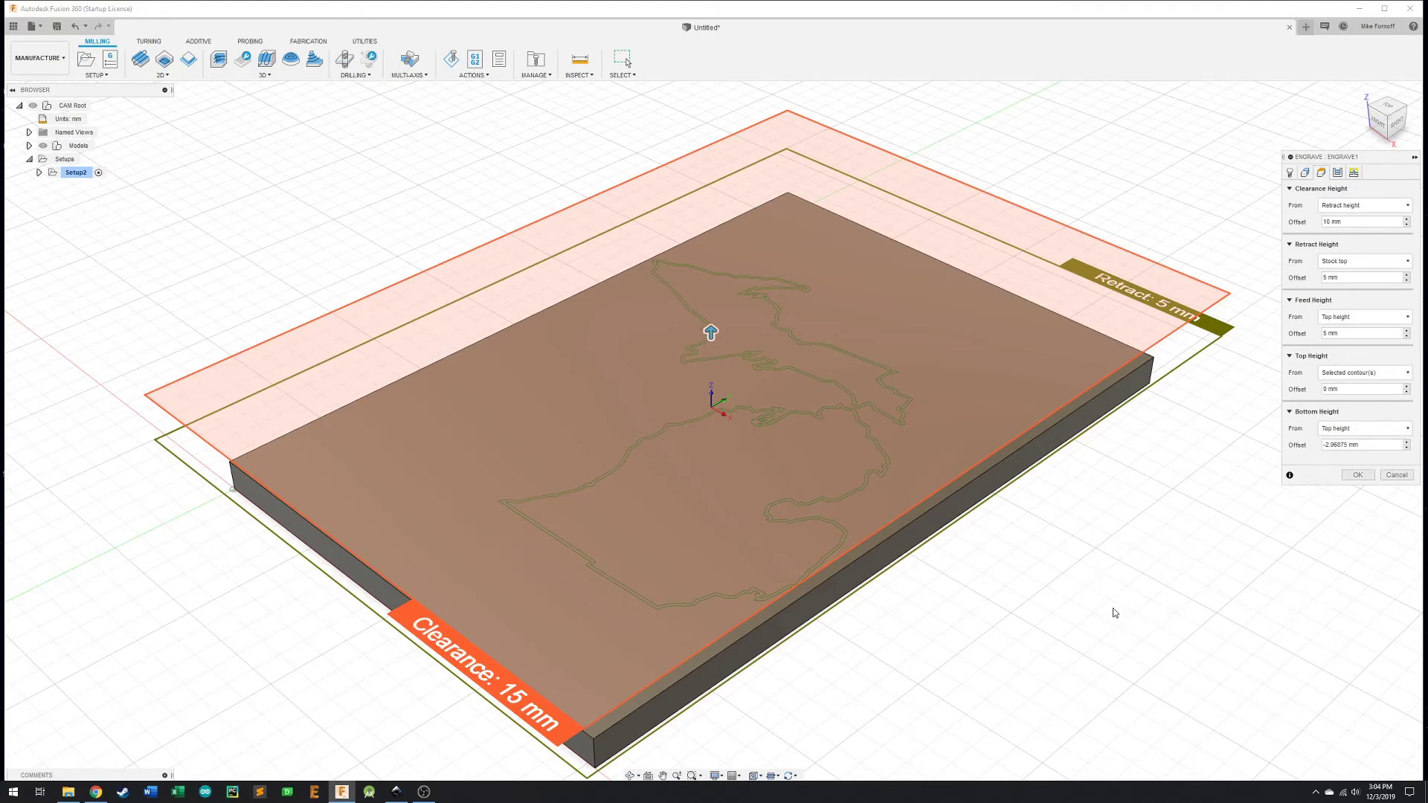
{"action": "mouse_move", "coordinate": [1113, 608]}
{"action": "middle_mouse_down", "text": "shift"}
{"action": "mouse_move", "coordinate": [1109, 583]}
{"action": "mouse_move", "coordinate": [1122, 581]}
{"action": "mouse_move", "coordinate": [1091, 596]}
{"action": "mouse_move", "coordinate": [1103, 596]}
{"action": "middle_mouse_up", "text": "shift"}
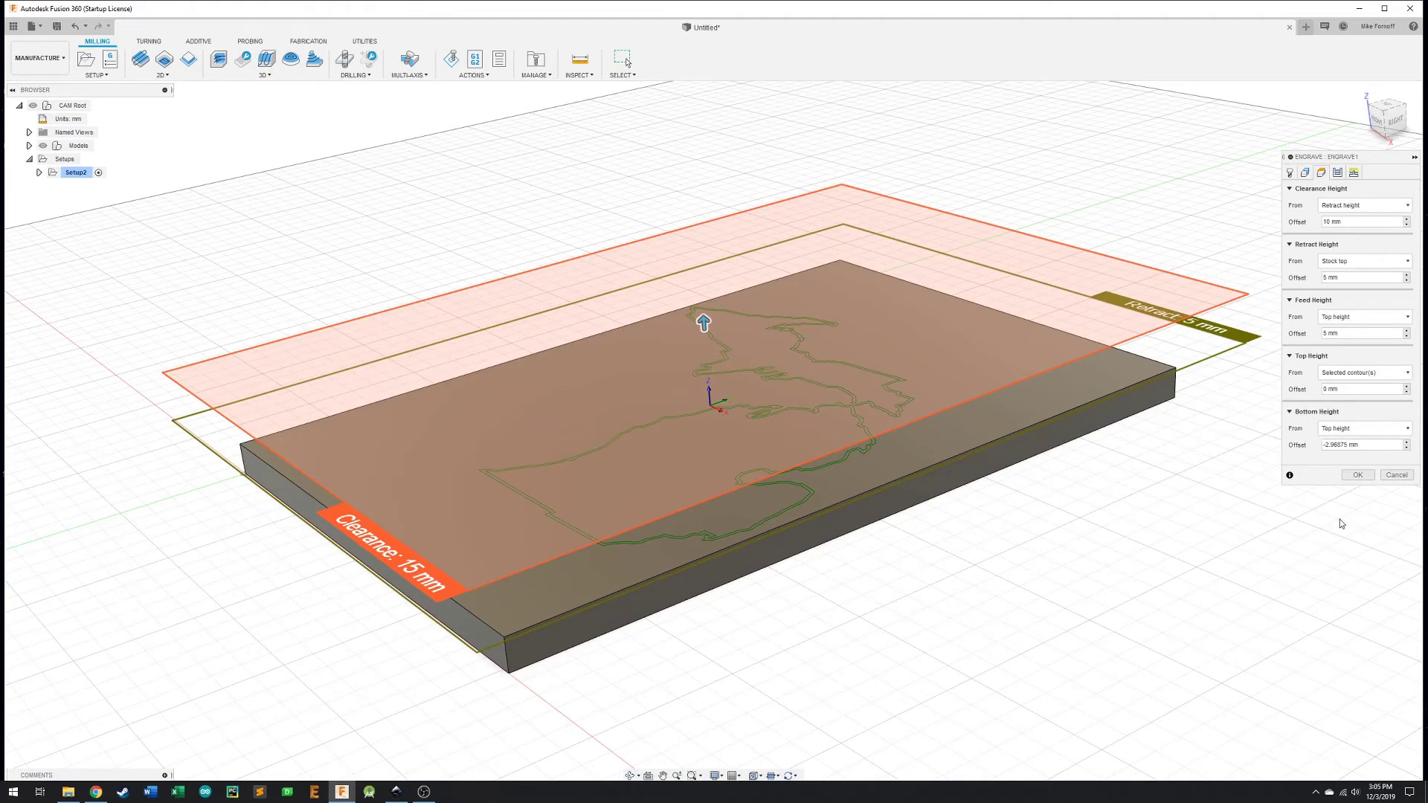
{"action": "left_click", "coordinate": [1338, 173]}
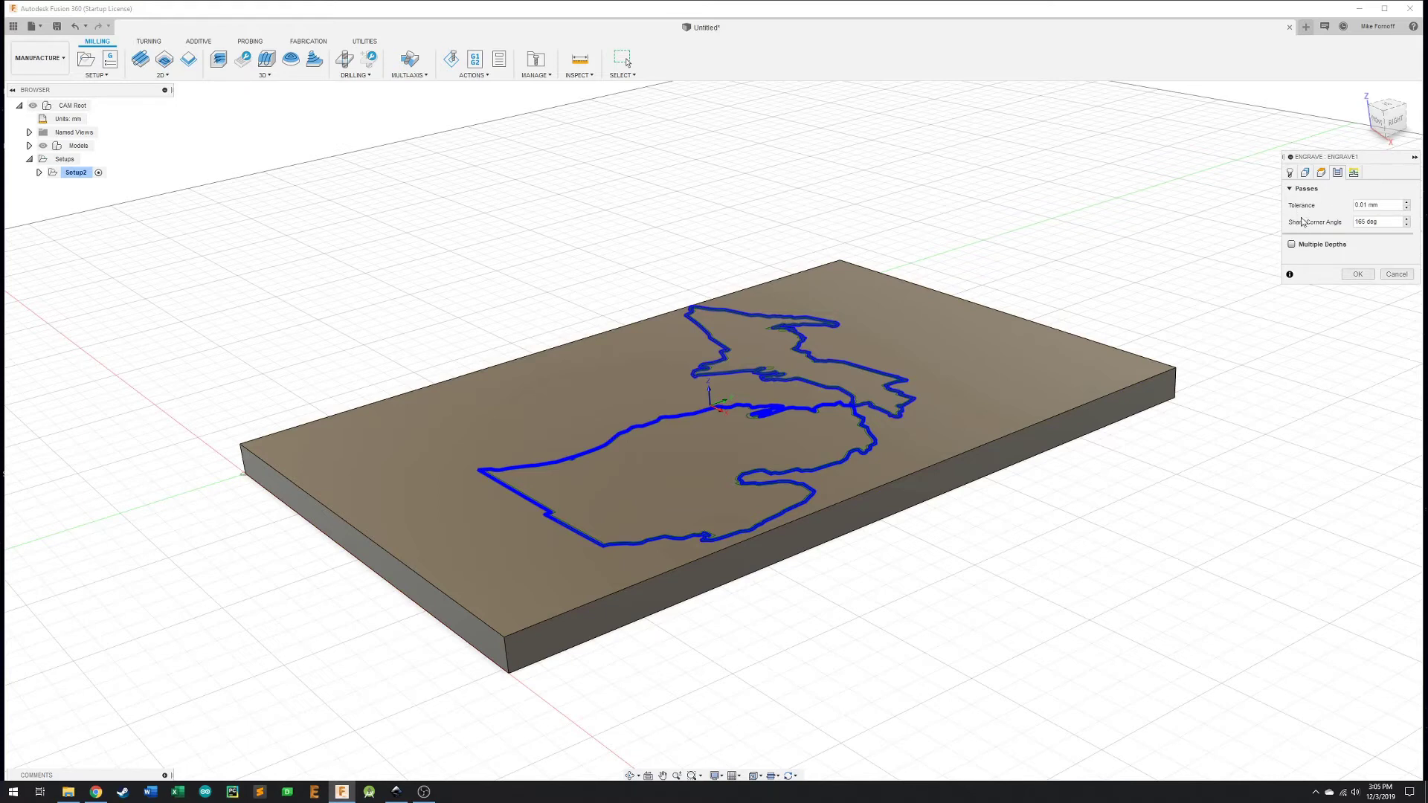
Step: Keep Multiple Depths off and Keep Tool Down on, then generate the Engrave1 toolpath
{"action": "mouse_move", "coordinate": [1295, 247]}
{"action": "mouse_move", "coordinate": [1329, 253]}
{"action": "left_click", "coordinate": [1354, 172]}
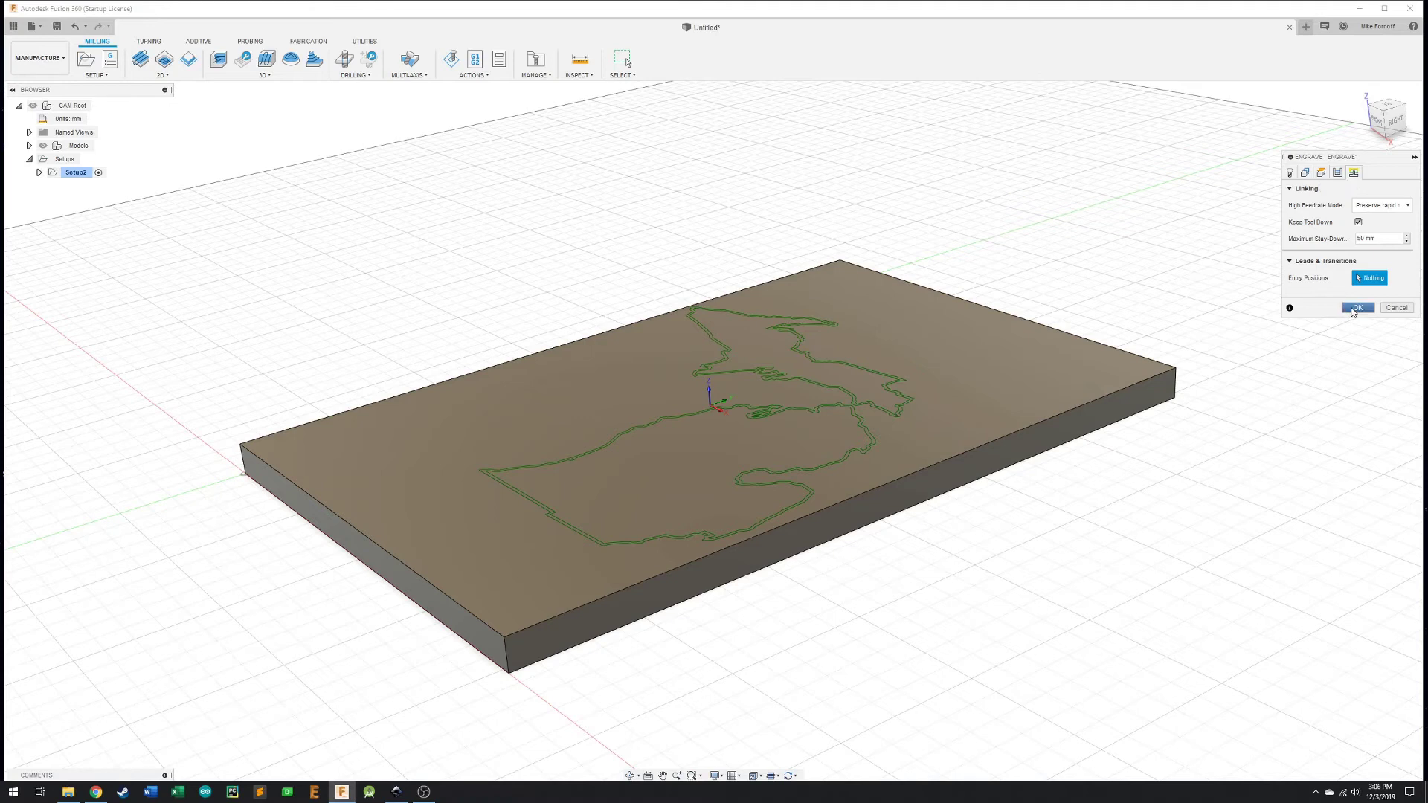
{"action": "left_click", "coordinate": [1356, 308]}
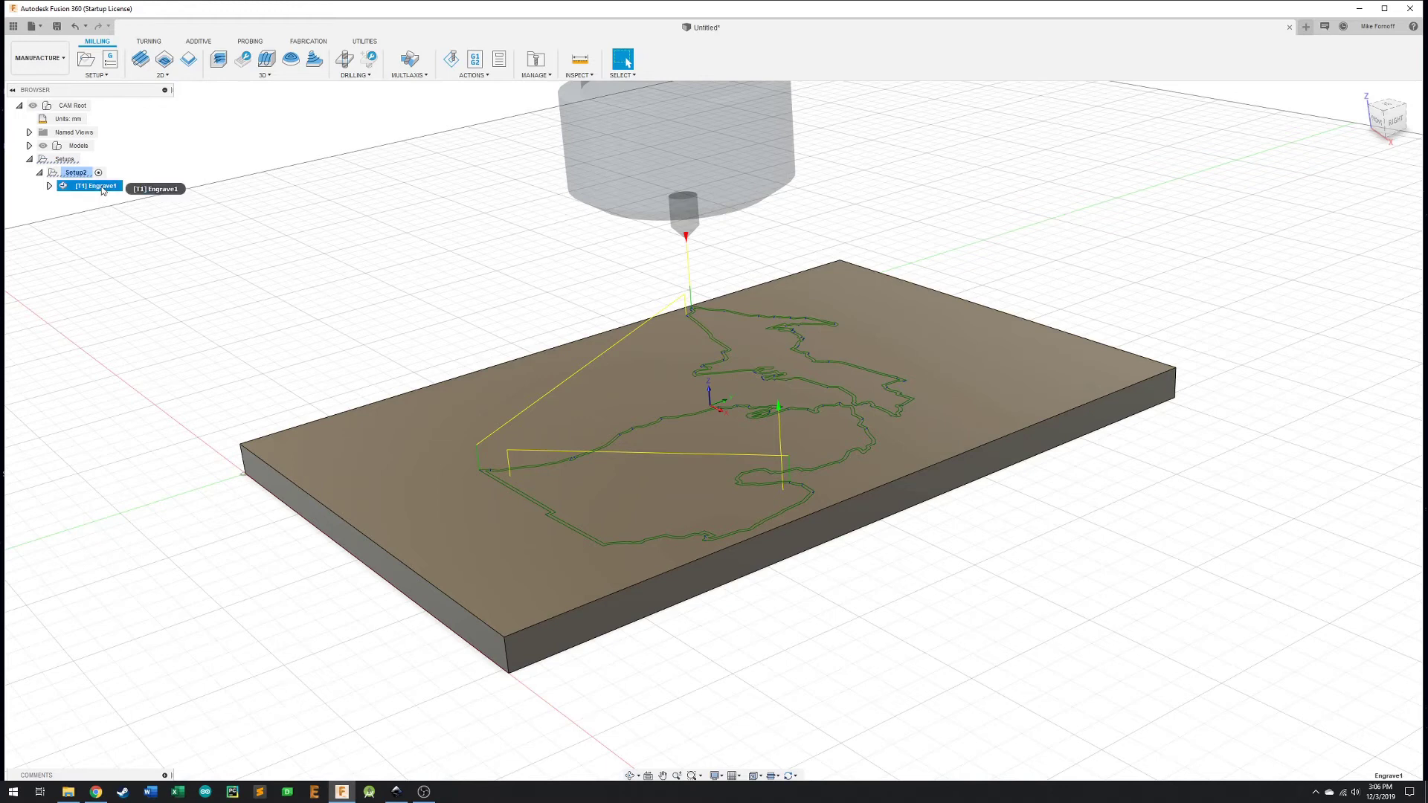
Step: Run the machining simulation of the Engrave1 toolpath
{"action": "right_click", "coordinate": [102, 191]}
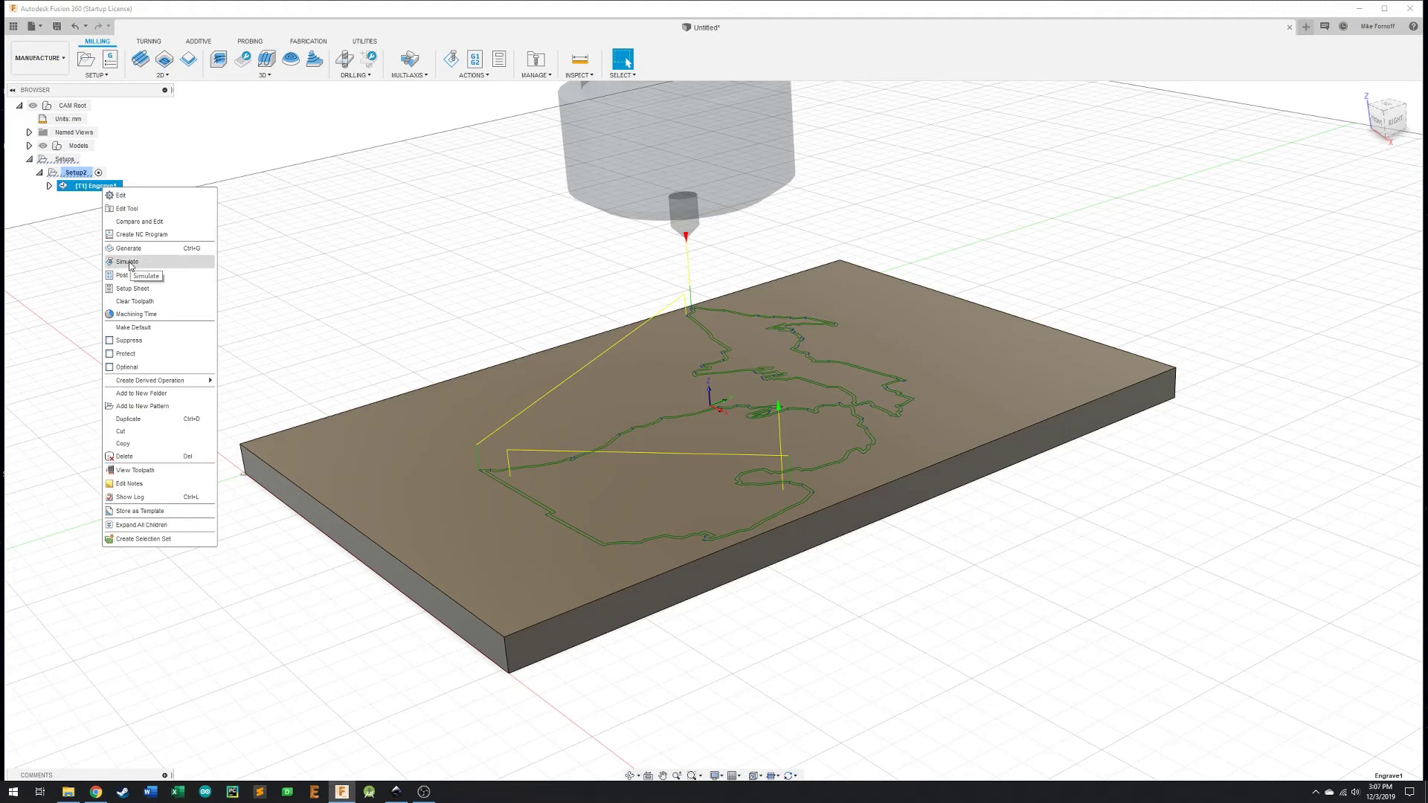
{"action": "left_click", "coordinate": [212, 145]}
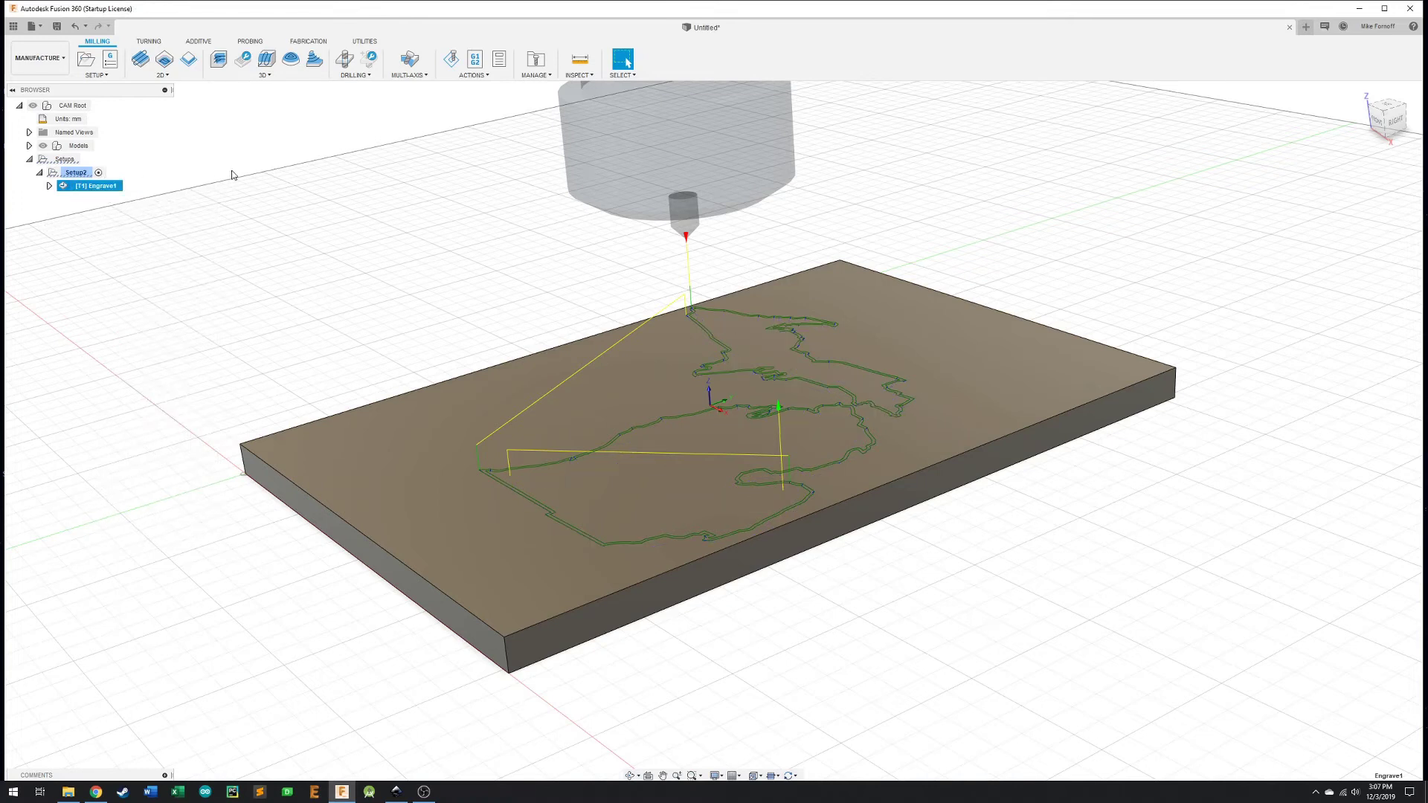
{"action": "left_click", "coordinate": [452, 61]}
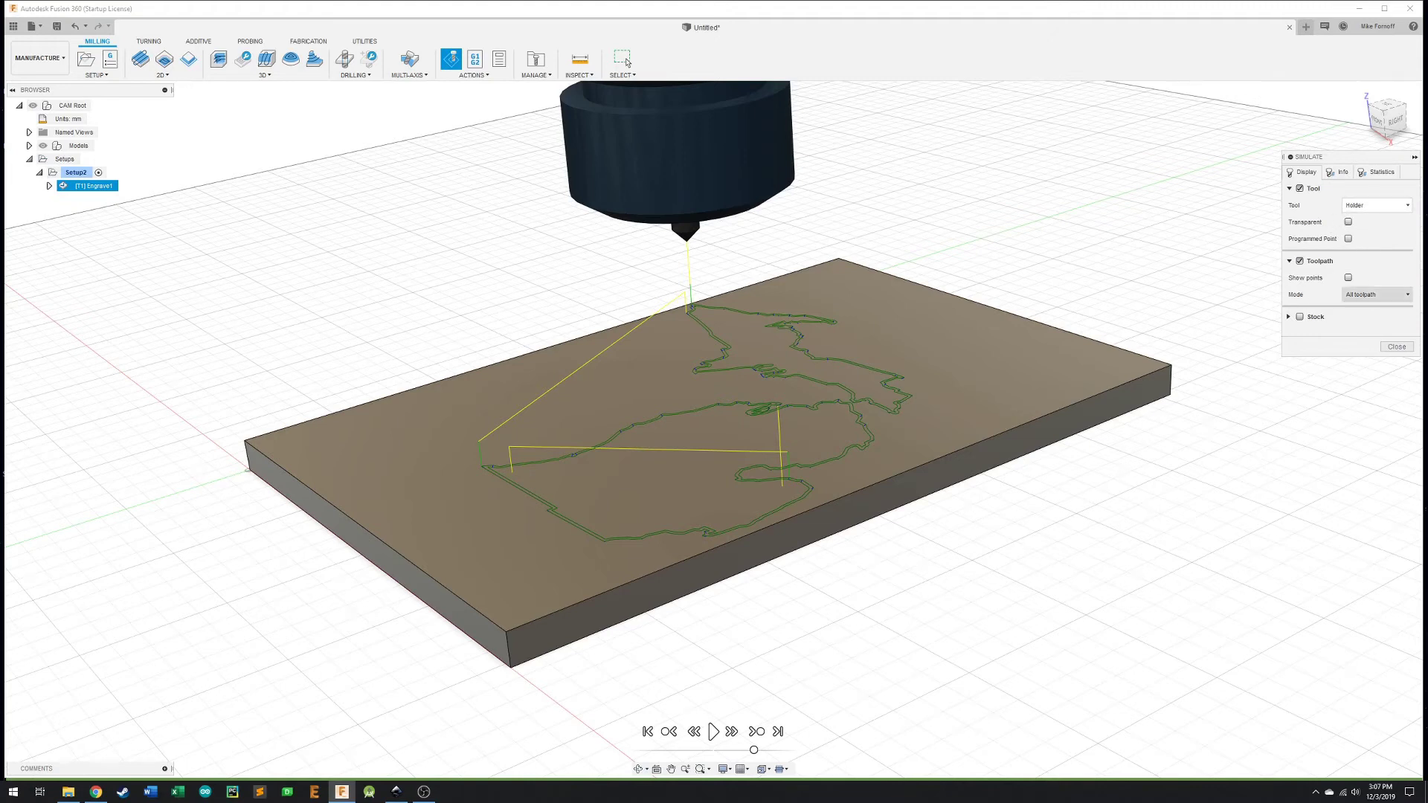
Step: Toggle the simulated stock off and back on, then orbit around the green block
{"action": "left_click", "coordinate": [1300, 316]}
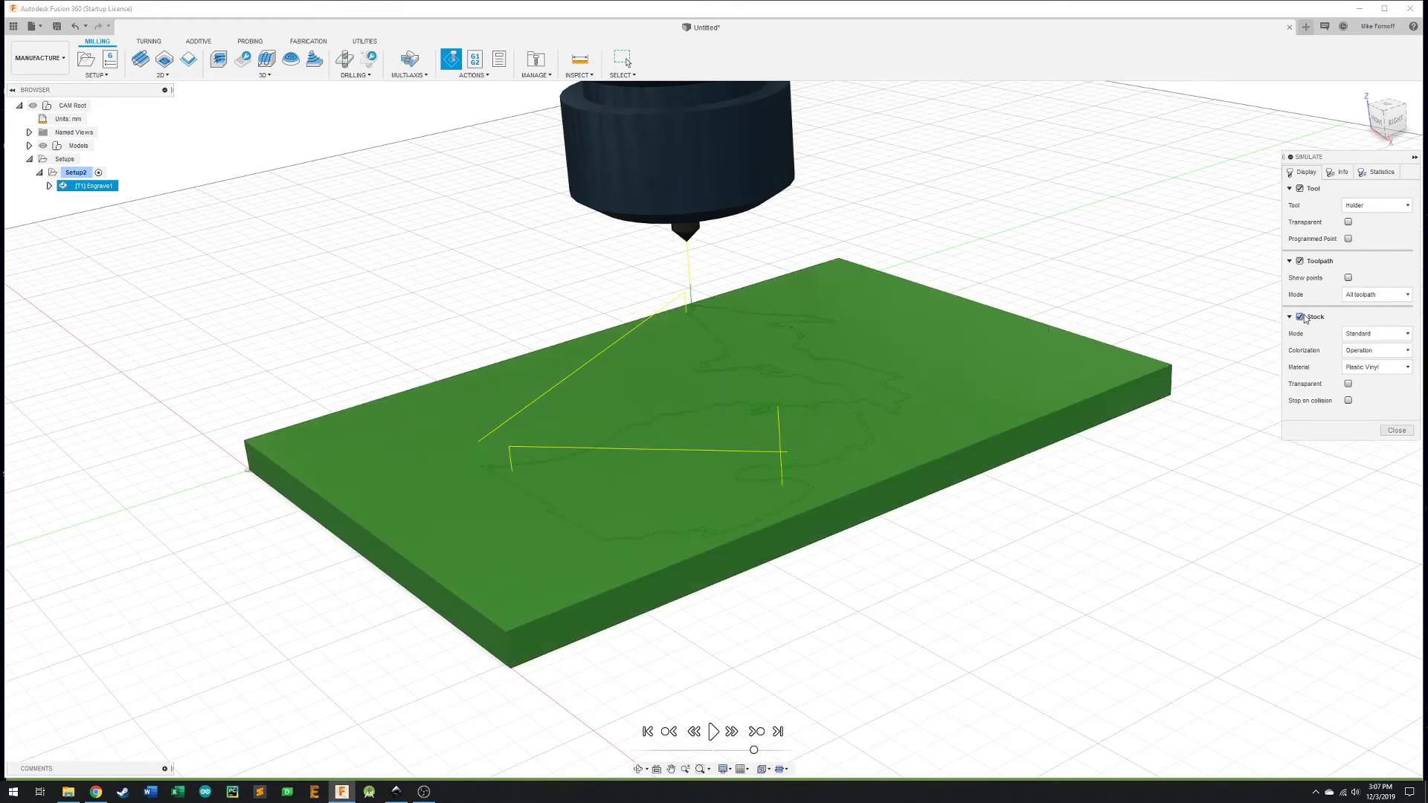
{"action": "left_click", "coordinate": [1300, 317]}
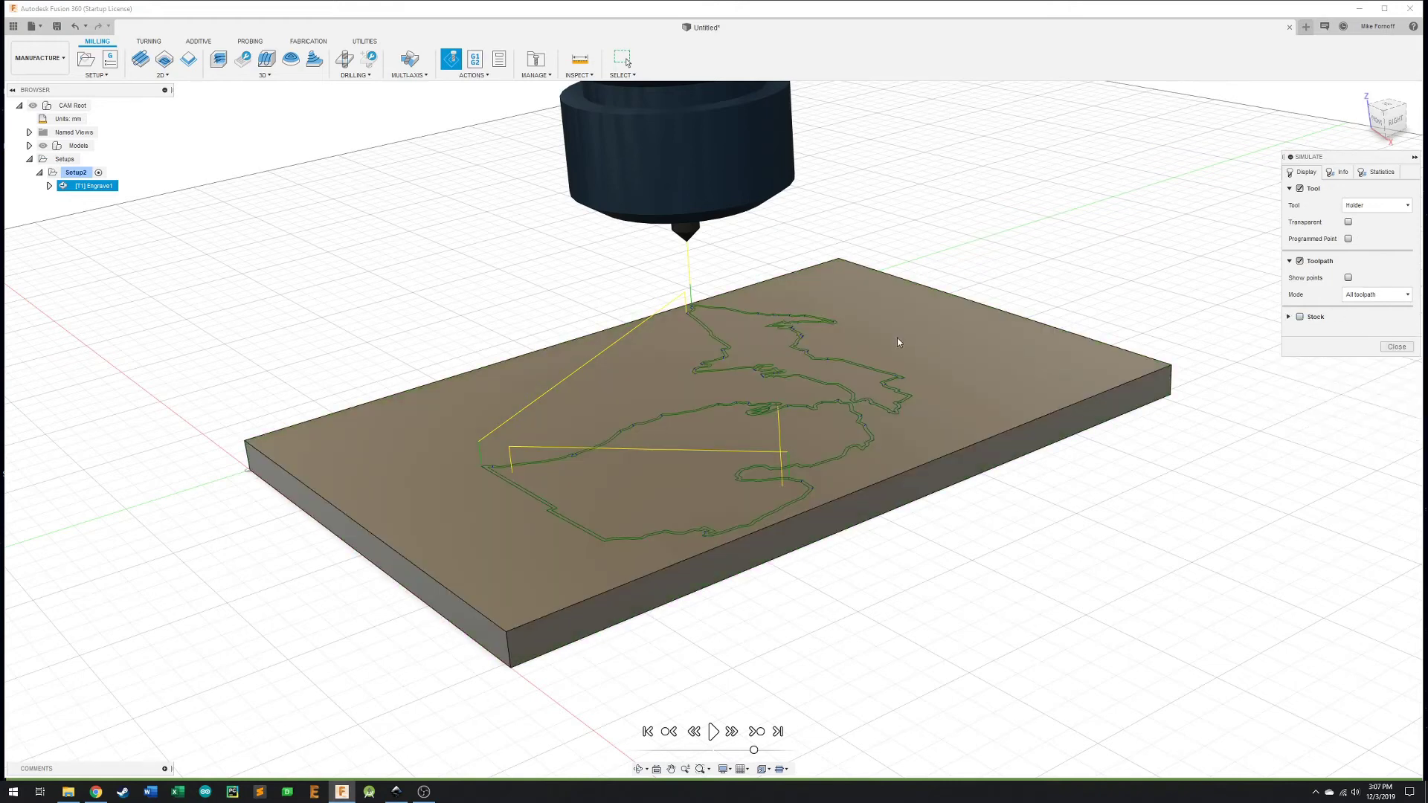
{"action": "left_click", "coordinate": [1300, 317]}
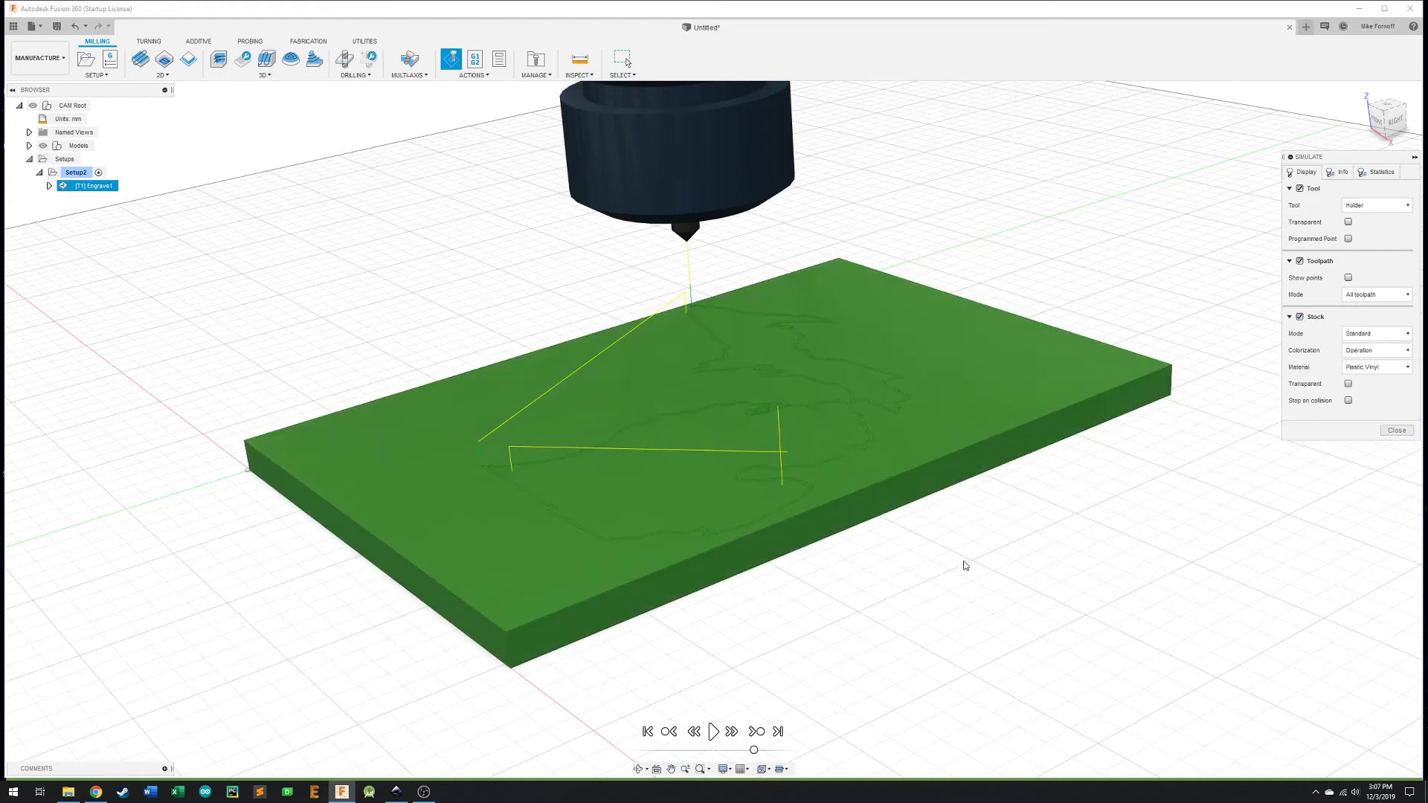
{"action": "middle_click_drag", "start_coordinate": [977, 560], "coordinate": [1011, 577], "text": "shift"}
{"action": "middle_click_drag", "start_coordinate": [1134, 526], "coordinate": [1115, 462], "text": "shift"}
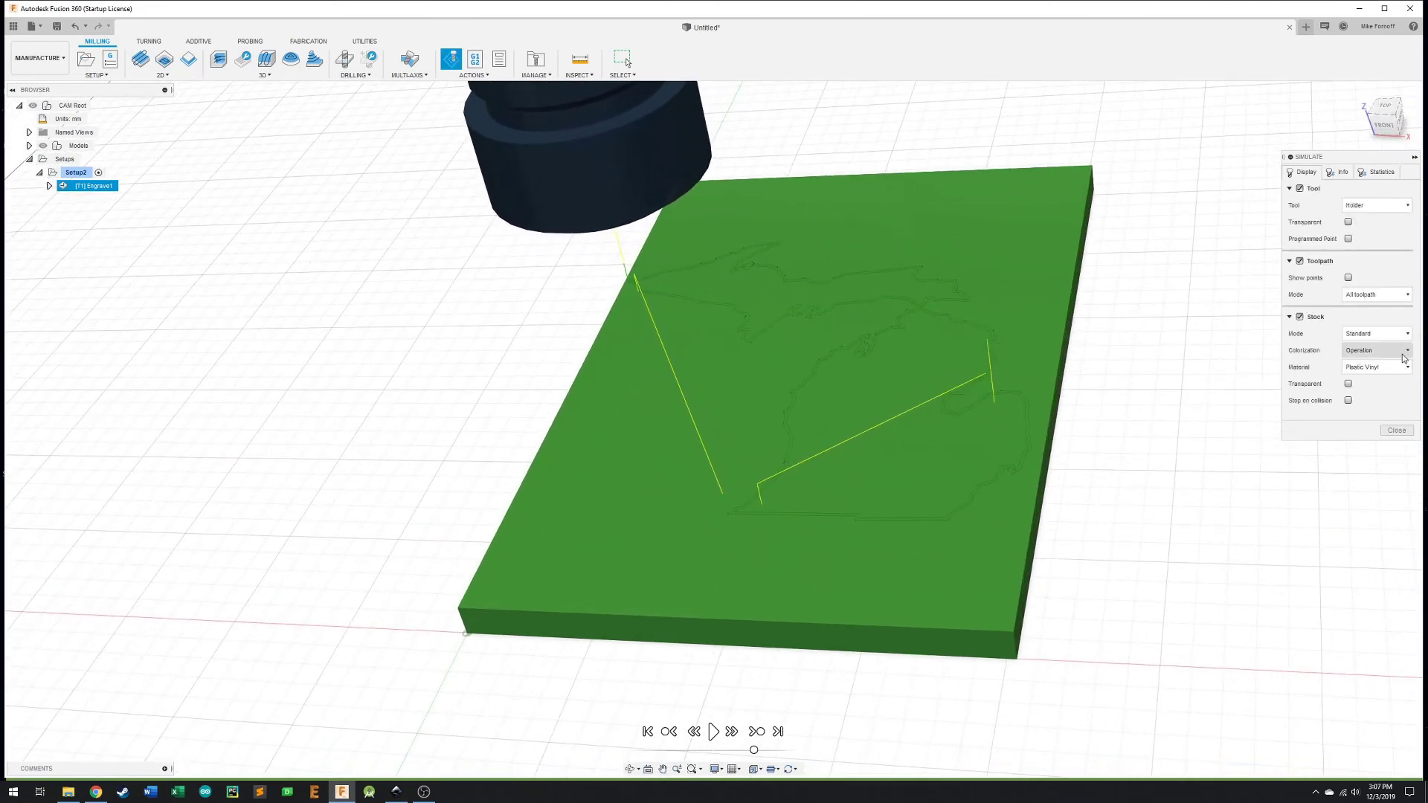
Step: Preview Ceramic and Mirror stock materials, settle on Plastic Vinyl, and start the simulation playing
{"action": "left_click", "coordinate": [1373, 369]}
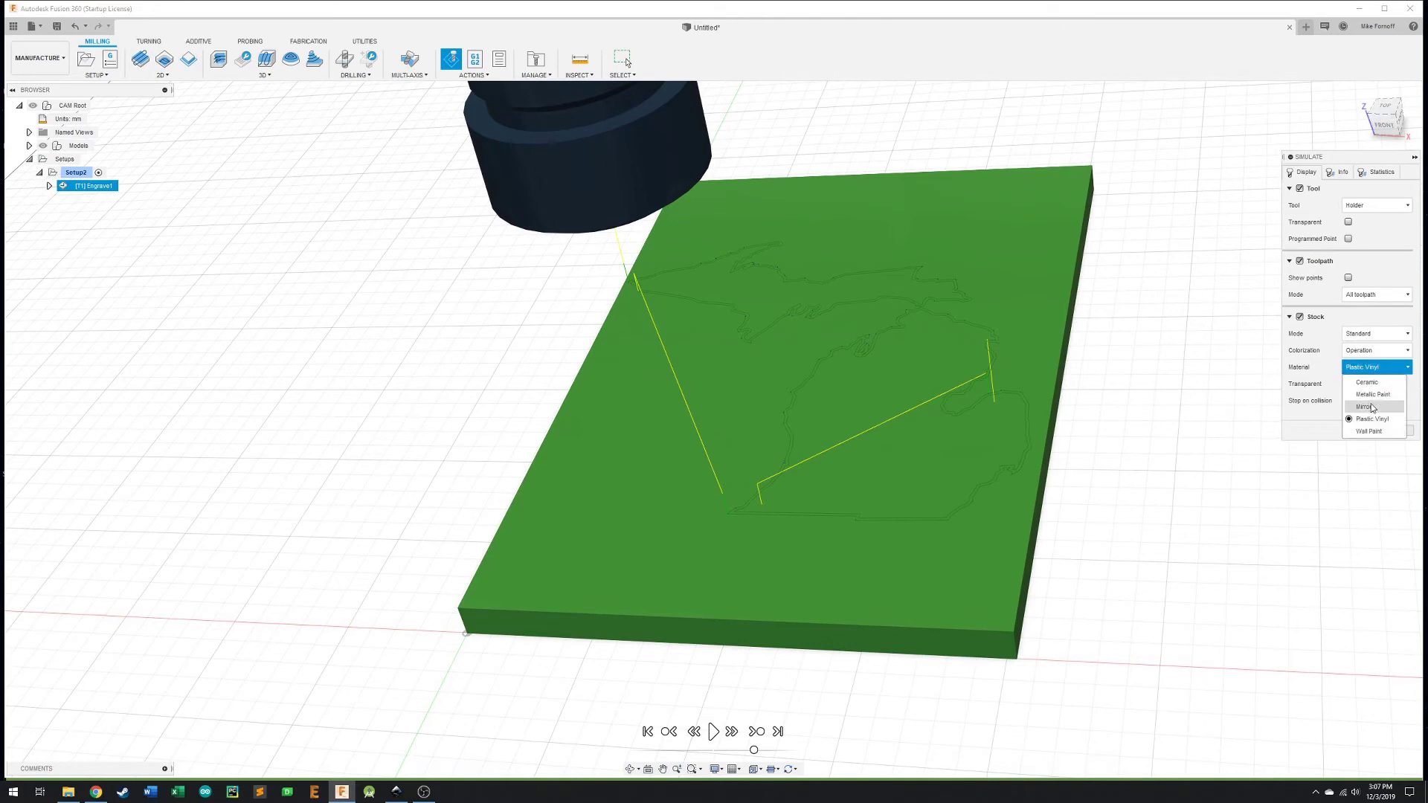
{"action": "left_click", "coordinate": [1367, 382]}
{"action": "left_click", "coordinate": [1376, 367]}
{"action": "left_click", "coordinate": [1378, 407]}
{"action": "left_click", "coordinate": [1376, 368]}
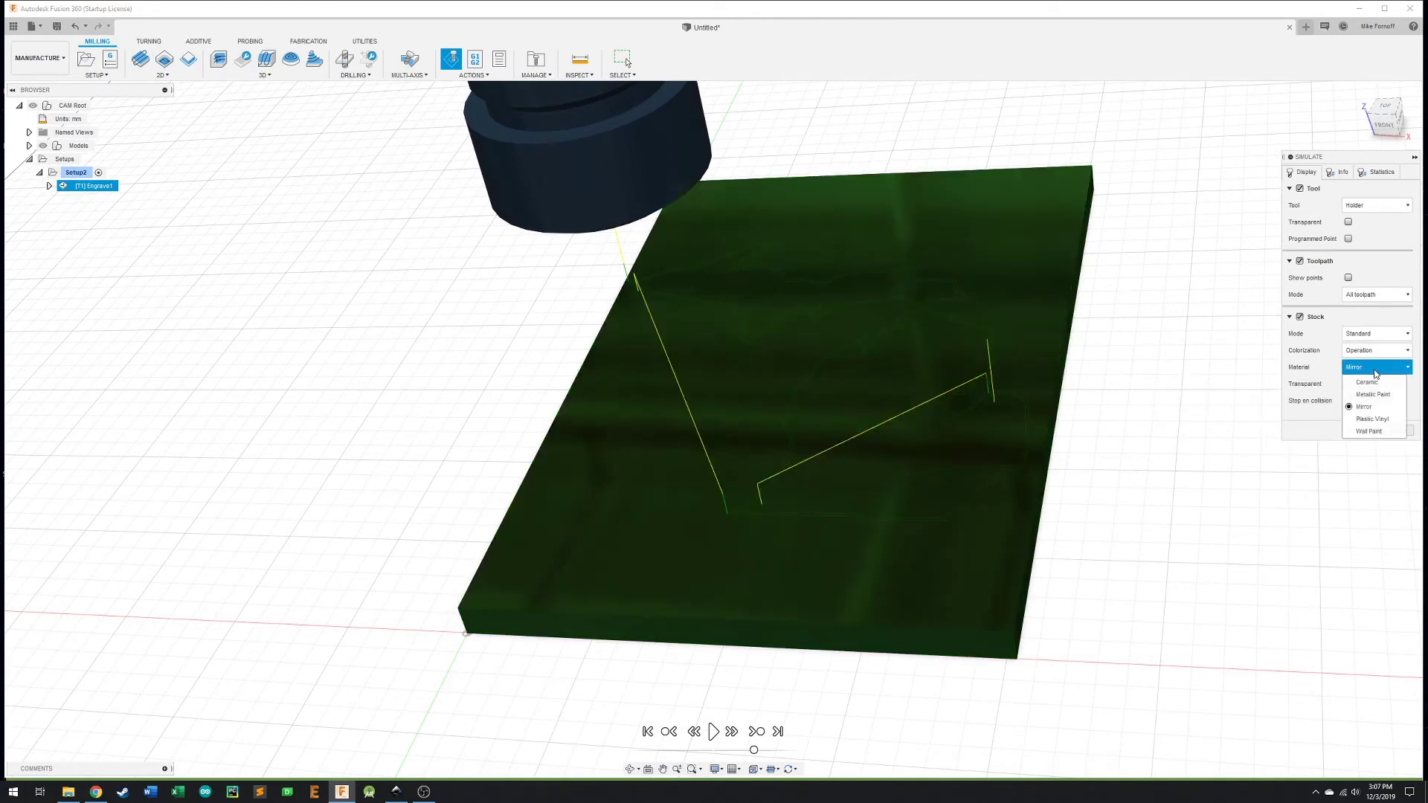
{"action": "left_click", "coordinate": [1372, 419]}
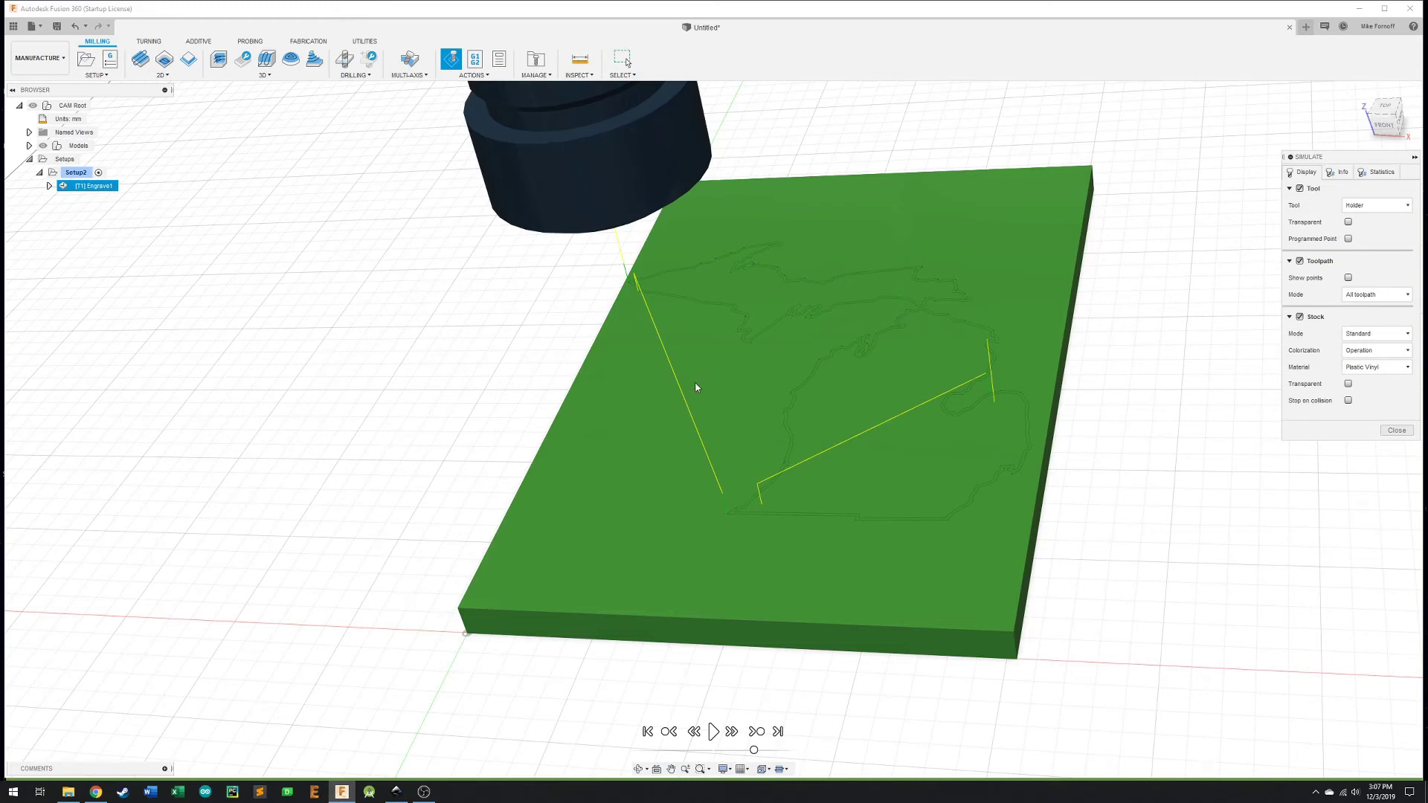
{"action": "left_click", "coordinate": [713, 733]}
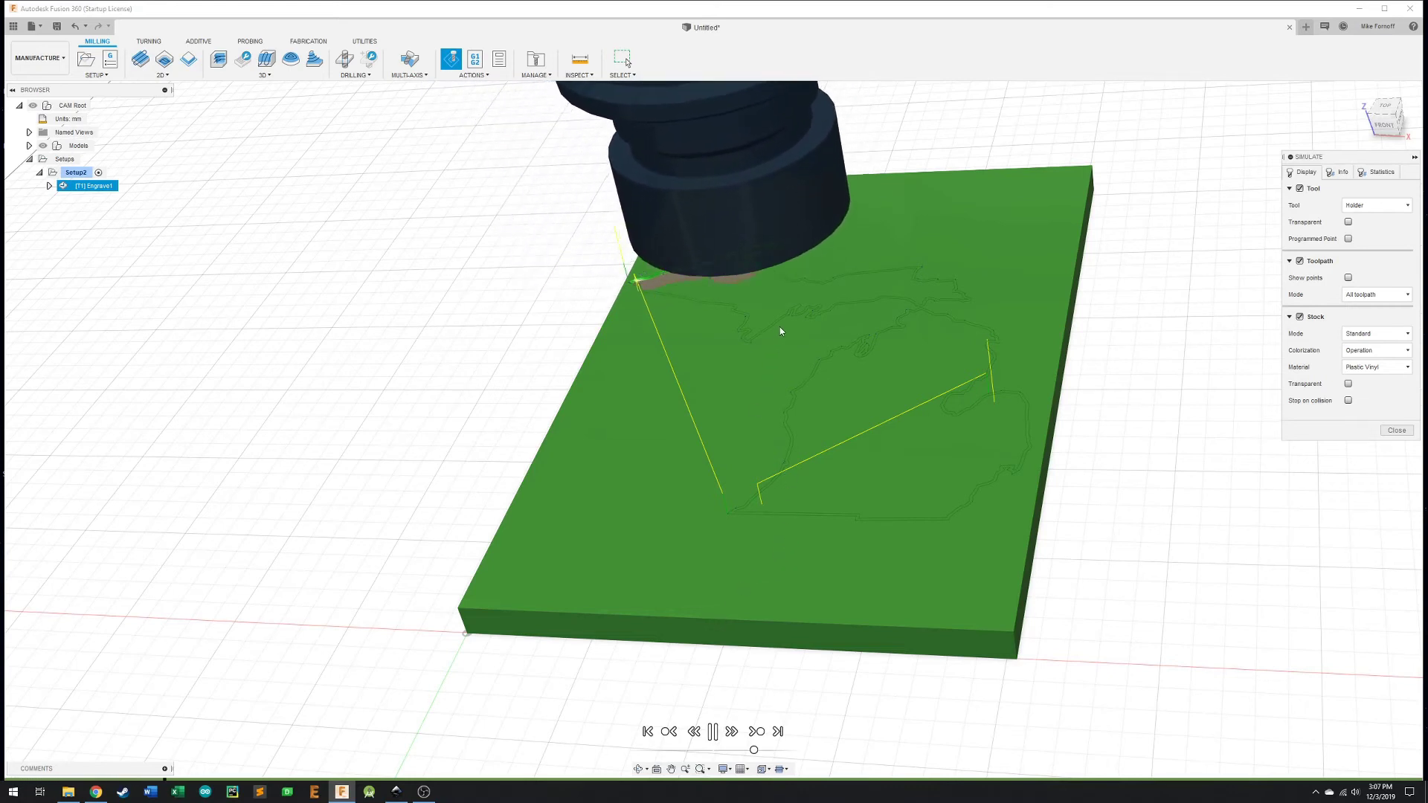
Step: Follow the cutter along the Michigan outline during playback, then turn off Tool display
{"action": "middle_click_drag", "start_coordinate": [781, 331], "coordinate": [837, 310], "text": "shift"}
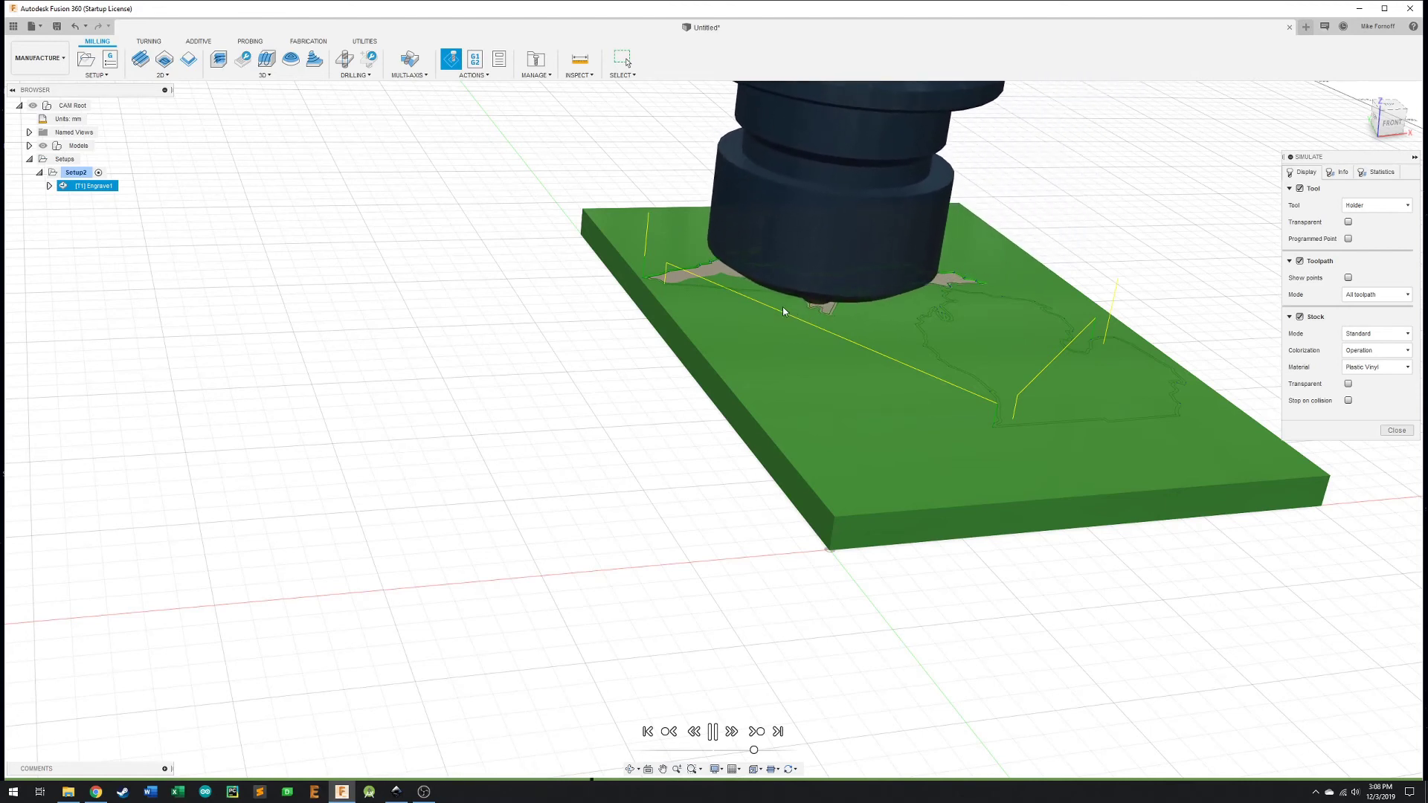
{"action": "scroll", "coordinate": [752, 319], "scroll_direction": "up", "scroll_amount": 3}
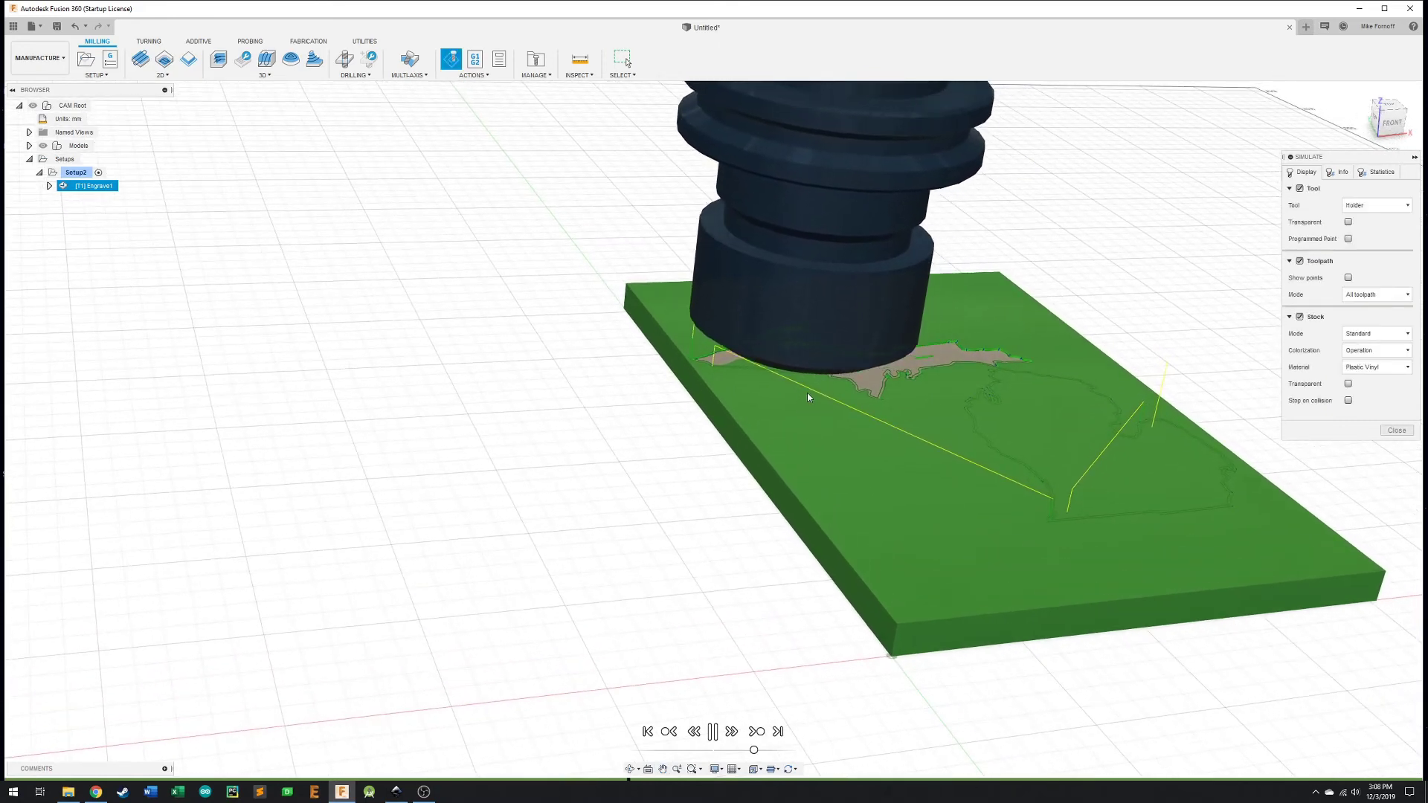
{"action": "scroll", "coordinate": [824, 373], "scroll_direction": "up", "scroll_amount": 4}
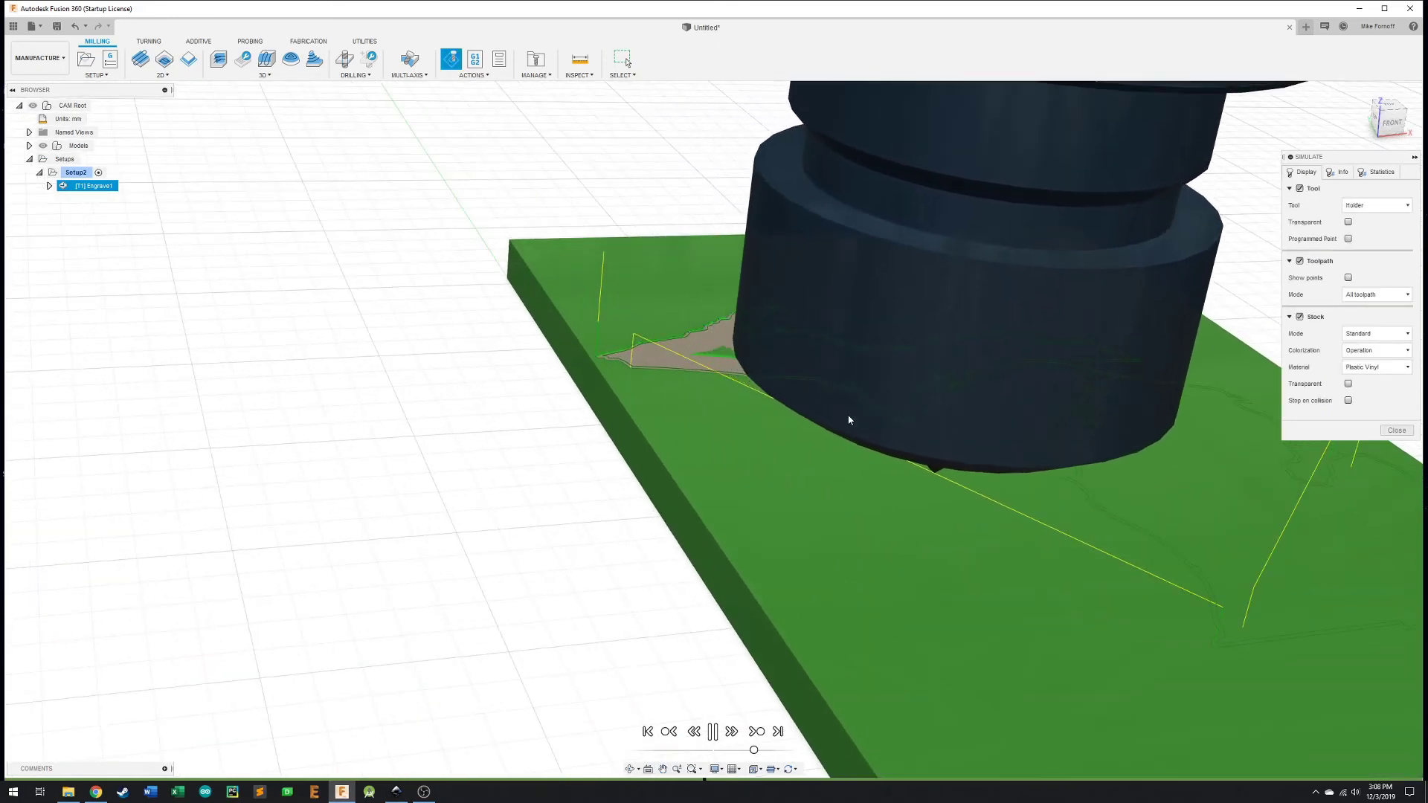
{"action": "middle_click_drag", "start_coordinate": [946, 514], "coordinate": [720, 336]}
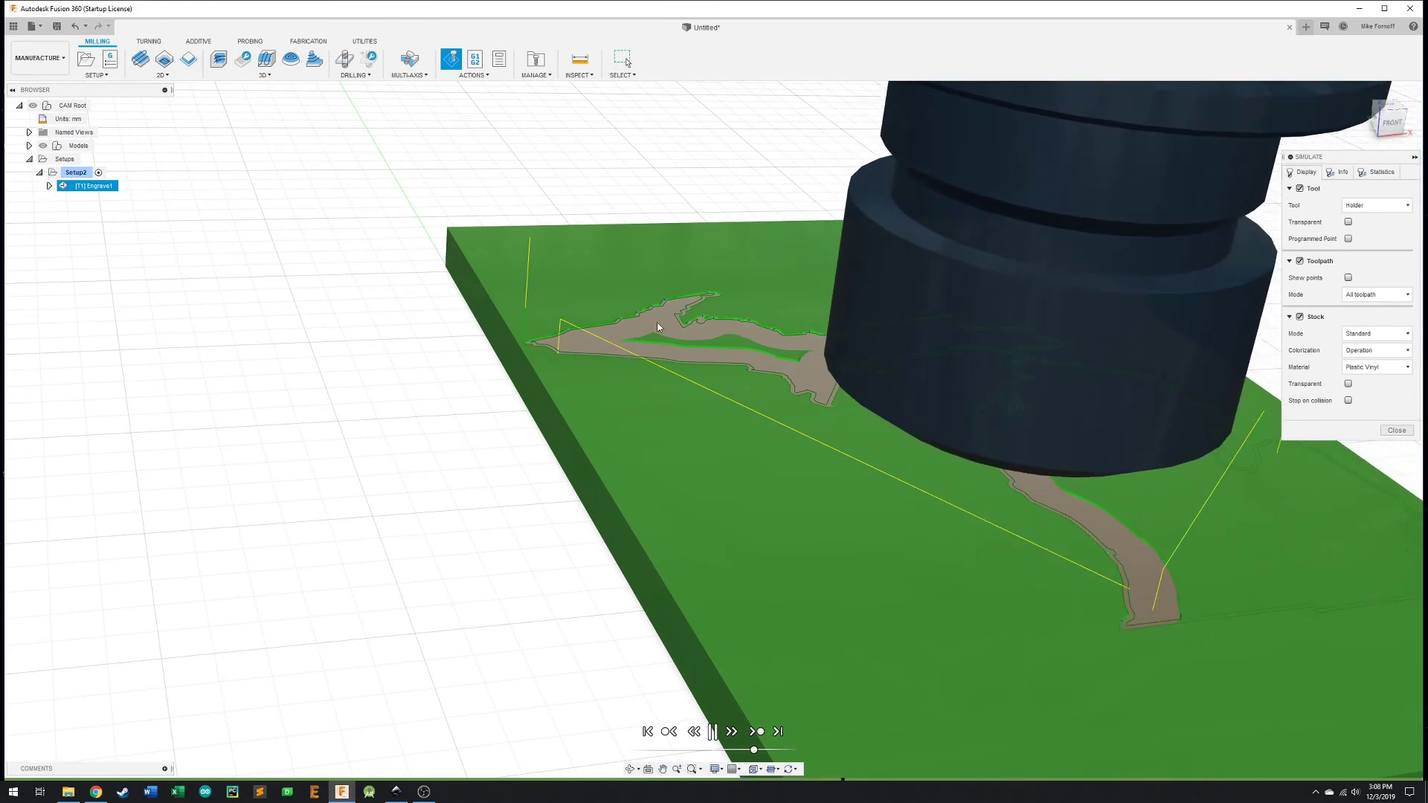
{"action": "middle_click_drag", "start_coordinate": [1182, 543], "coordinate": [855, 443]}
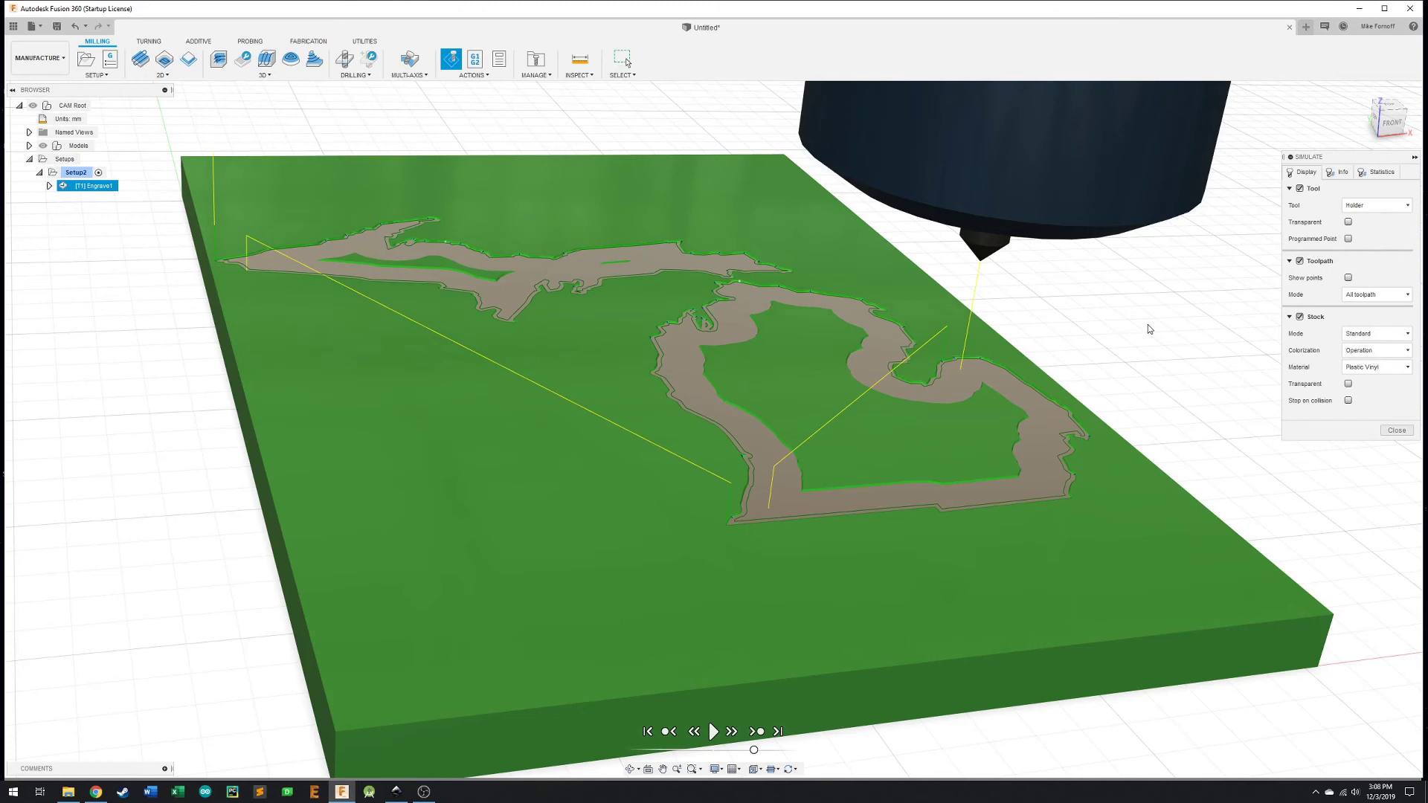
{"action": "middle_click_drag", "start_coordinate": [1148, 324], "coordinate": [1115, 332], "text": "shift"}
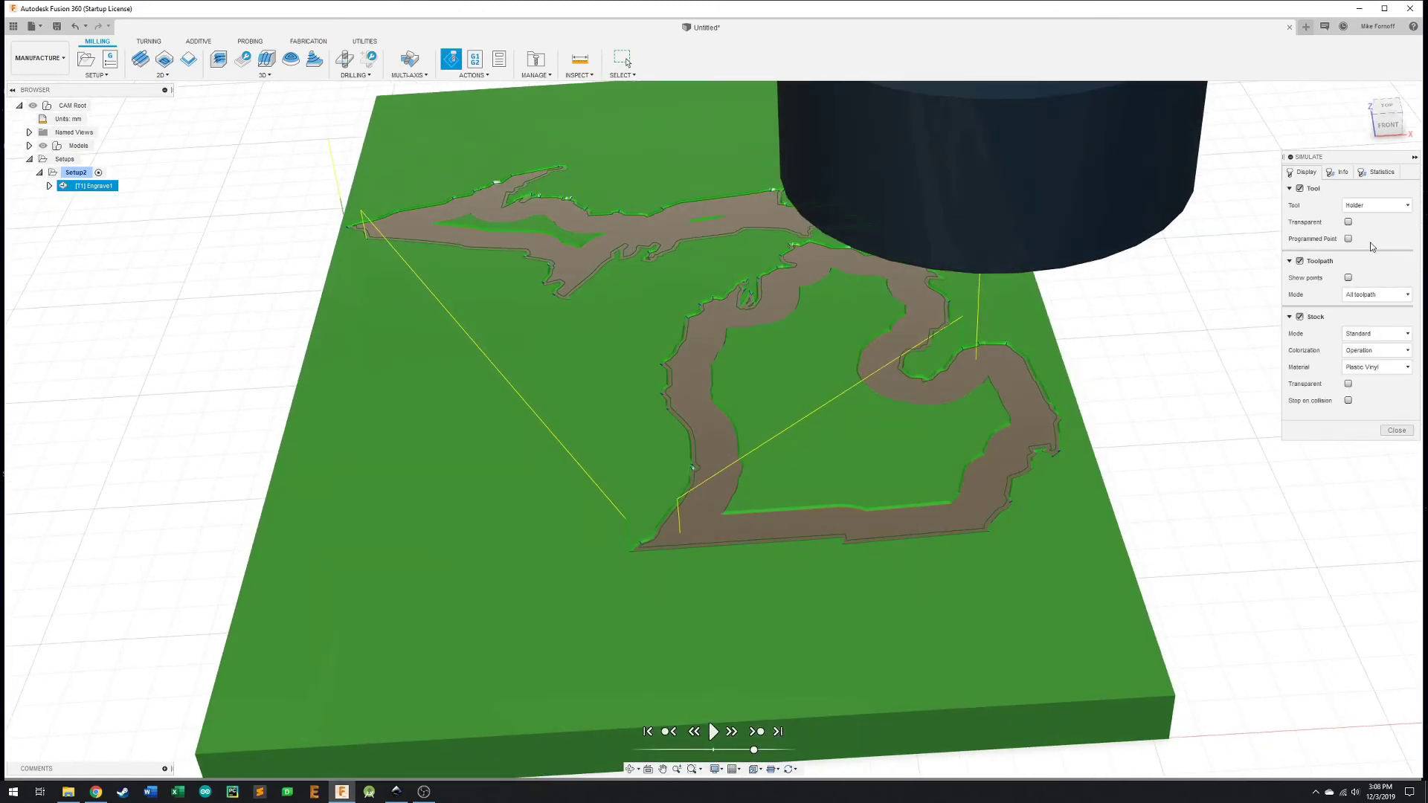
{"action": "left_click", "coordinate": [1300, 189]}
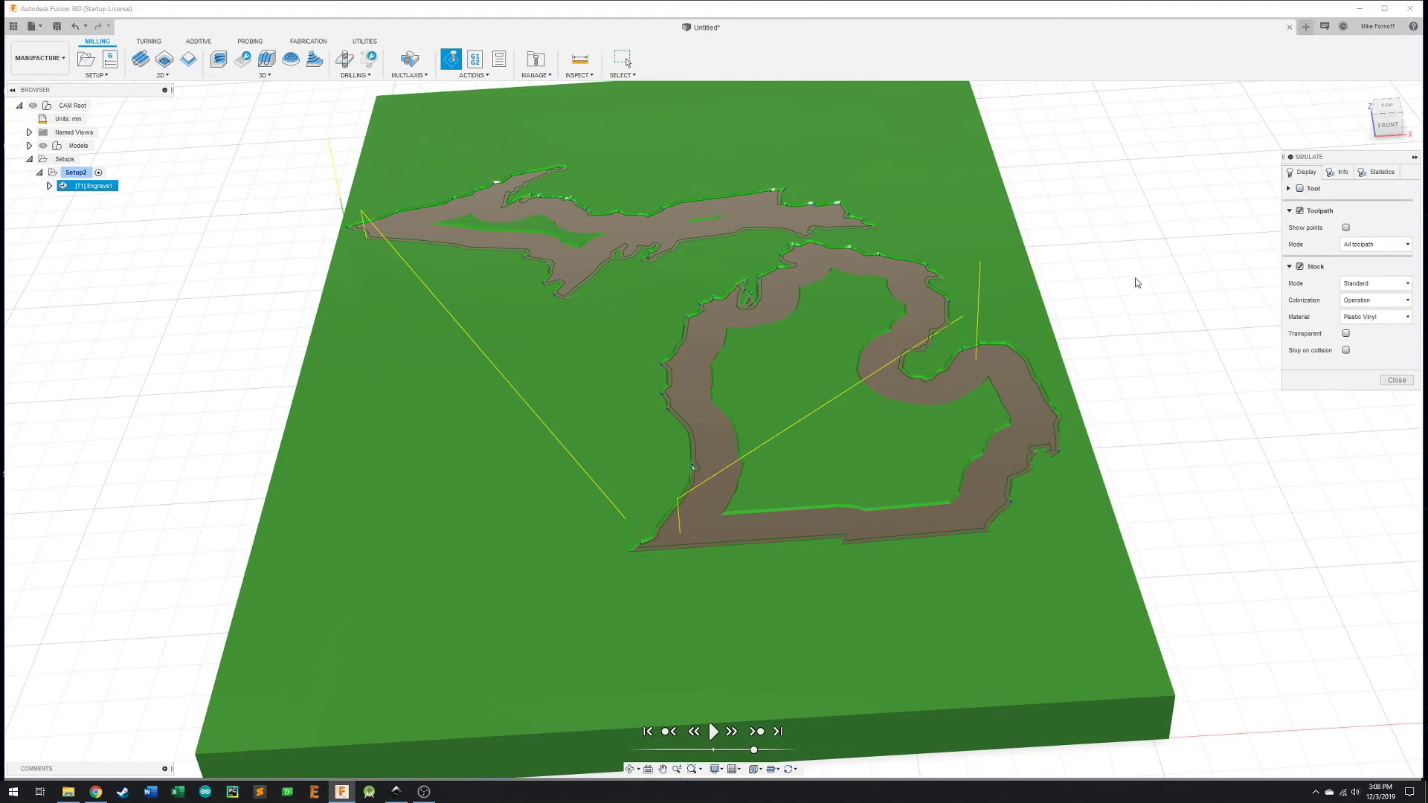
{"action": "middle_click_drag", "start_coordinate": [1135, 278], "coordinate": [1264, 193], "text": "shift"}
{"action": "scroll", "coordinate": [1123, 274], "scroll_direction": "down", "scroll_amount": 3}
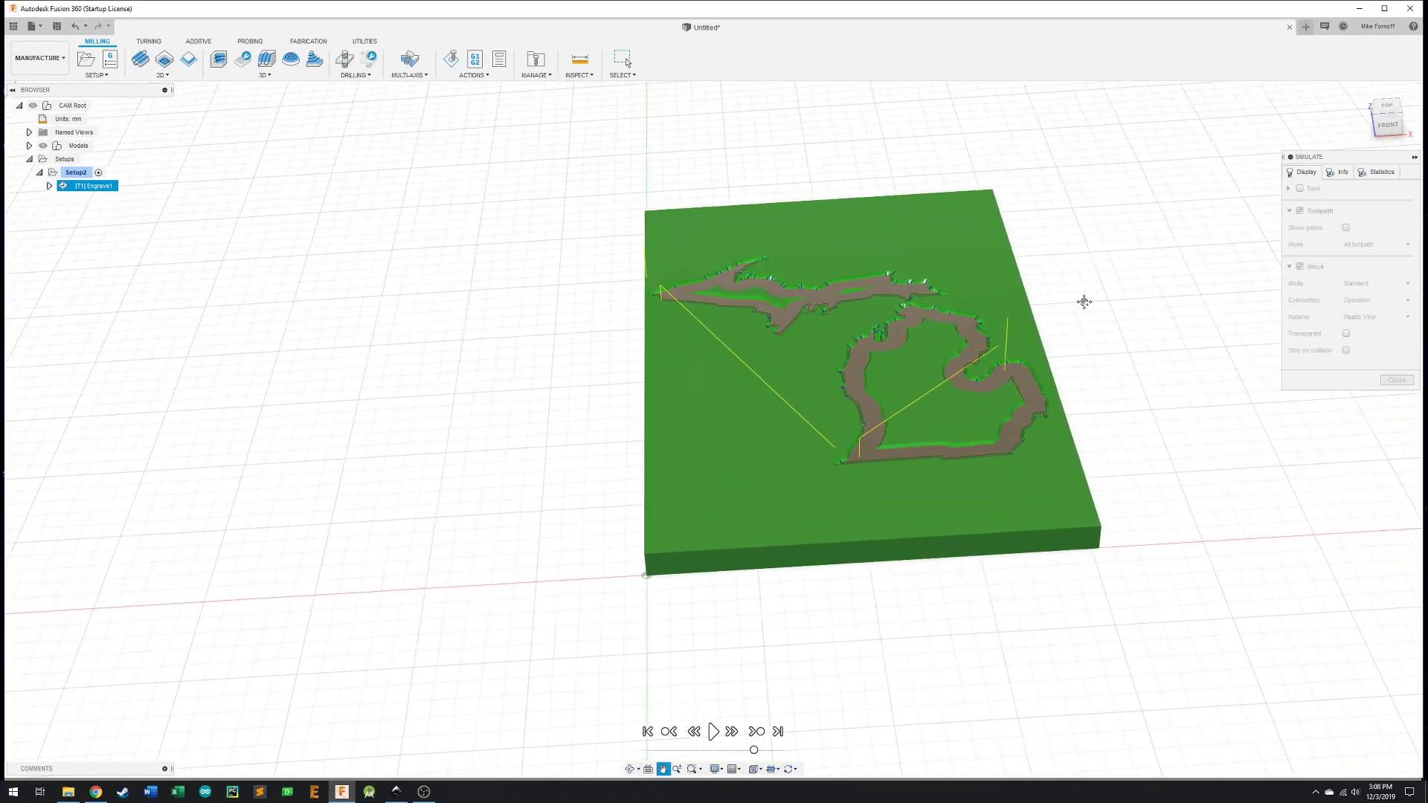
{"action": "left_click", "coordinate": [1385, 106]}
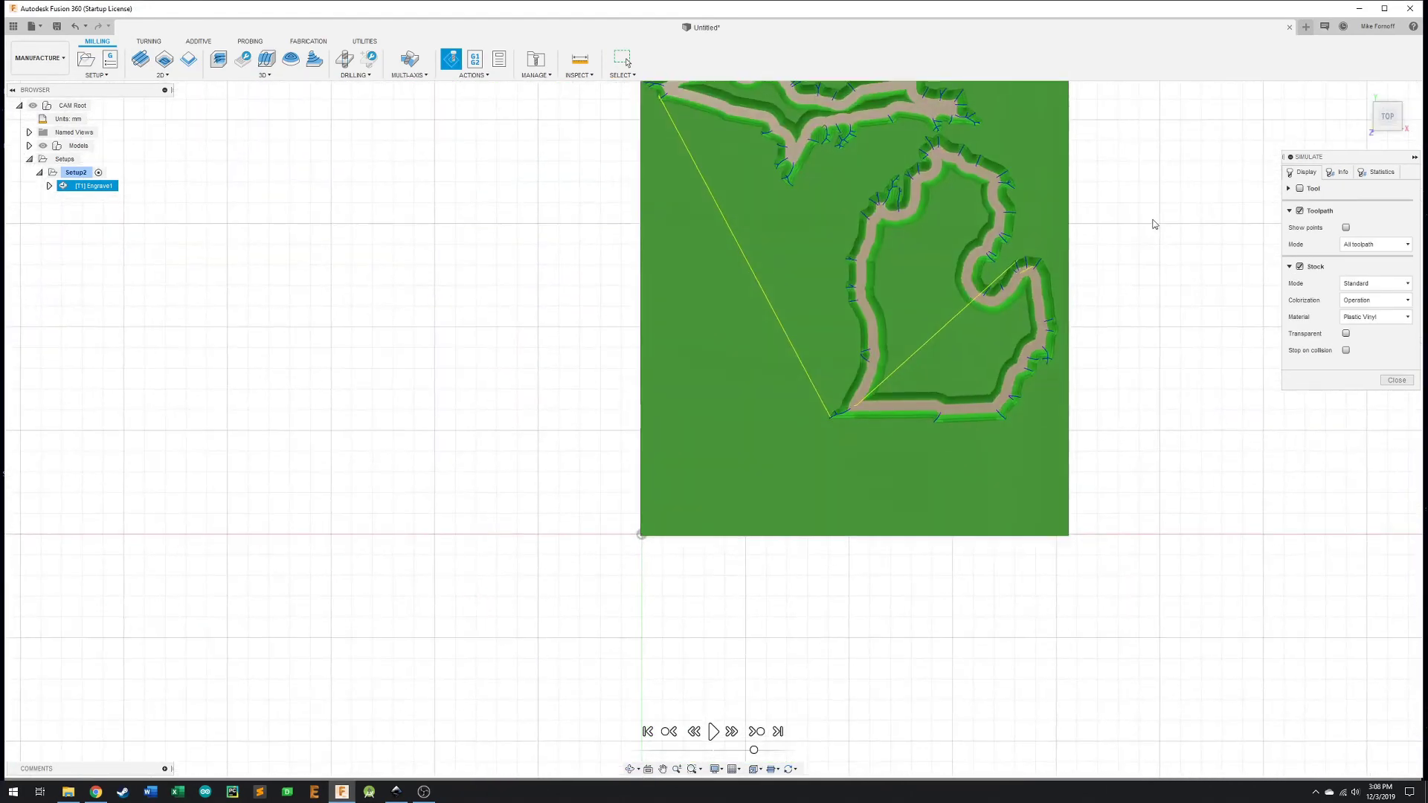
{"action": "middle_click_drag", "start_coordinate": [1155, 223], "coordinate": [1033, 385]}
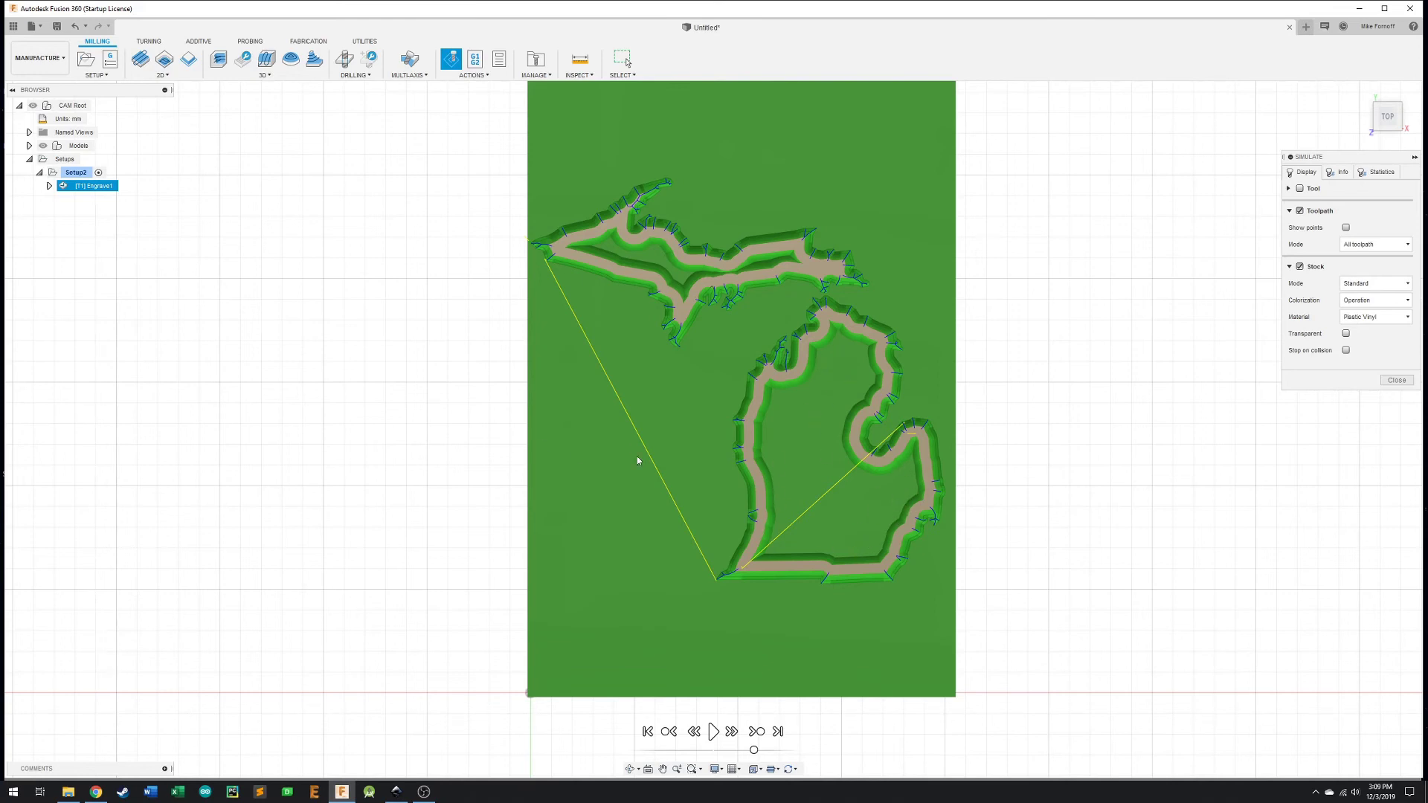
{"action": "middle_click_drag", "start_coordinate": [860, 567], "coordinate": [865, 501], "text": "shift"}
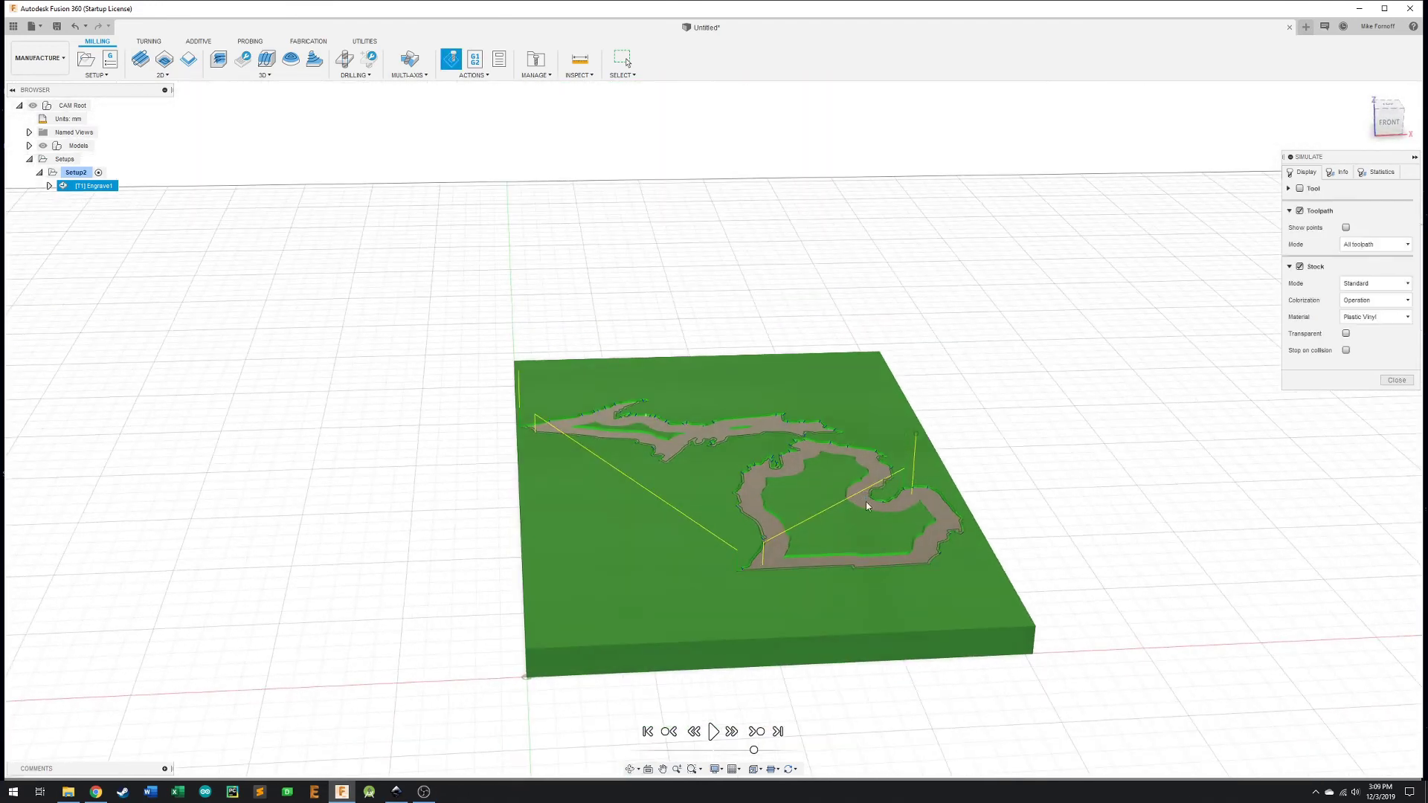
{"action": "right_click", "coordinate": [106, 190]}
Step: Reset the simulated stock, close Simulate, and reopen [T1] Engrave1 for editing
{"action": "left_click", "coordinate": [97, 188]}
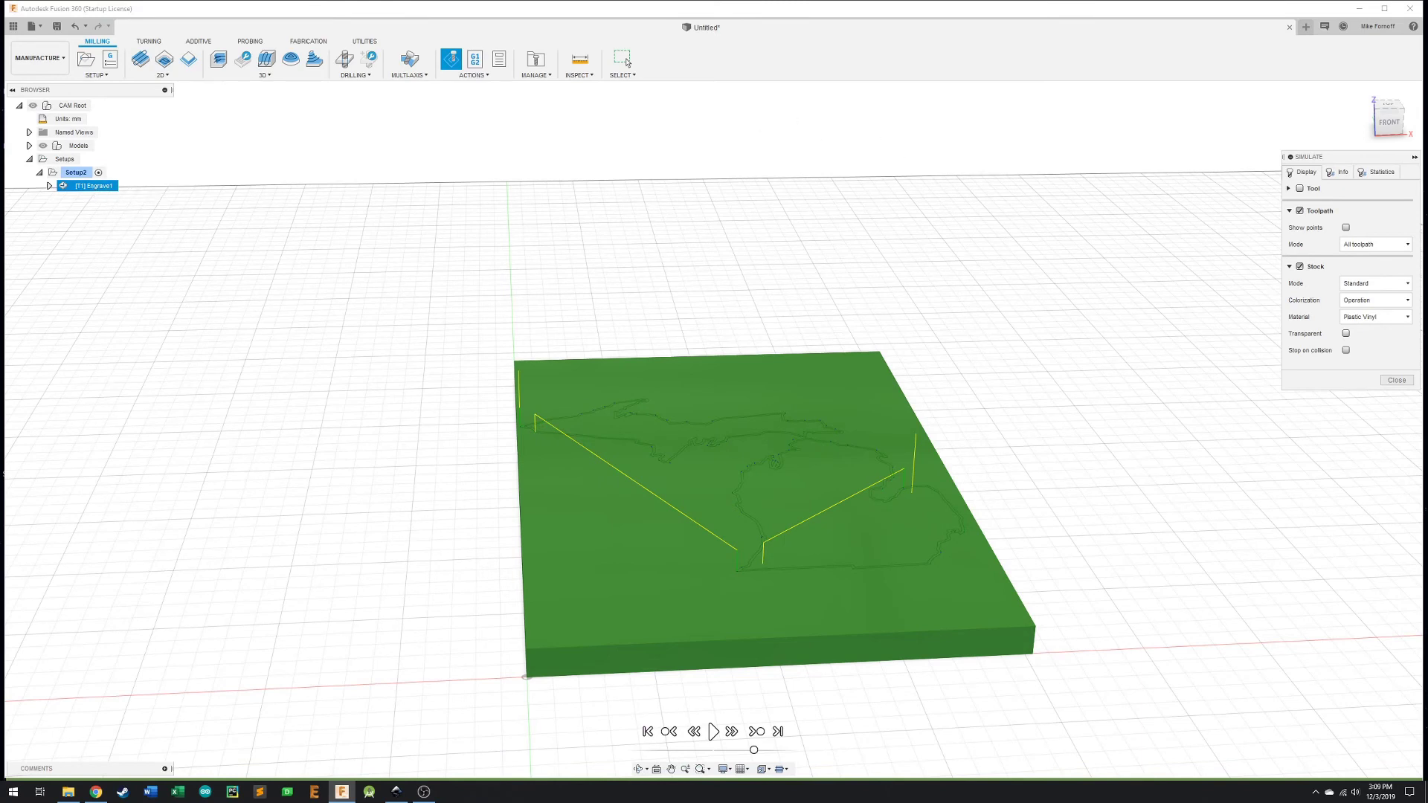
{"action": "left_click", "coordinate": [1396, 380]}
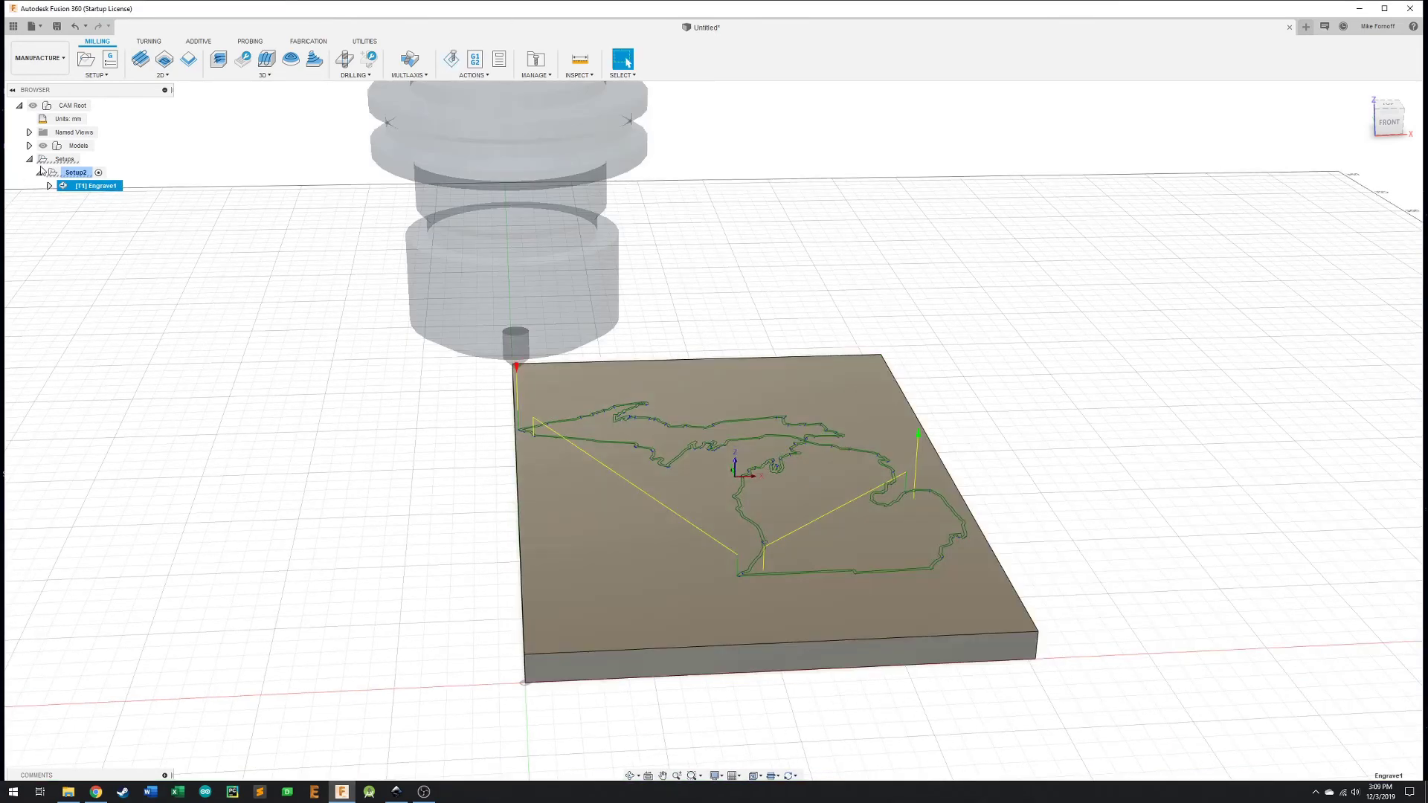
{"action": "right_click", "coordinate": [102, 187]}
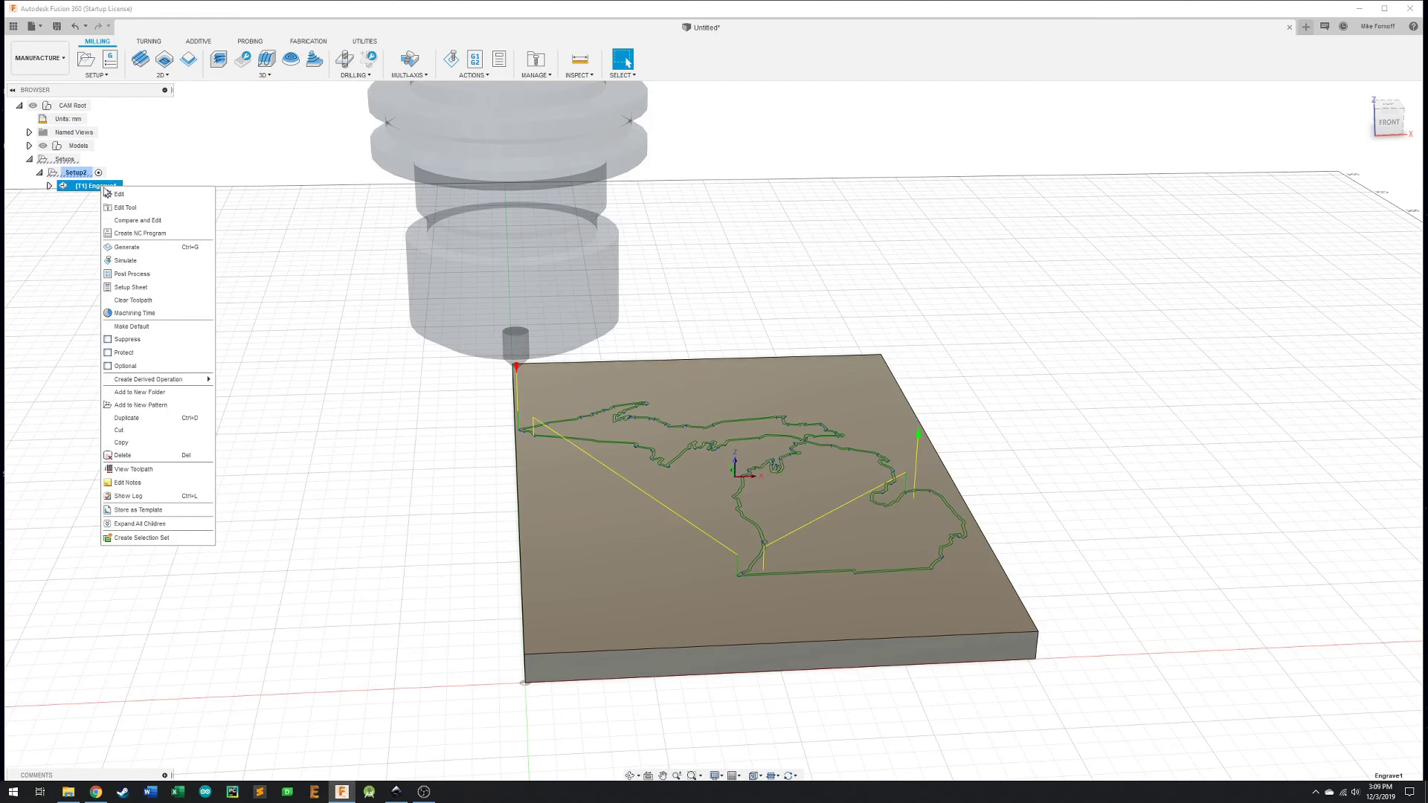
{"action": "left_click", "coordinate": [118, 194]}
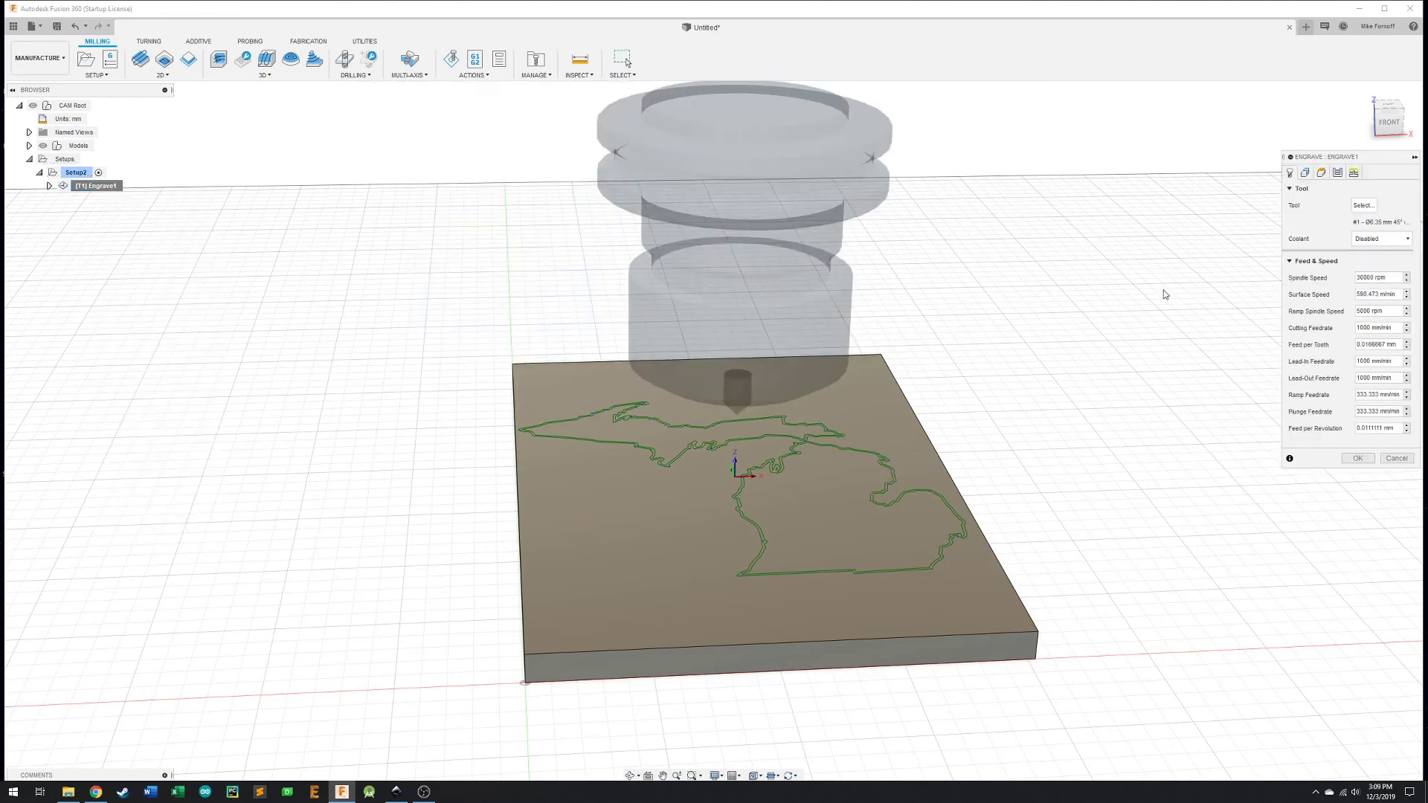
Step: Review Engrave1's Geometry, Heights, Passes and Tool tabs, ending on Heights
{"action": "left_click", "coordinate": [1305, 173]}
{"action": "left_click", "coordinate": [1319, 174]}
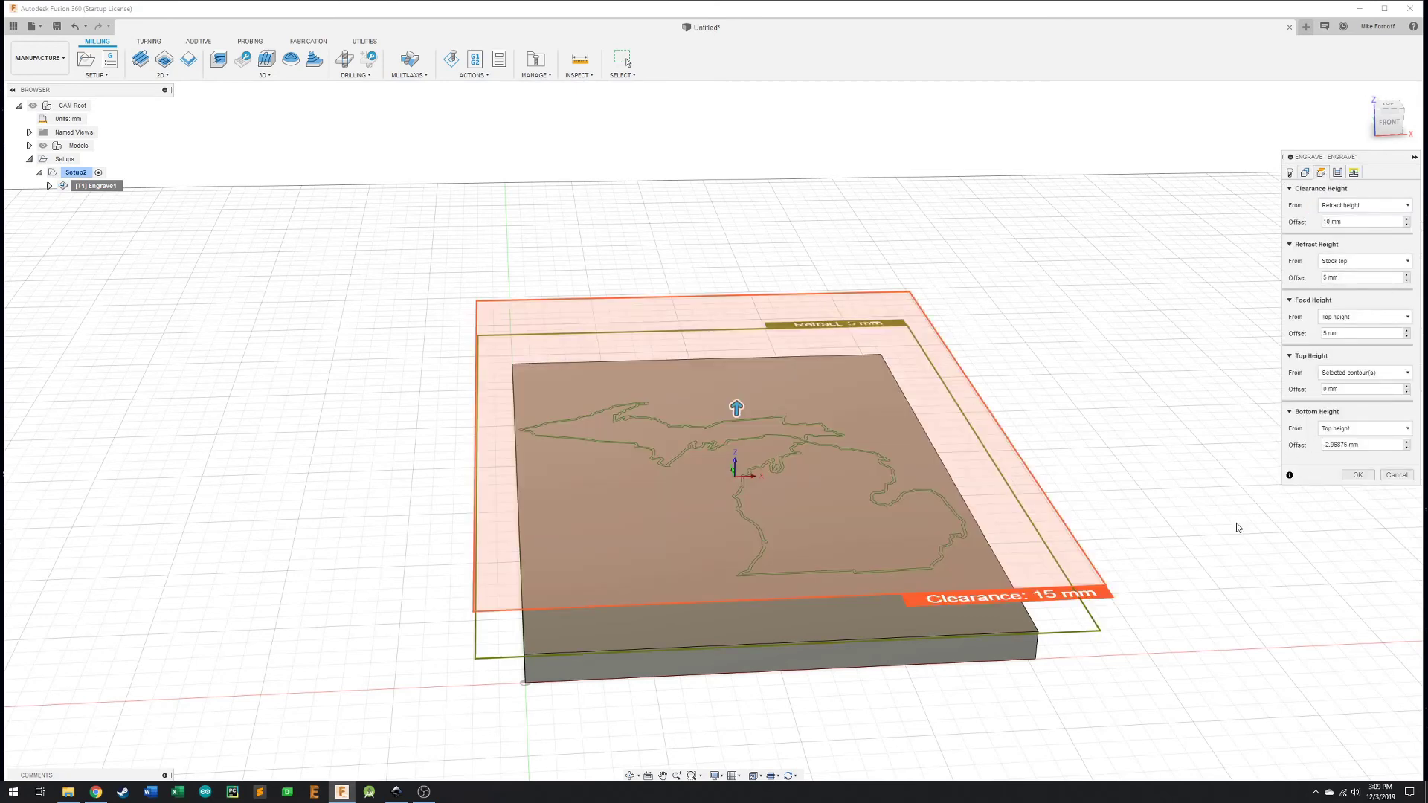
{"action": "middle_click_drag", "start_coordinate": [1195, 643], "coordinate": [1122, 688], "text": "shift"}
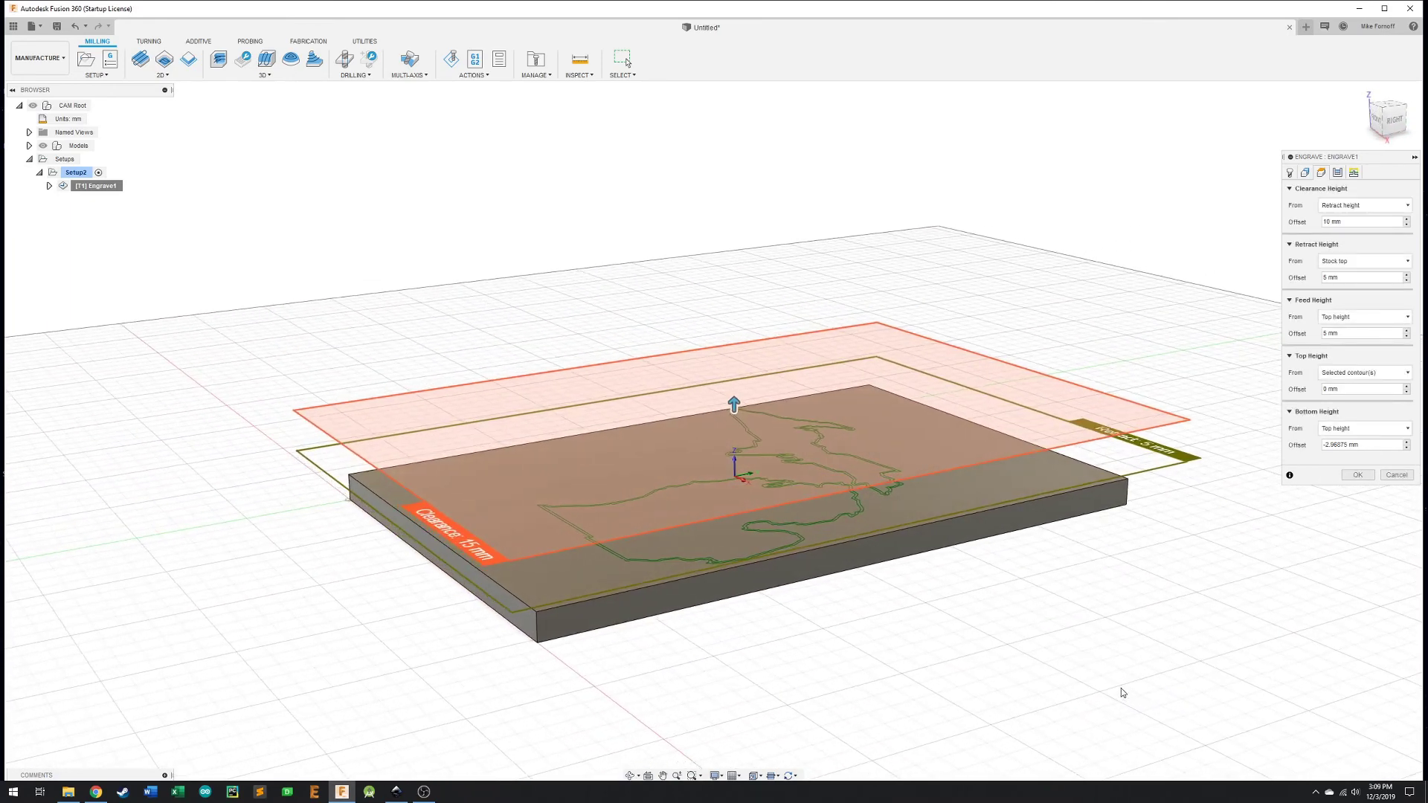
{"action": "left_click", "coordinate": [1337, 173]}
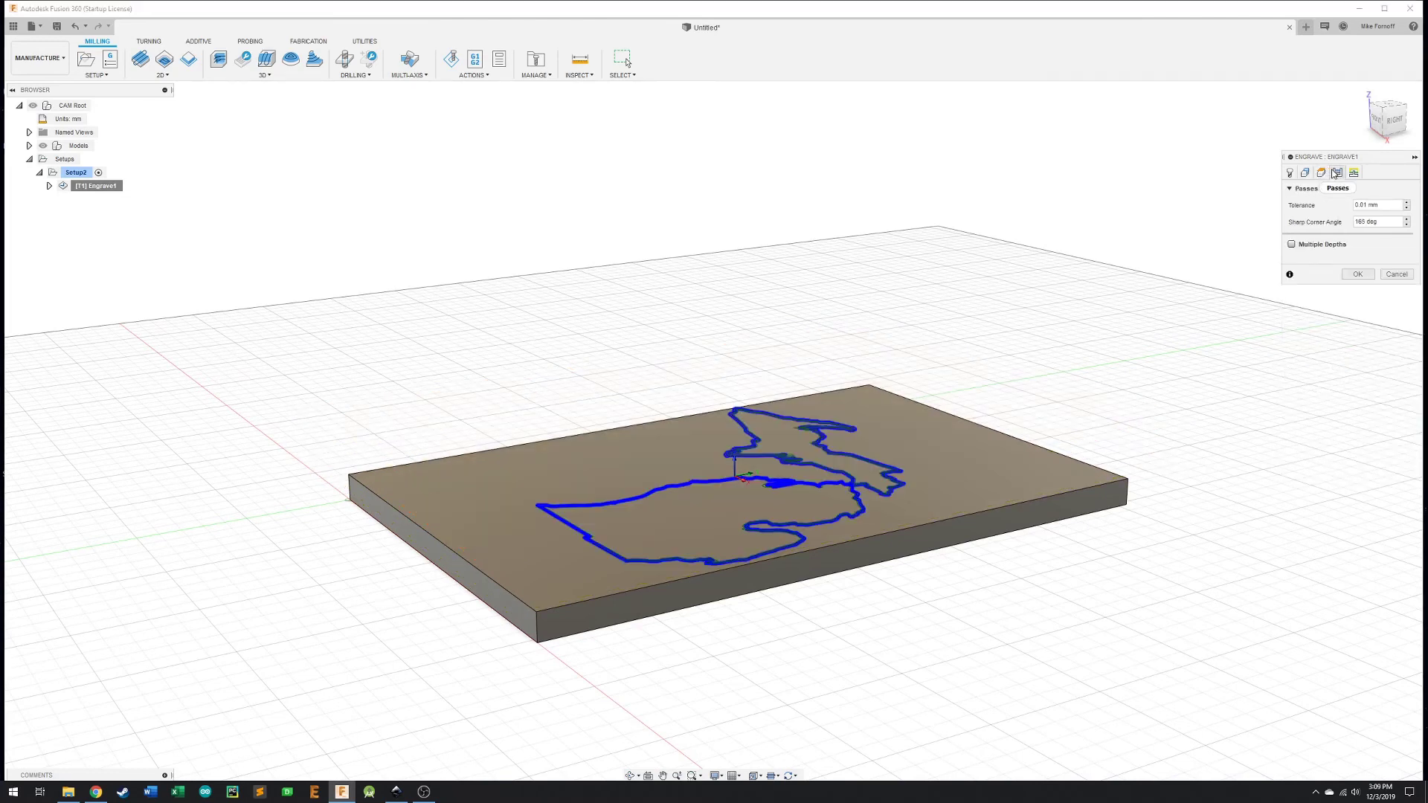
{"action": "left_click", "coordinate": [1291, 172]}
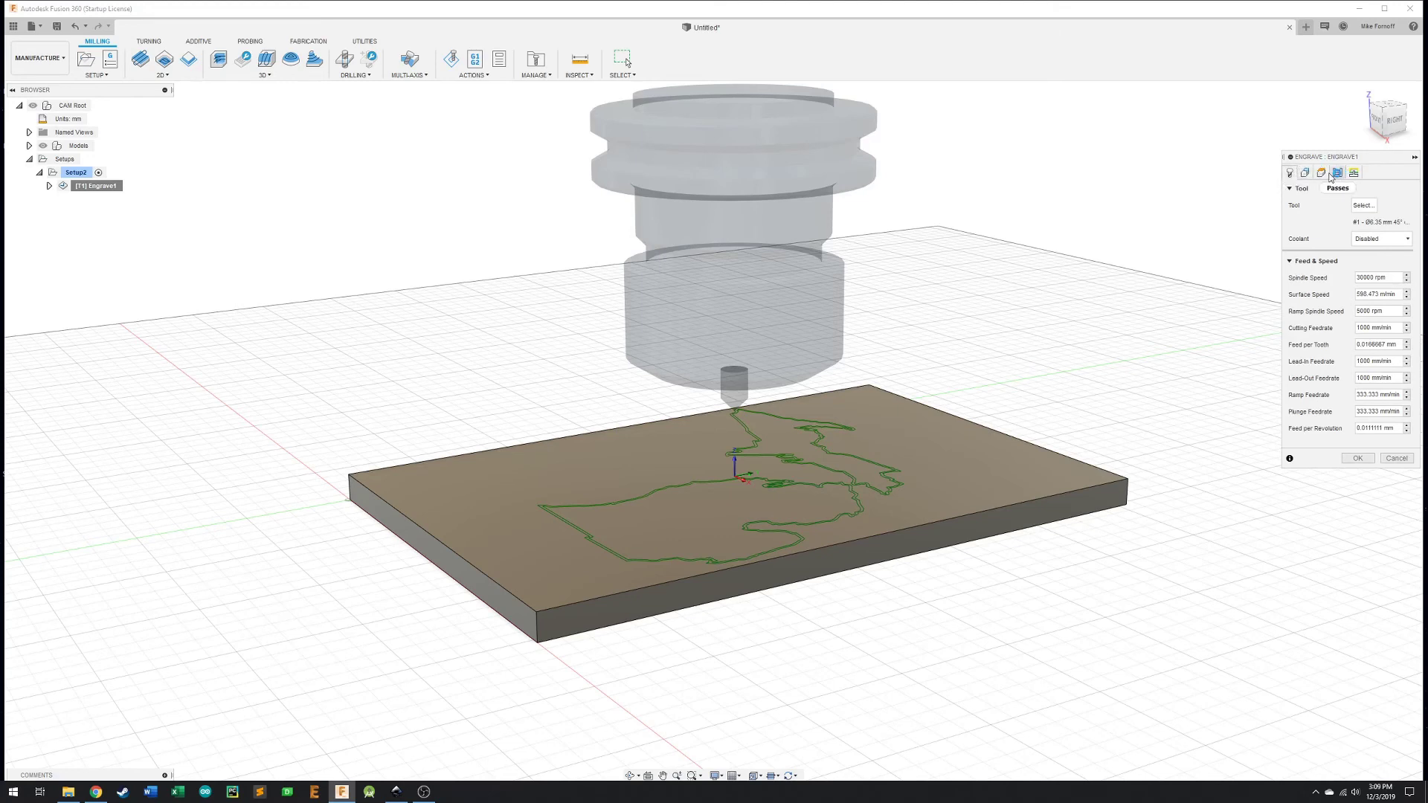
{"action": "left_click", "coordinate": [1321, 173]}
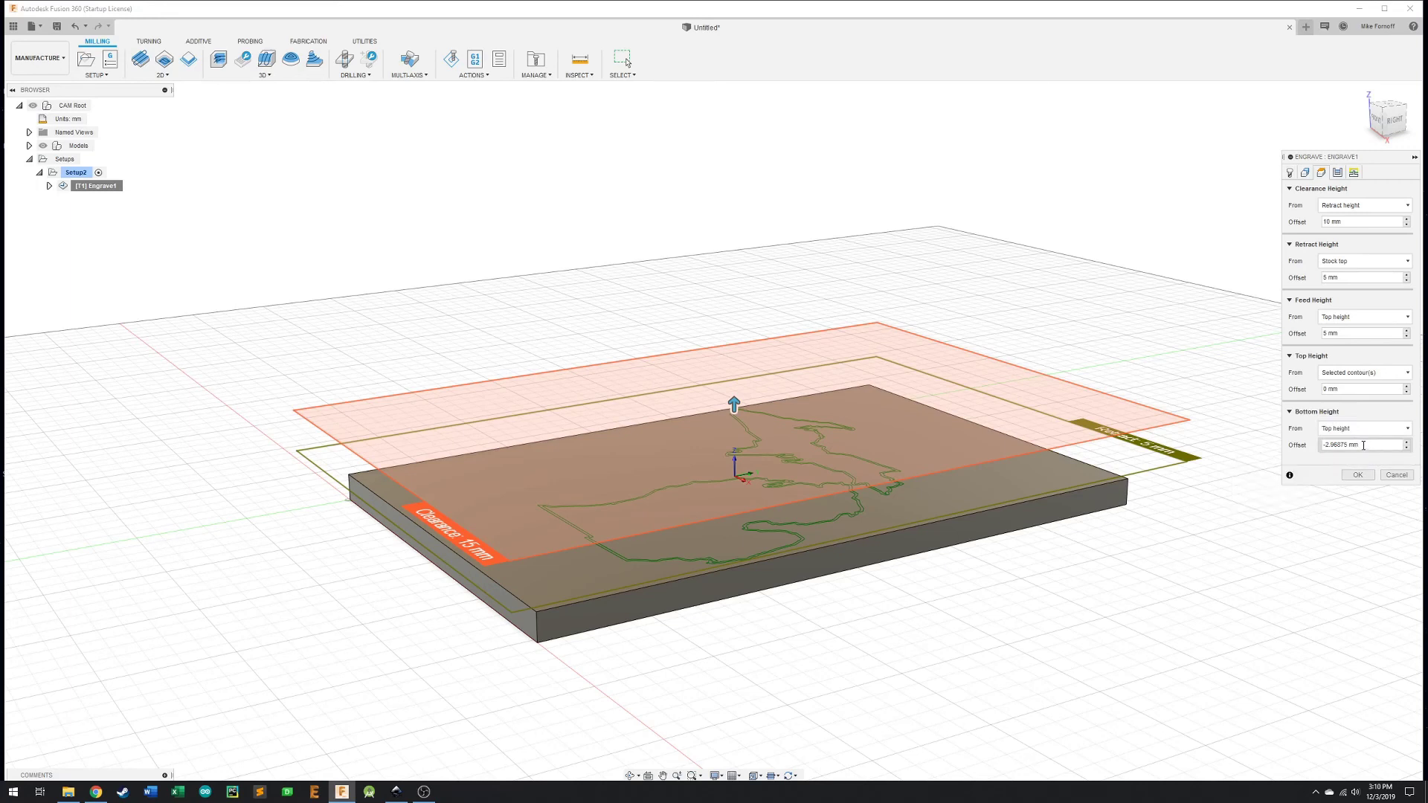
Step: Enter -0.5 mm as the Bottom Height offset and confirm with OK
{"action": "left_click_drag", "start_coordinate": [1364, 445], "coordinate": [1322, 445]}
{"action": "type", "text": "0.5"}
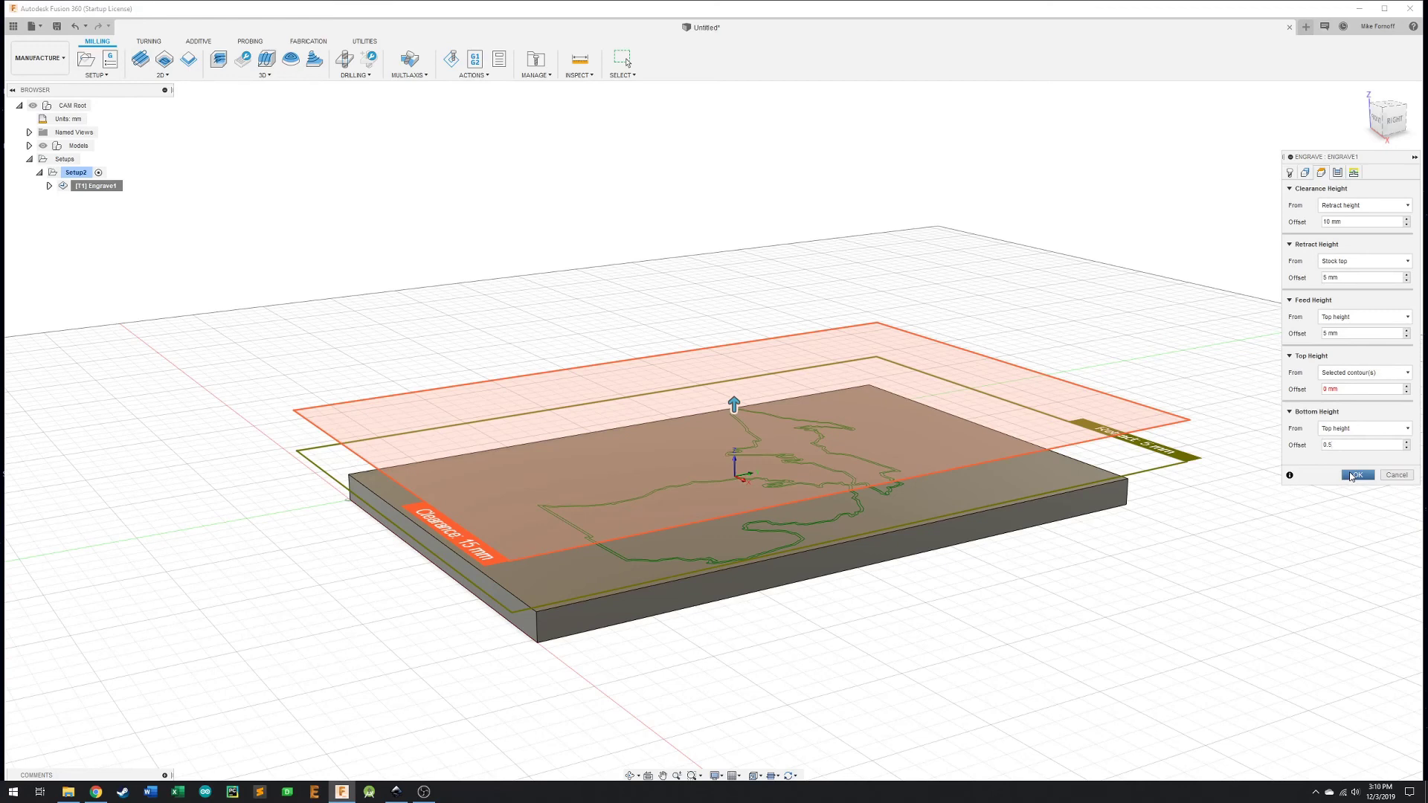
{"action": "left_click", "coordinate": [1362, 444]}
{"action": "type", "text": "mm"}
{"action": "left_click", "coordinate": [1323, 445]}
{"action": "type", "text": "-"}
{"action": "left_click", "coordinate": [1350, 480]}
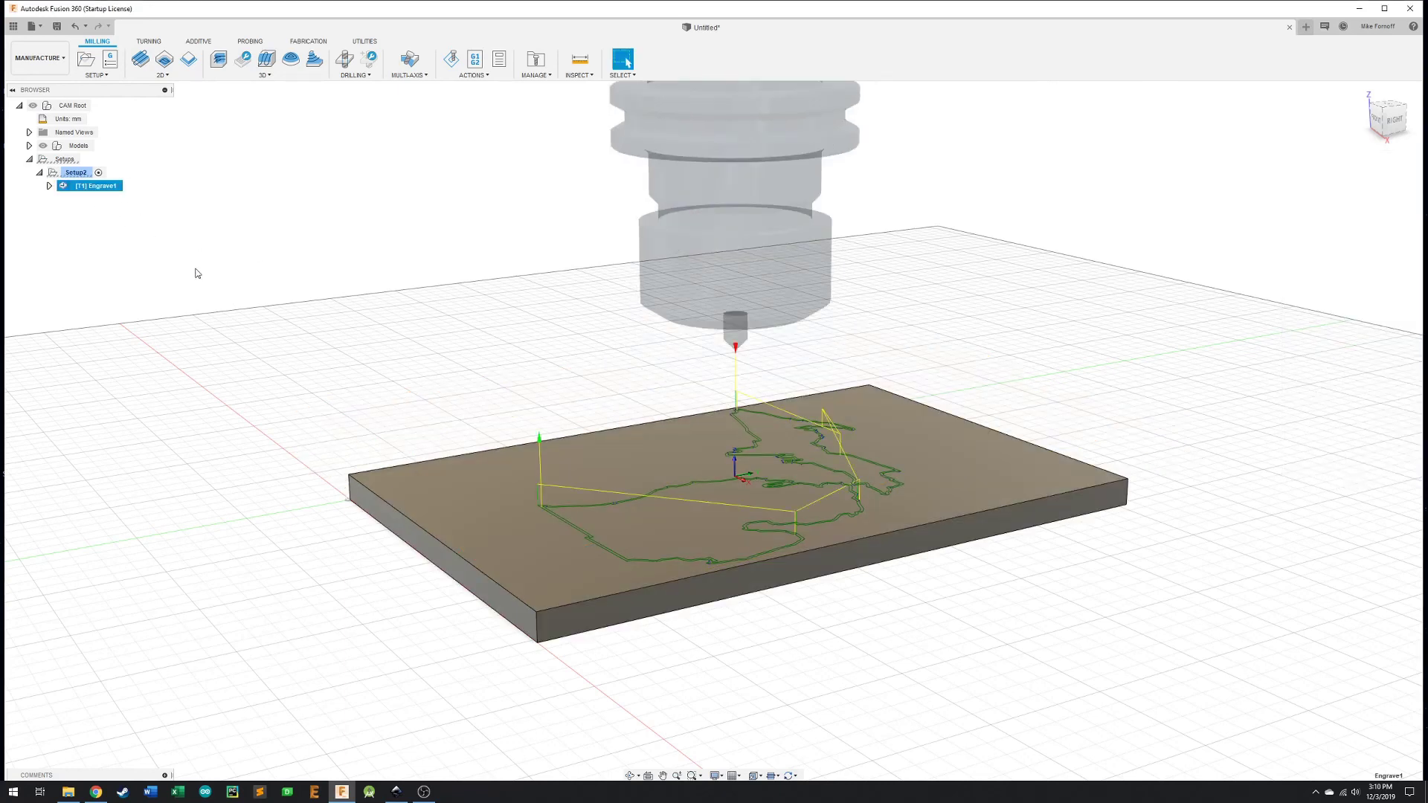
Step: Simulate the revised engrave from the TOP view and play the cut
{"action": "middle_click_drag", "start_coordinate": [186, 295], "coordinate": [199, 348], "text": "shift"}
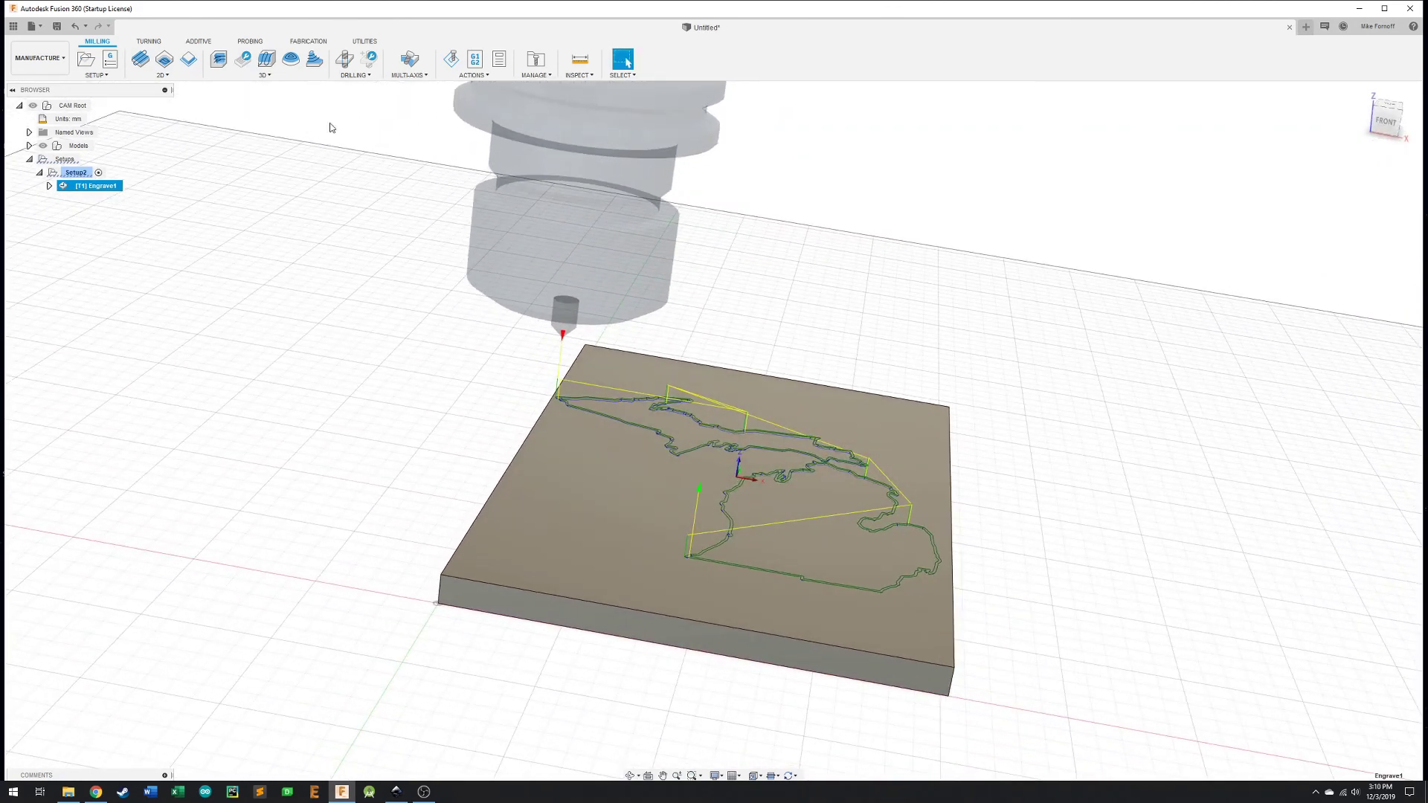
{"action": "left_click", "coordinate": [451, 59]}
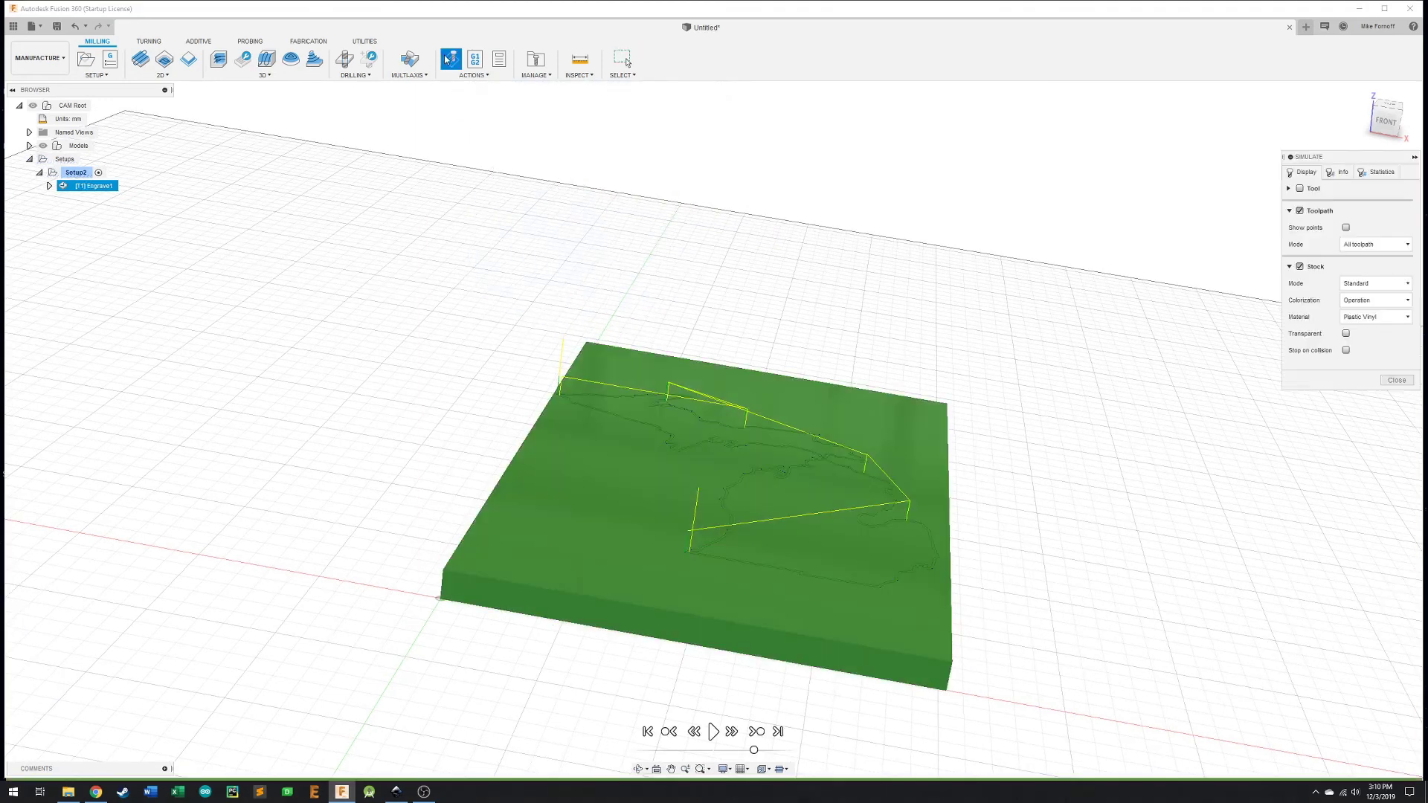
{"action": "left_click", "coordinate": [1386, 103]}
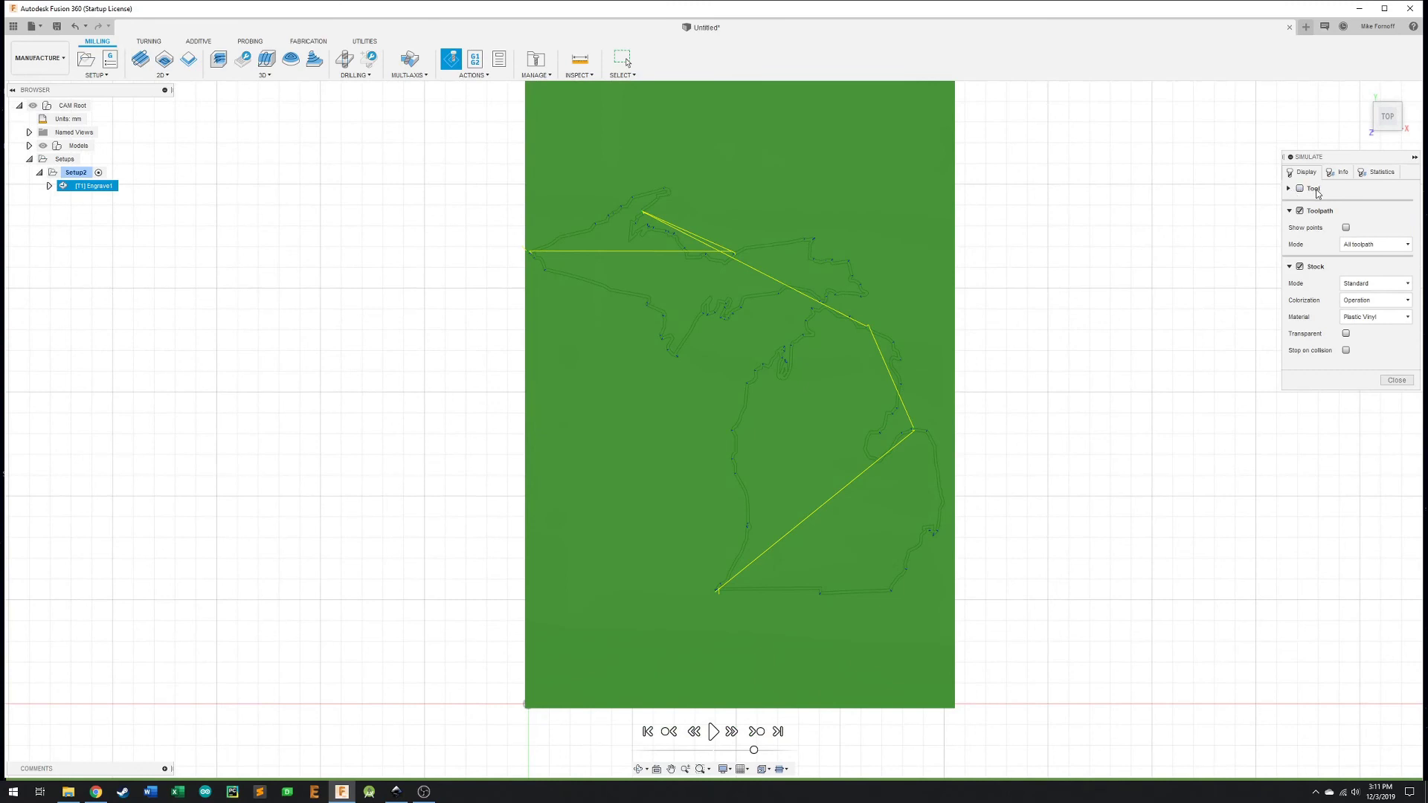
{"action": "left_click", "coordinate": [714, 732]}
Step: Tilt and zoom in on the thin carved outline, showing then hiding the tool
{"action": "middle_click_drag", "start_coordinate": [807, 387], "coordinate": [741, 330], "text": "shift"}
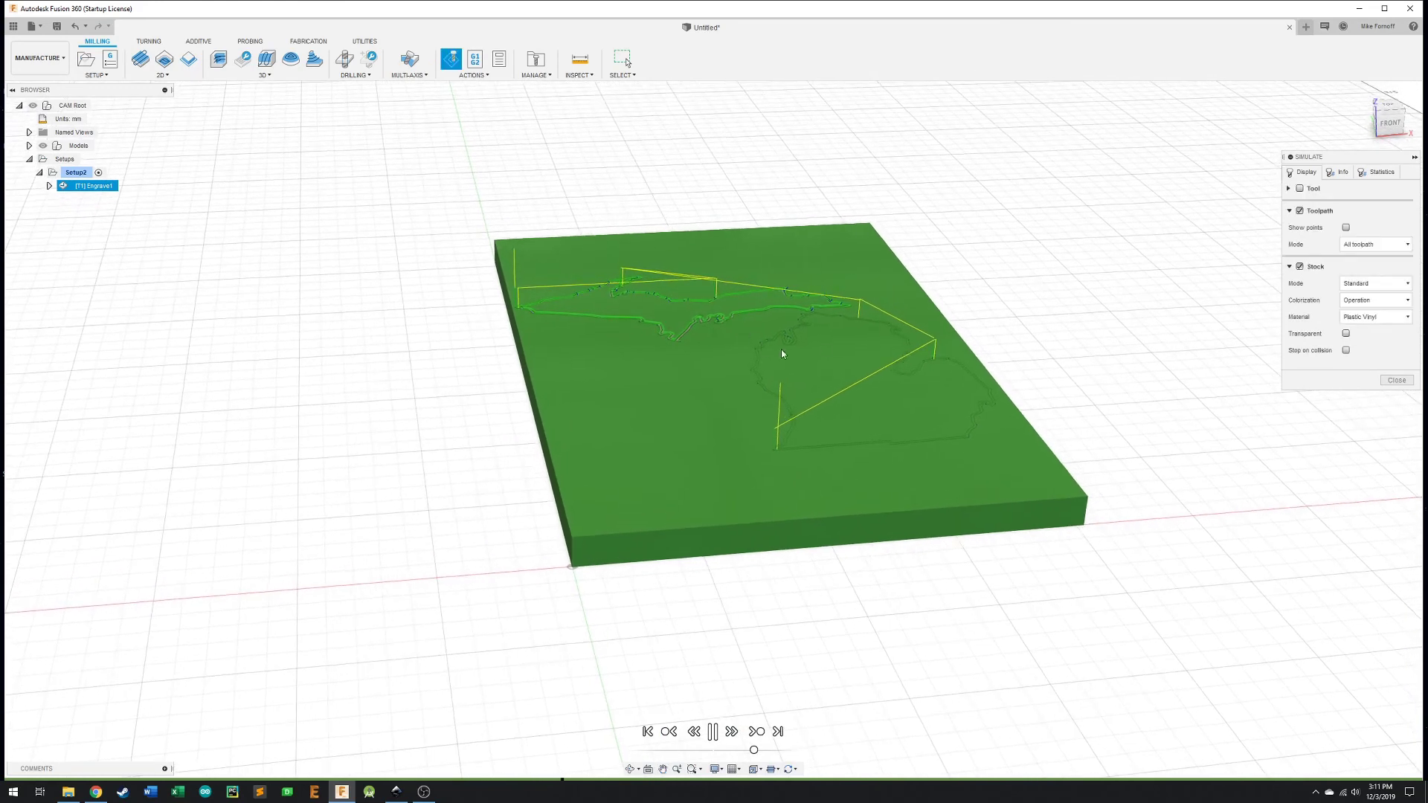
{"action": "scroll", "coordinate": [841, 323], "scroll_direction": "up", "scroll_amount": 5}
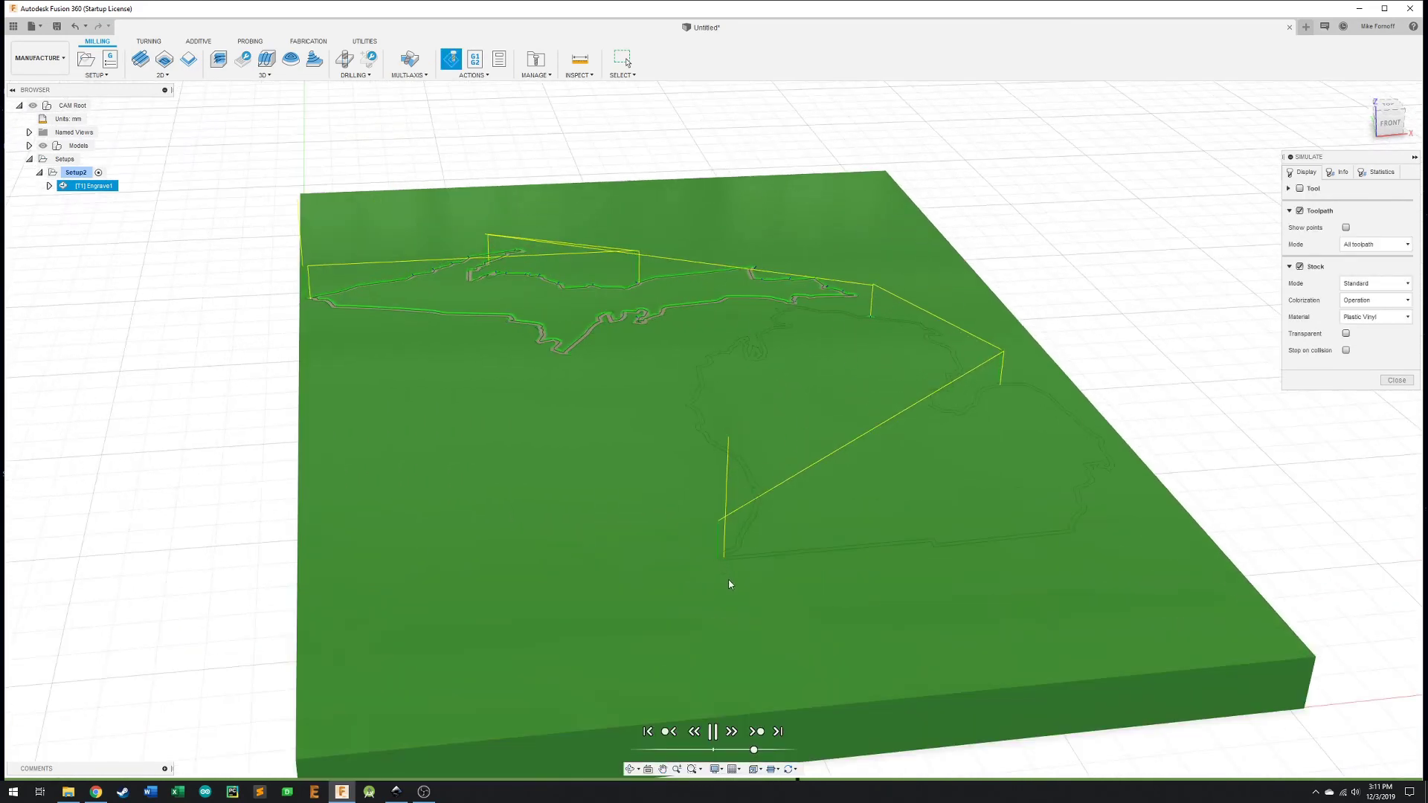
{"action": "left_click", "coordinate": [1300, 188]}
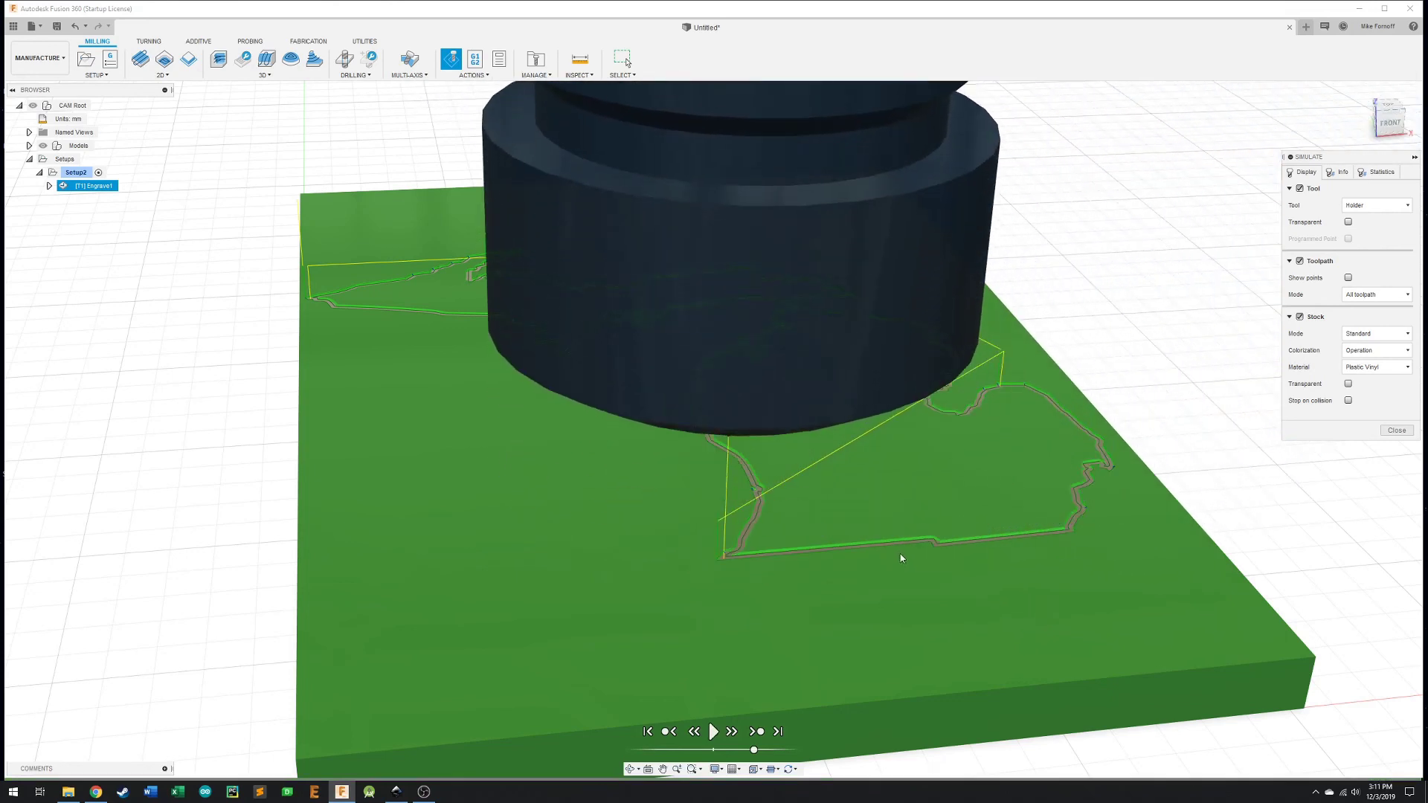
{"action": "left_click", "coordinate": [1299, 188]}
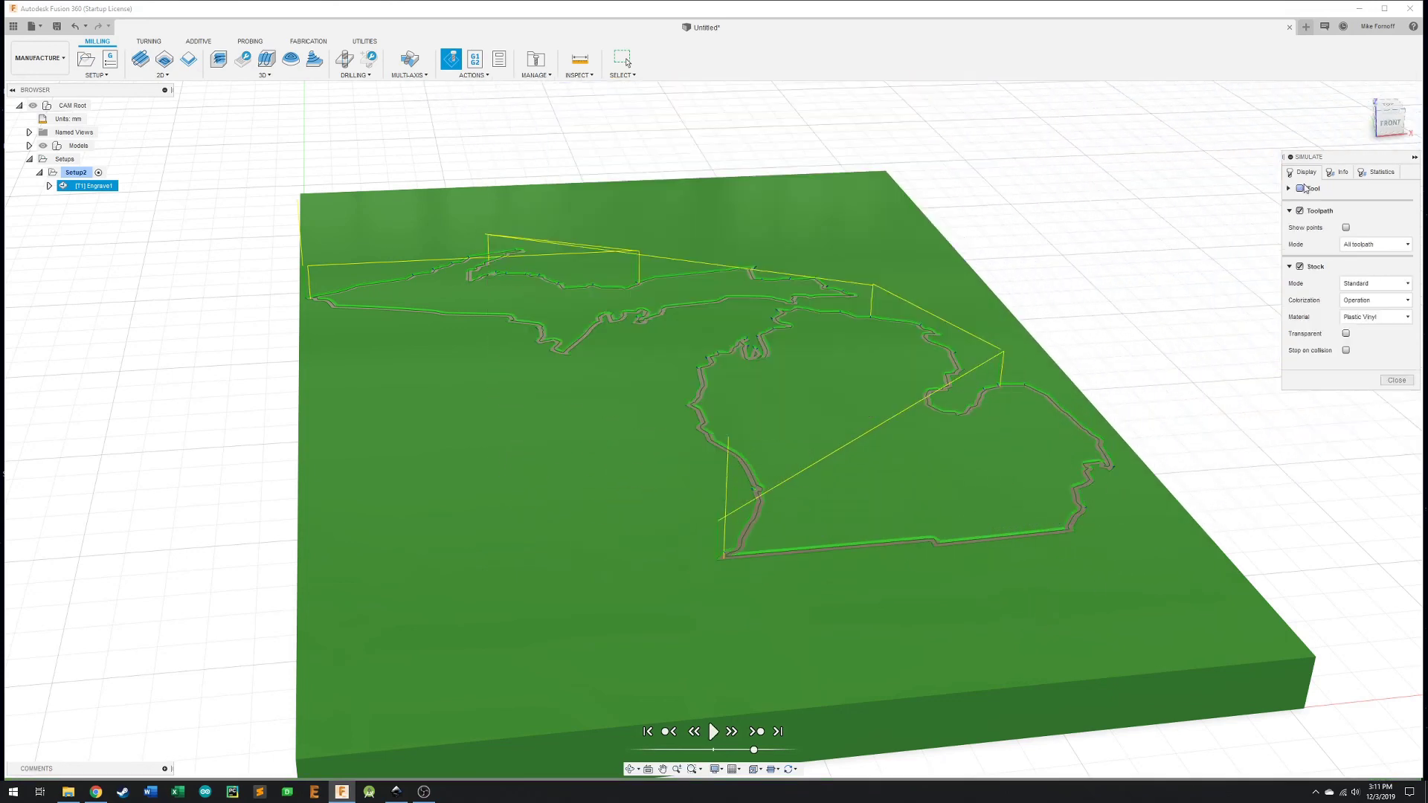
{"action": "left_click", "coordinate": [1384, 104]}
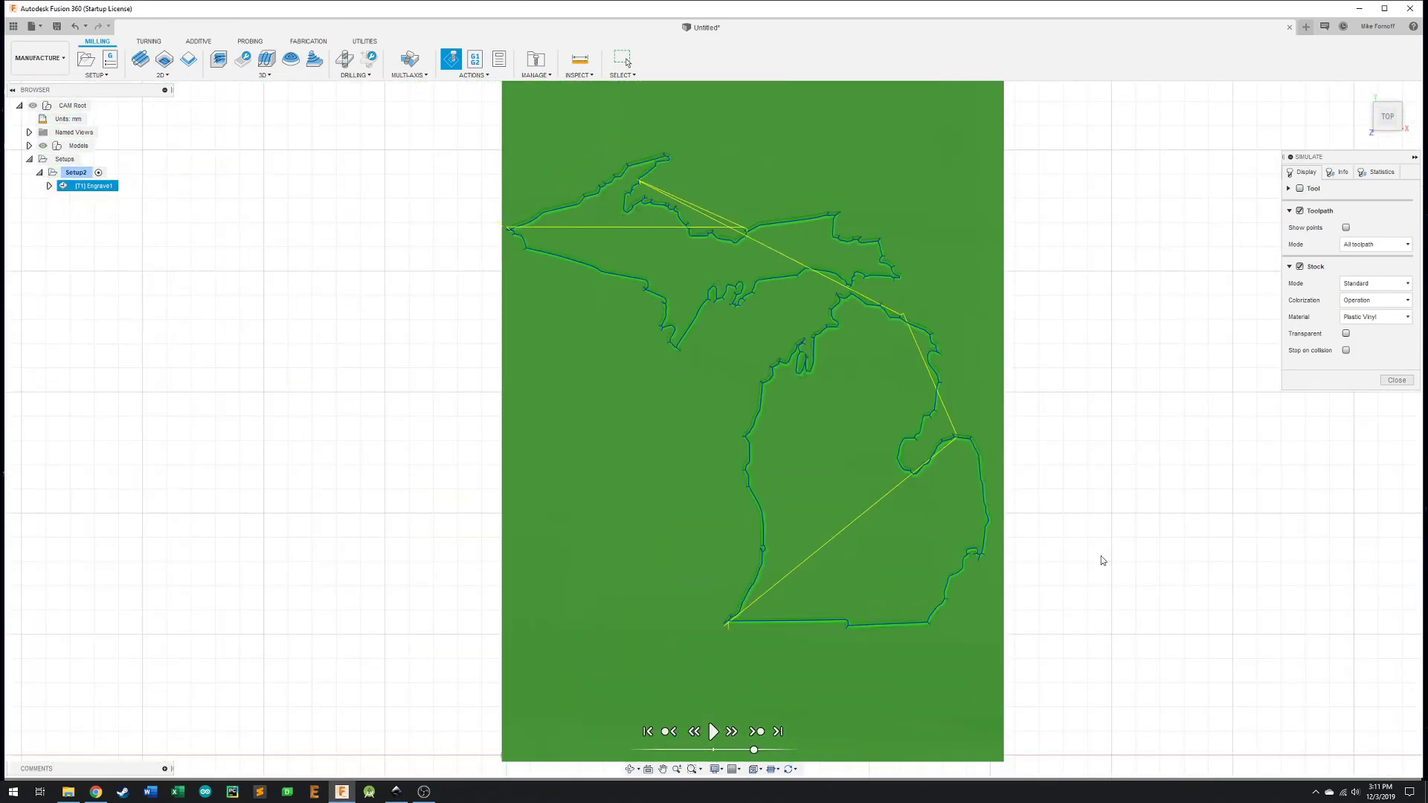
{"action": "middle_click_drag", "start_coordinate": [1103, 583], "coordinate": [1109, 462], "text": "shift"}
{"action": "middle_click_drag", "start_coordinate": [728, 453], "coordinate": [531, 342], "text": "shift"}
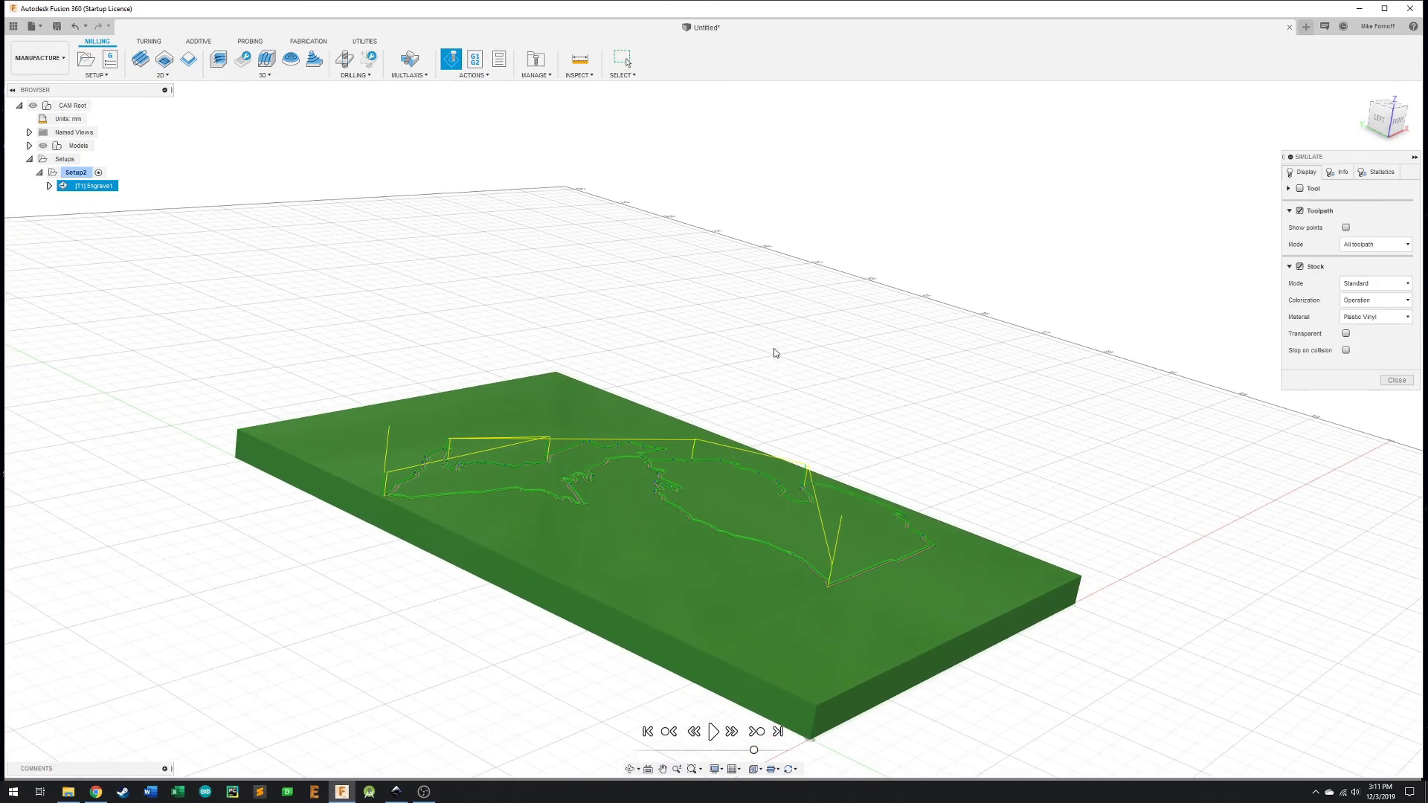
{"action": "middle_click_drag", "start_coordinate": [1087, 460], "coordinate": [991, 470], "text": "shift"}
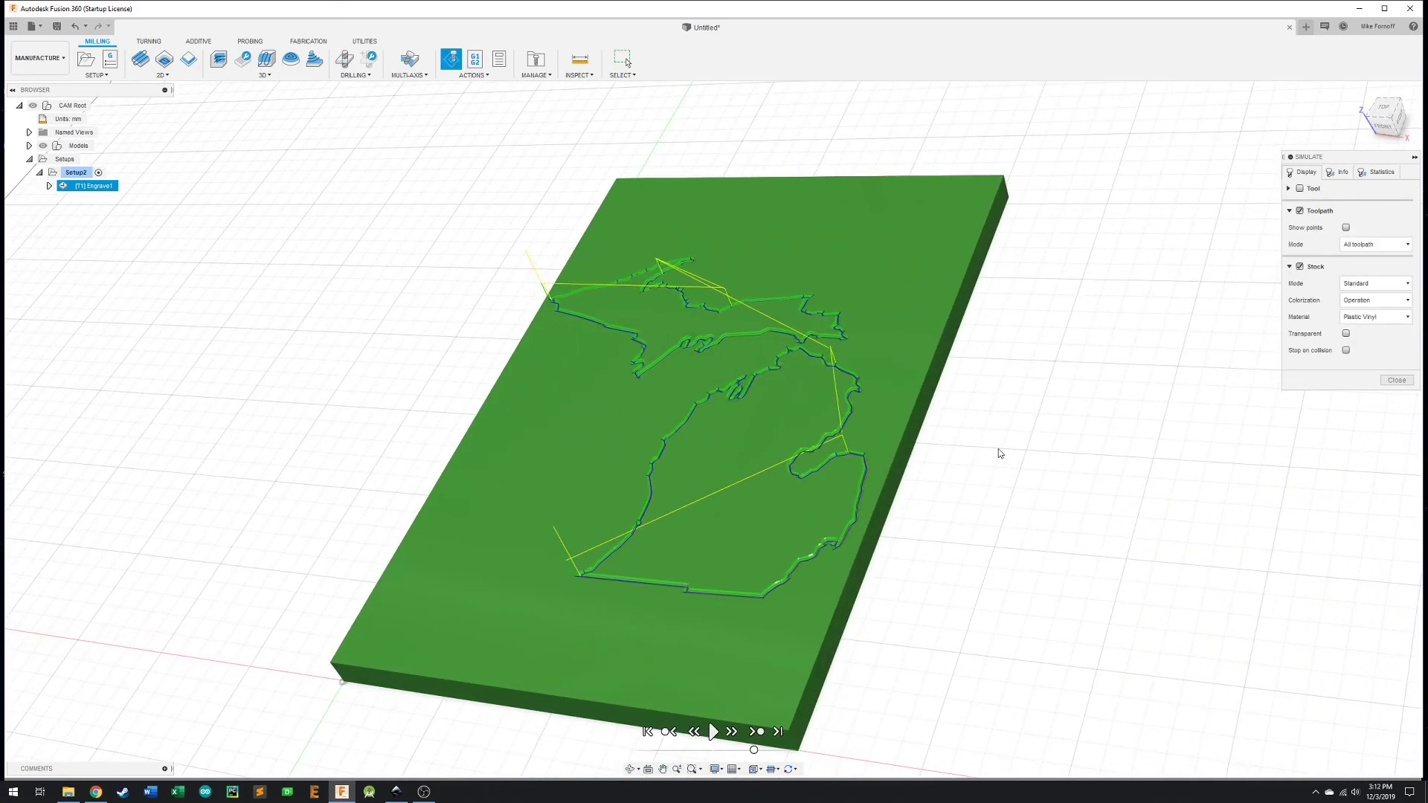